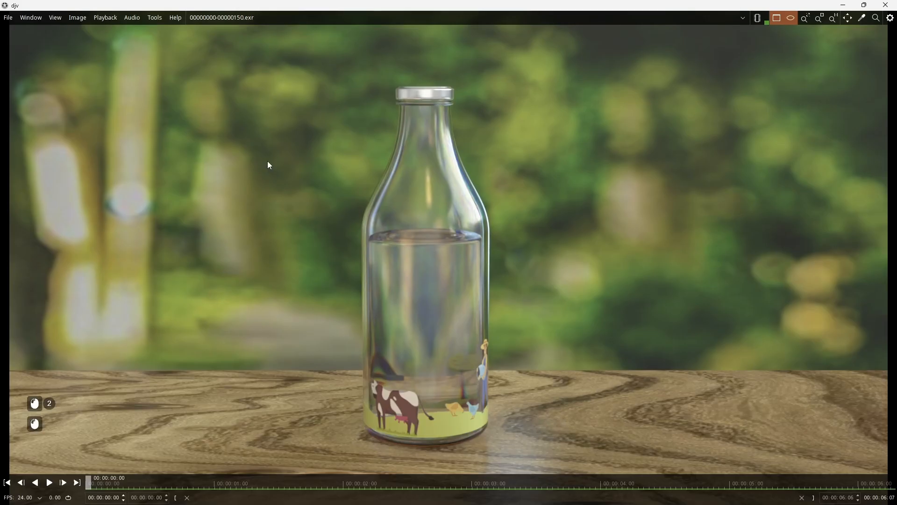
- Play back the rendered bottle animation and close the image-sequence viewer
click(50, 484)
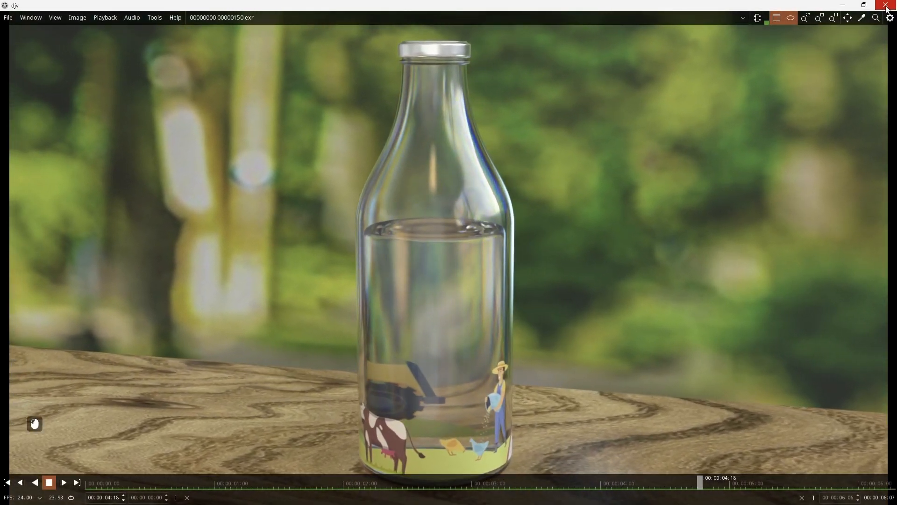
click(886, 5)
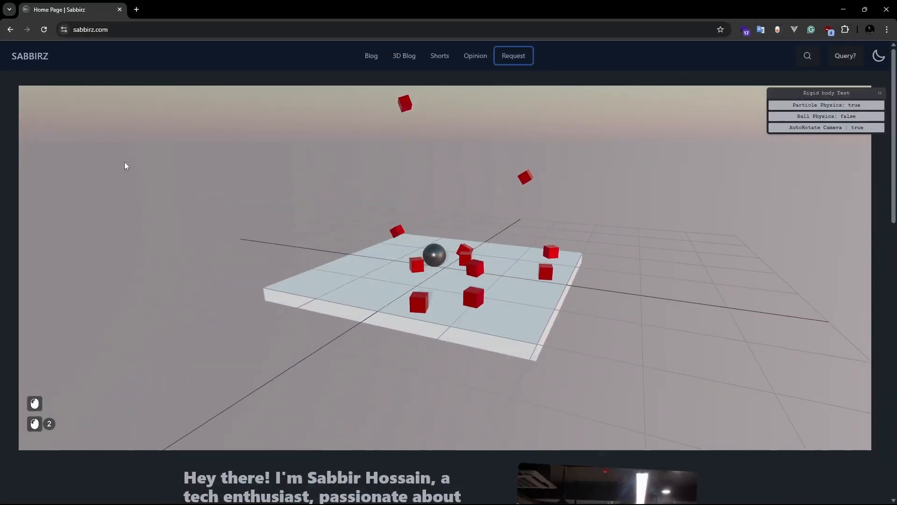
- In the browser, open the Products page of the author's website and bring up the purchase page of the Water Bottle
click(124, 31)
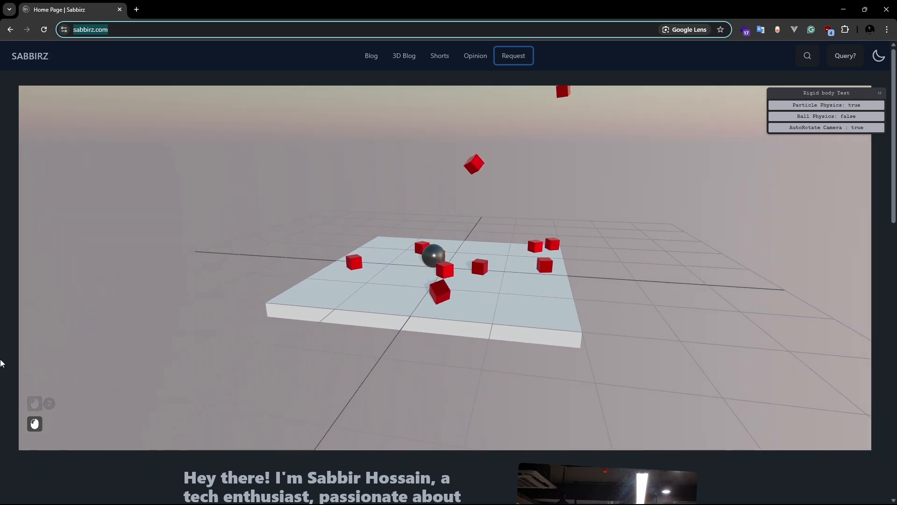
scroll(2, 363, down, 9)
scroll(1, 363, down, 14)
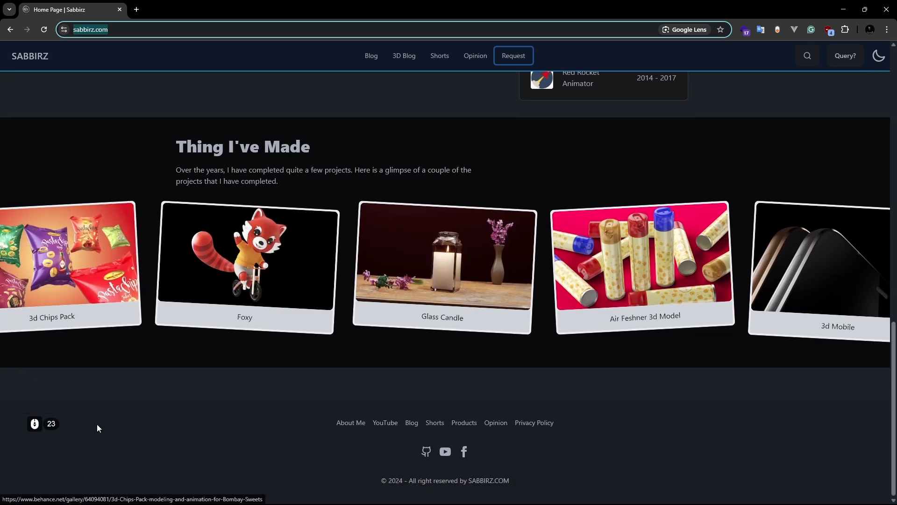
click(464, 423)
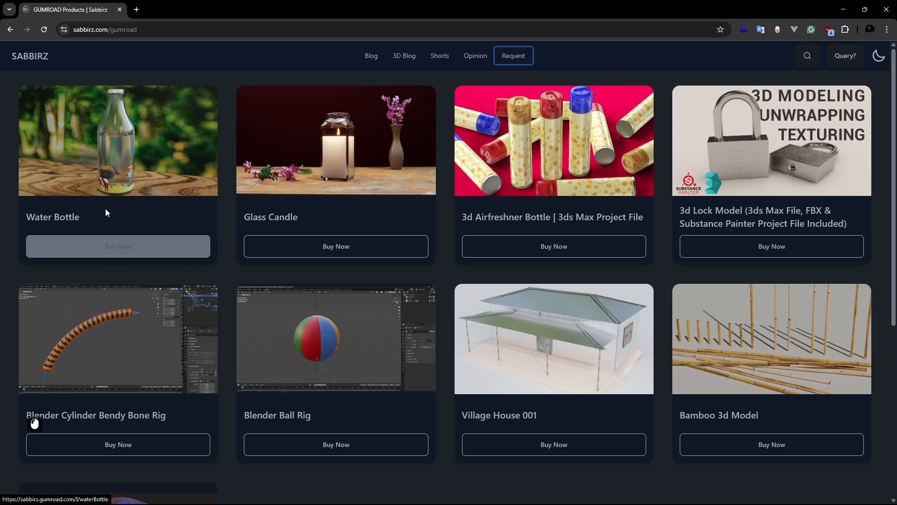
click(123, 256)
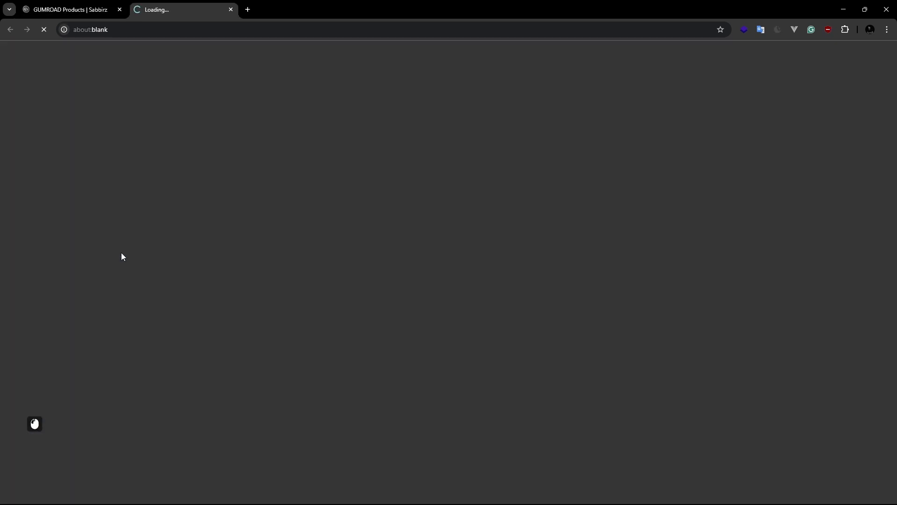
- Look over the Water Bottle product page and enter 0 as the price to pay
scroll(140, 308, down, 5)
scroll(133, 307, up, 3)
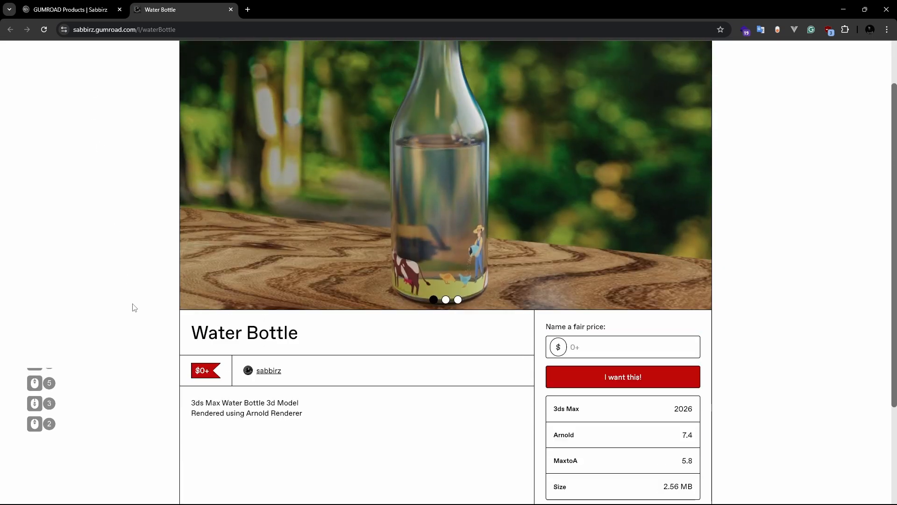
scroll(132, 307, up, 2)
click(583, 368)
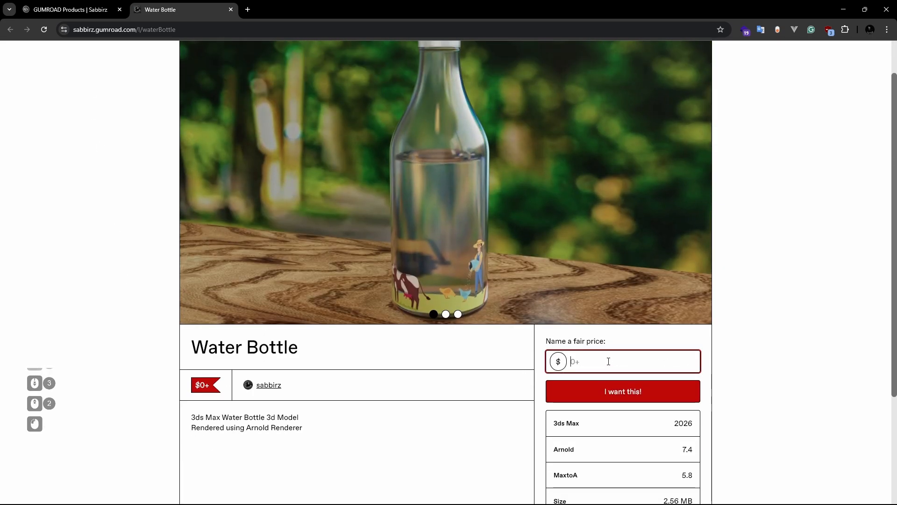
text(0)
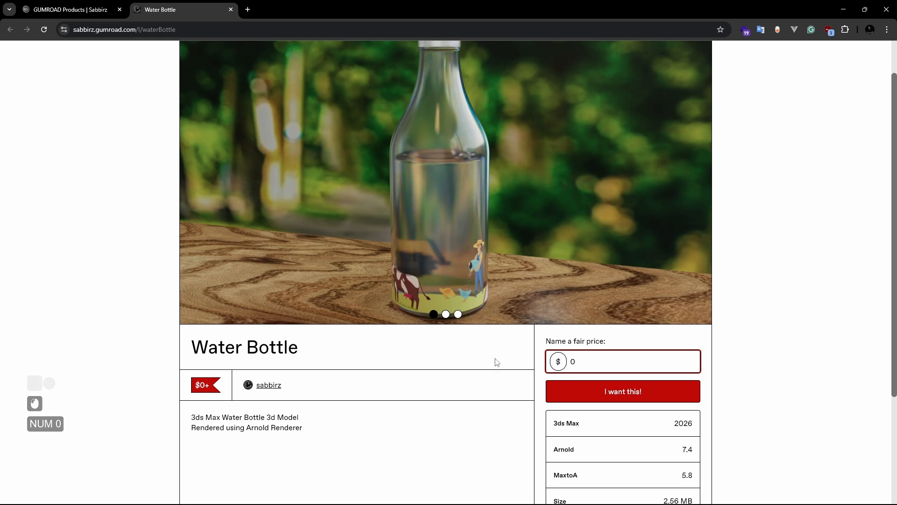
click(705, 174)
click(705, 175)
click(586, 346)
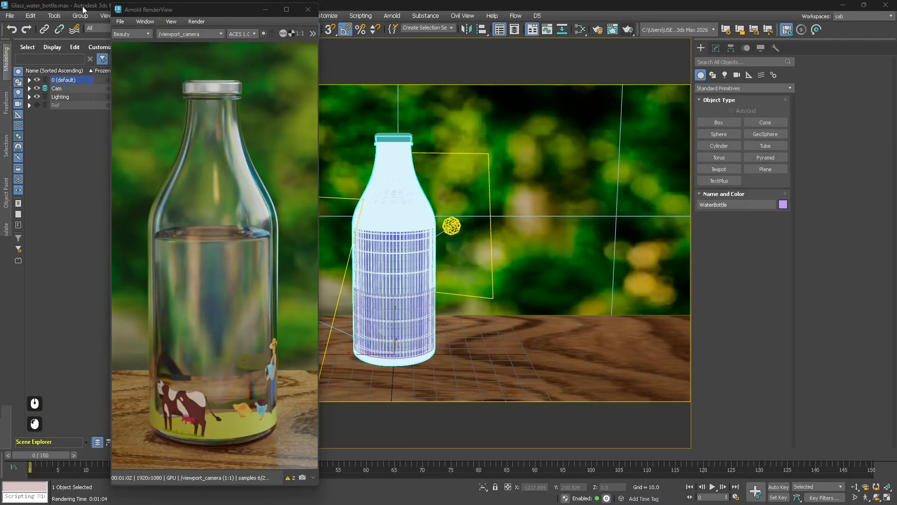
- In 3ds Max, reset the Glass_water_bottle scene without saving its changes
click(10, 16)
click(29, 42)
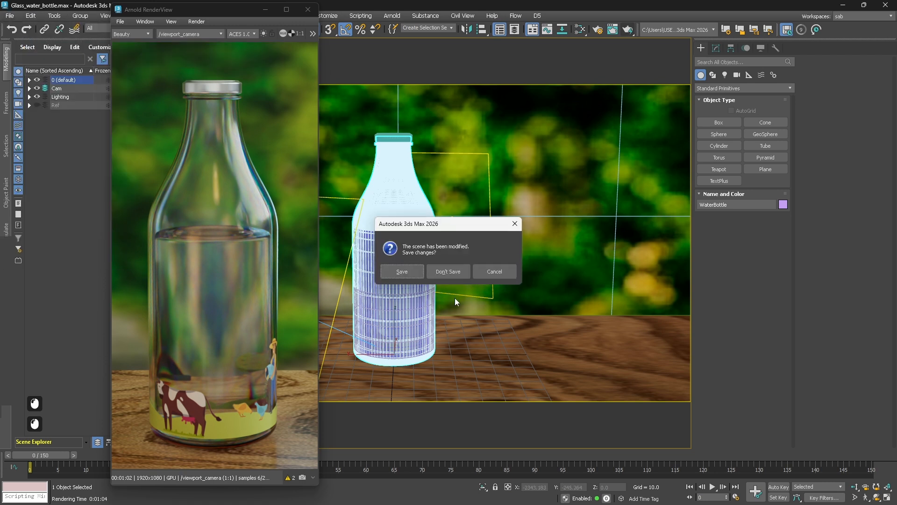
click(447, 272)
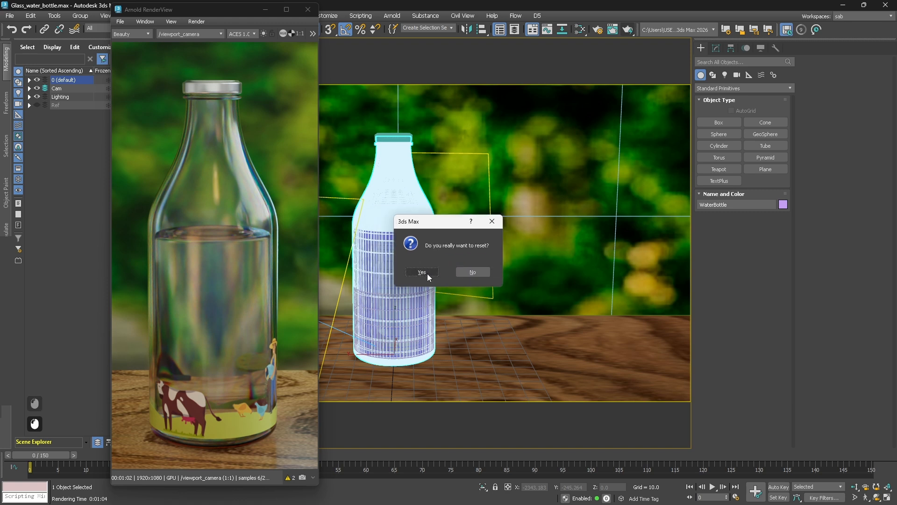
click(425, 276)
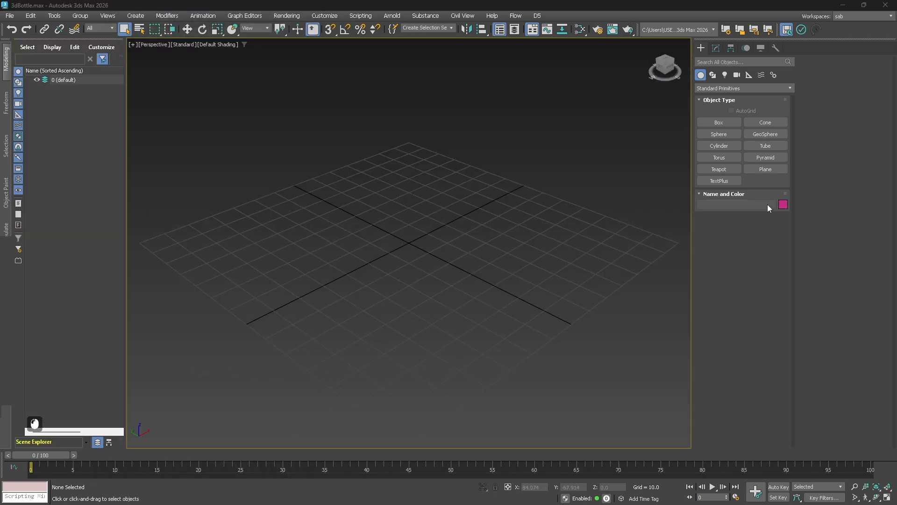
- Examine the water bottle.jpg reference picture and put its window aside again
drag(896, 147, 401, 1)
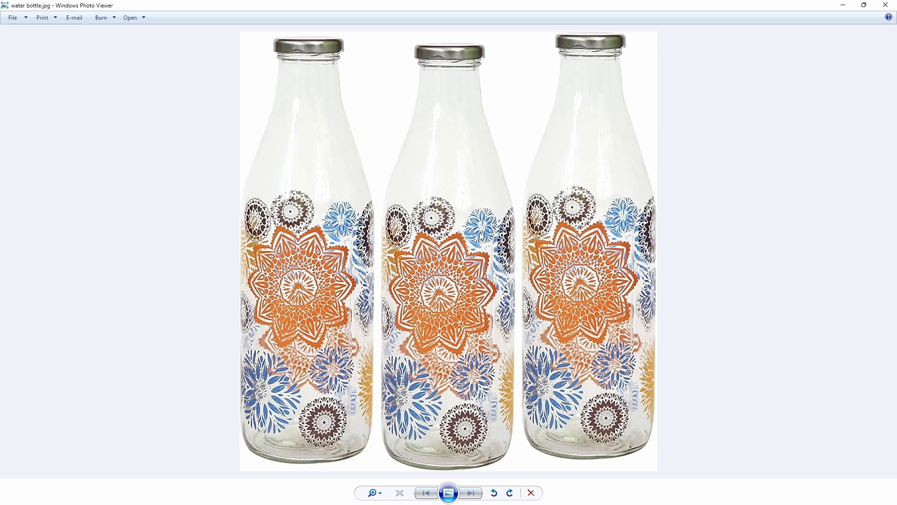
drag(455, 3, 896, 187)
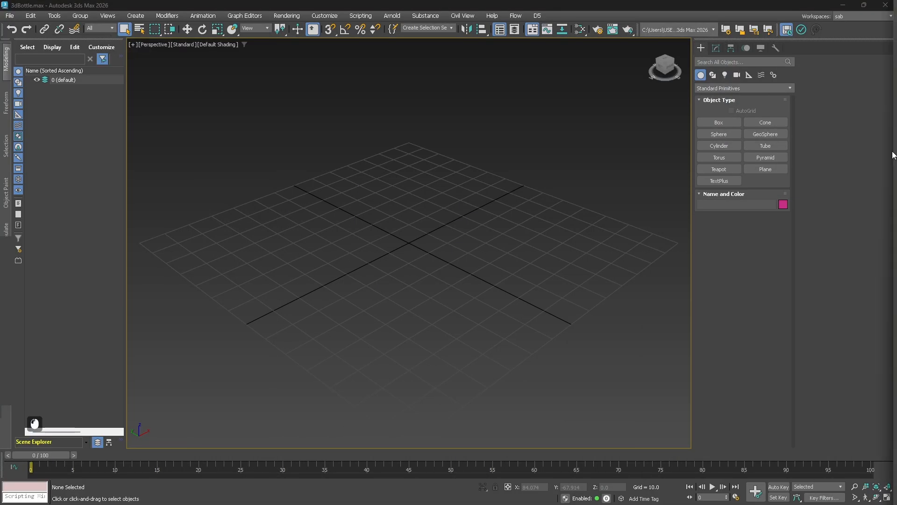
- Draw a plane about 101 by 52 units on the grid and centre it at X 0, Y 0
click(762, 171)
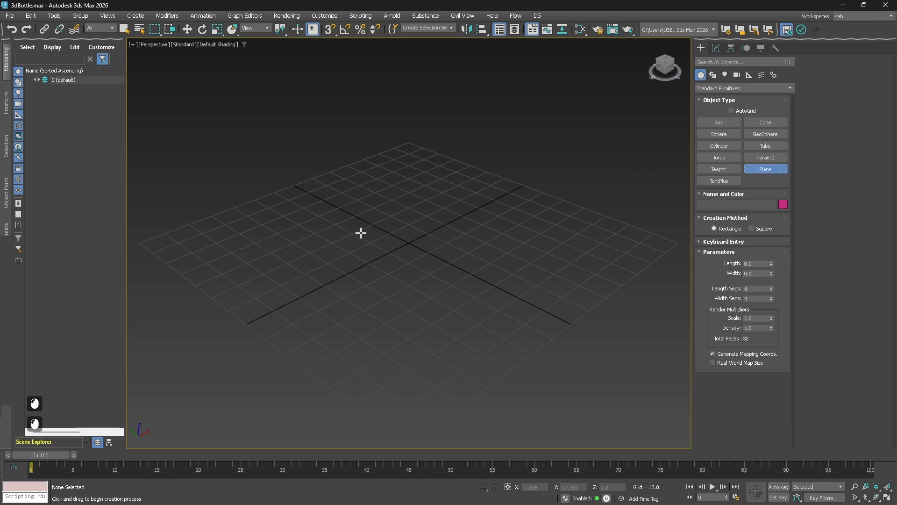
drag(353, 219, 623, 252)
key(w)
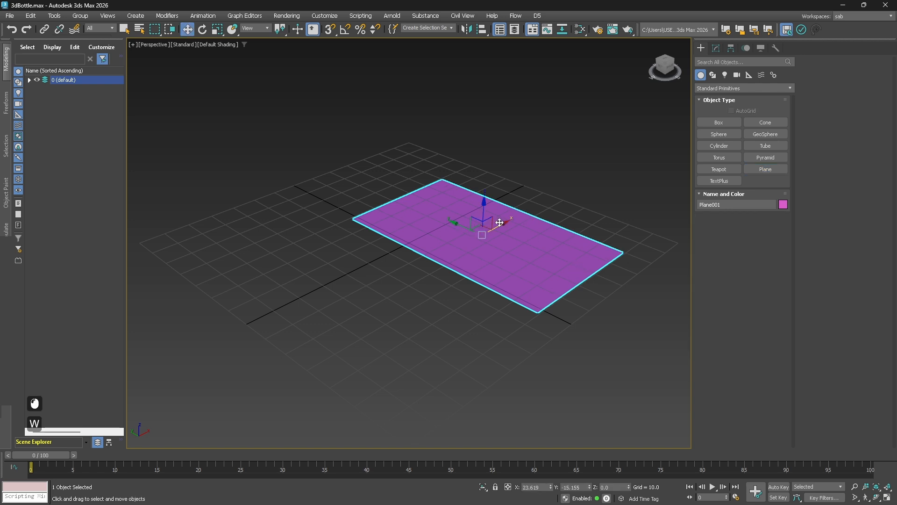
right_click(551, 488)
right_click(590, 488)
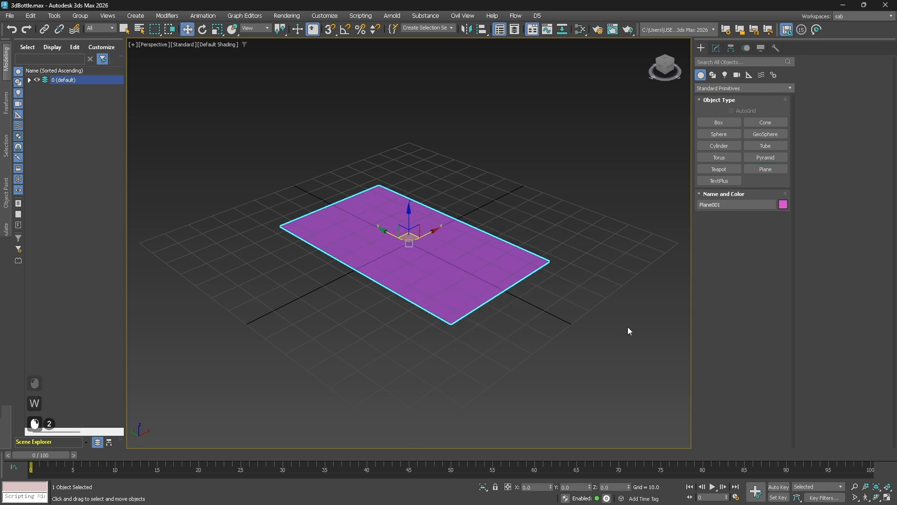
- Apply water bottle.jpg from the Samples folder to the plane as its texture
key(alt+Tab)
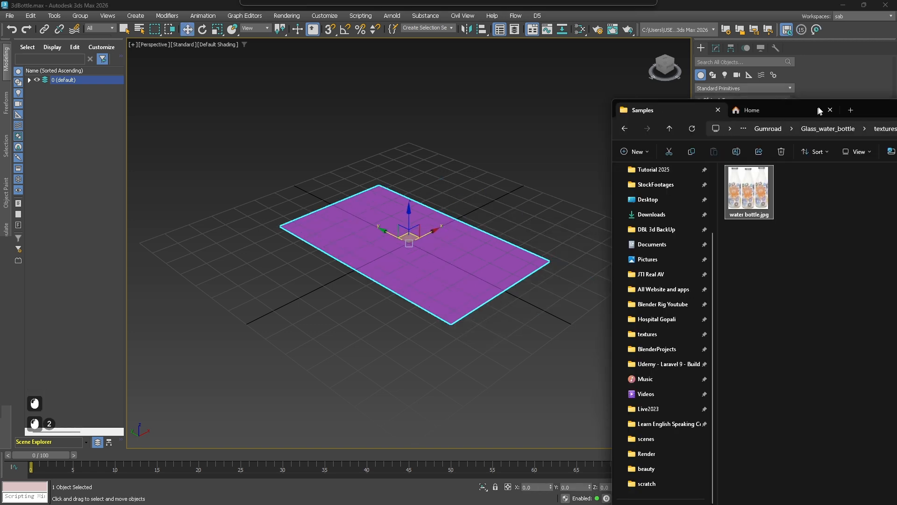
drag(737, 150, 507, 264)
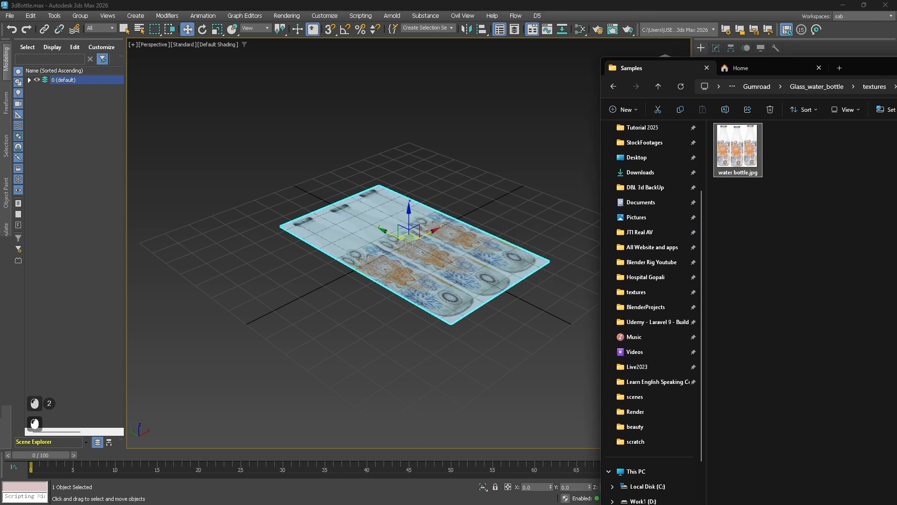
key(alt+Tab)
alt+middle_drag(446, 273, 358, 218)
scroll(375, 345, up, 3)
scroll(384, 253, down, 3)
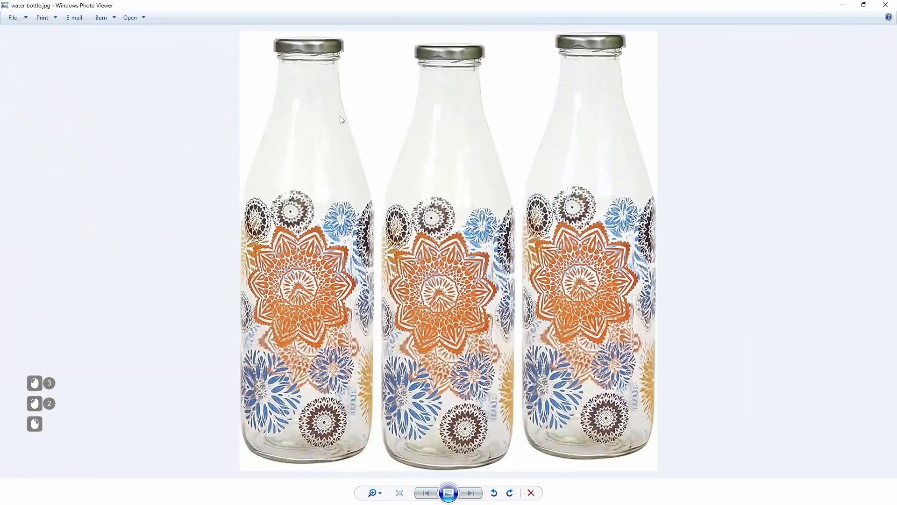
- Look up the pixel dimensions of water bottle.jpg in its properties and close the photo viewer
right_click(349, 118)
click(371, 214)
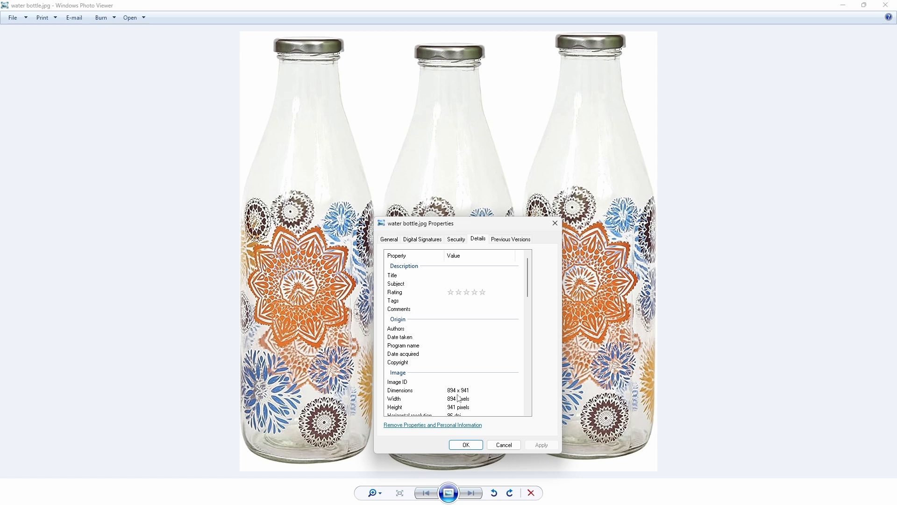
click(555, 223)
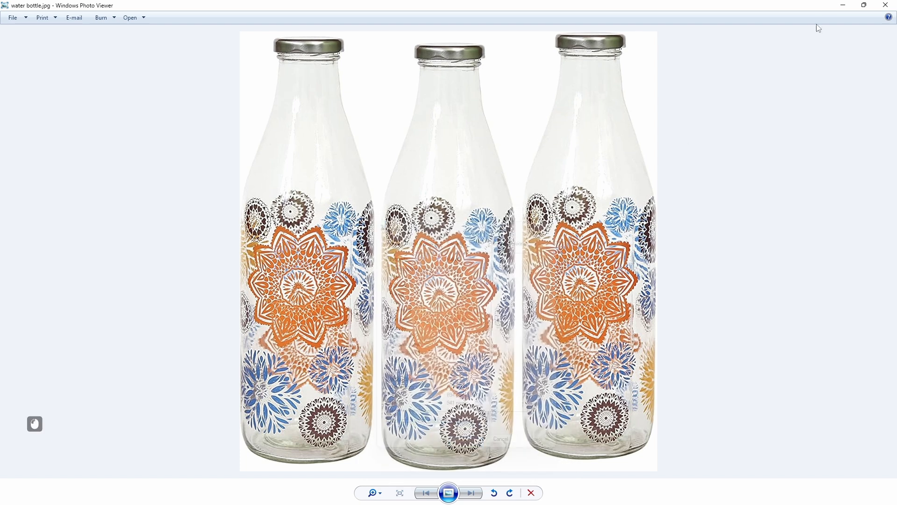
click(885, 5)
- Set the plane's width to 8.94 and its length to 9.41 to match the picture's proportions
click(716, 49)
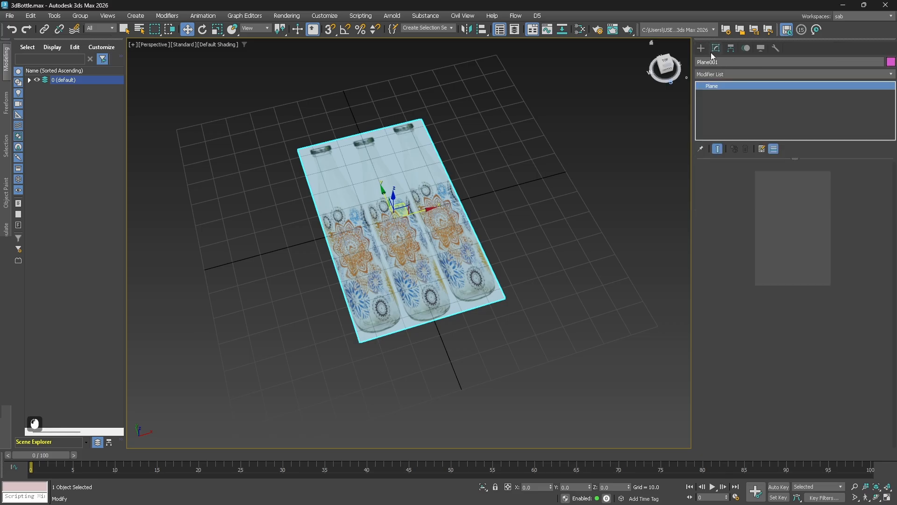
double_click(749, 178)
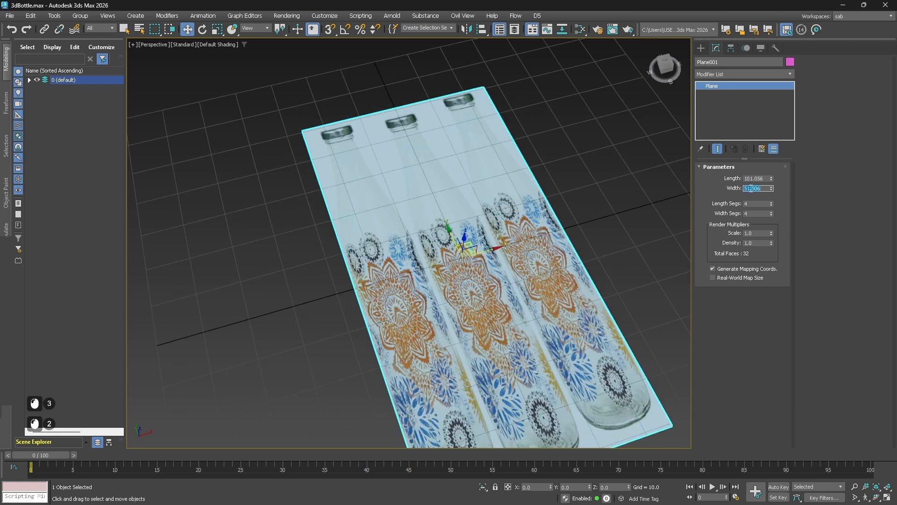
text(8.)
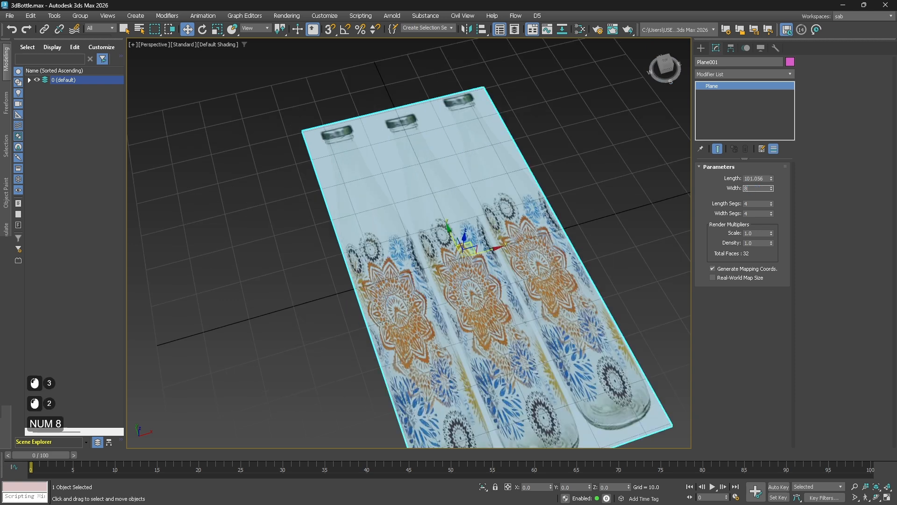
text(94)
key(Return)
double_click(758, 178)
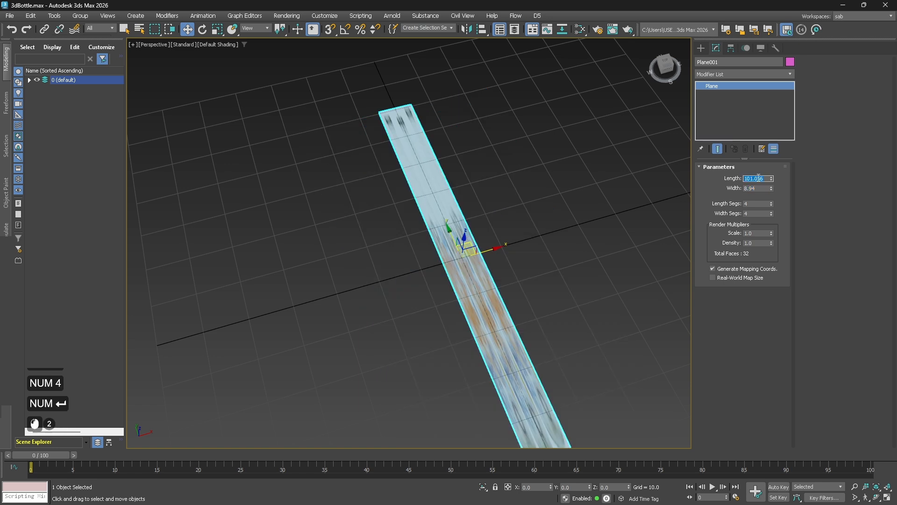
text(9.41)
key(Return)
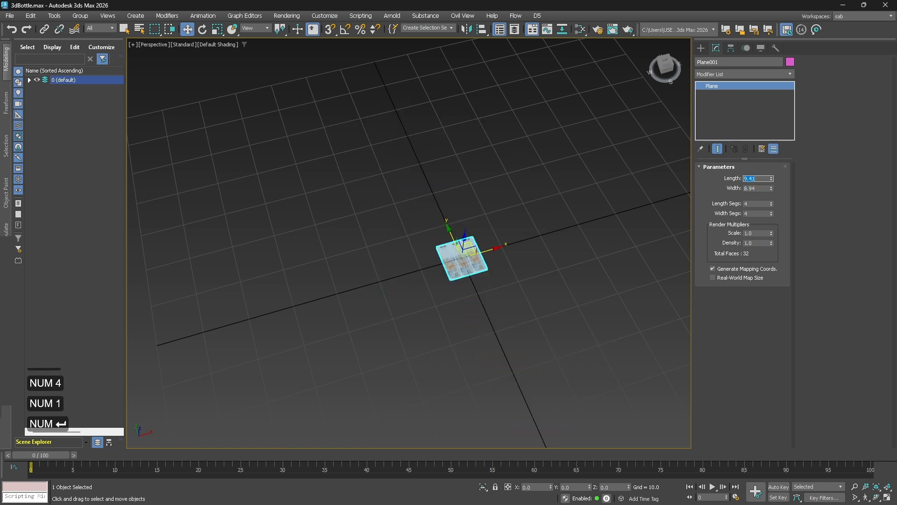
- Scale the textured plane up uniformly to several times its size around the origin
click(506, 297)
click(477, 271)
scroll(451, 252, up, 3)
scroll(452, 308, up, 2)
key(r)
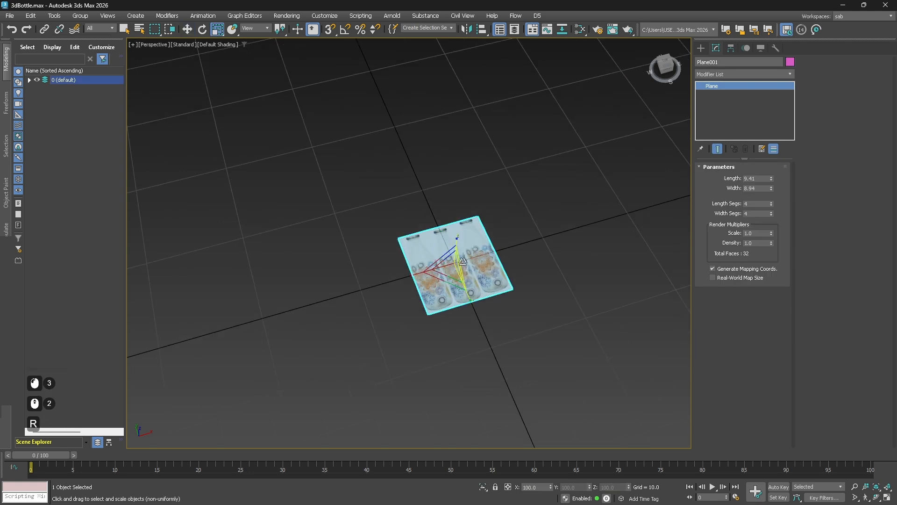
drag(446, 267, 620, 111)
scroll(497, 204, down, 3)
mouse_move(475, 324)
alt+middle_down()
mouse_move(473, 296)
mouse_move(470, 322)
alt+middle_up()
scroll(499, 286, up, 1)
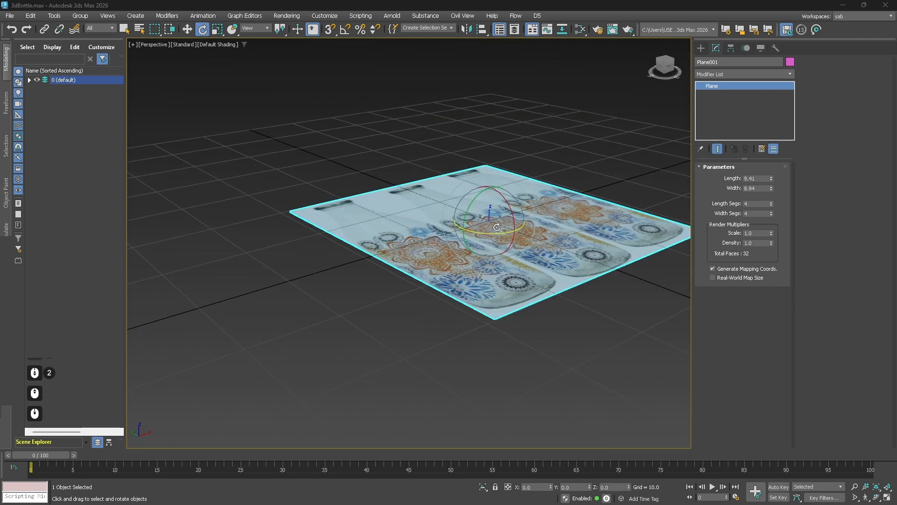
- Rotate the reference plane upright by setting its X rotation to 90 degrees
middle_drag(499, 225, 445, 265)
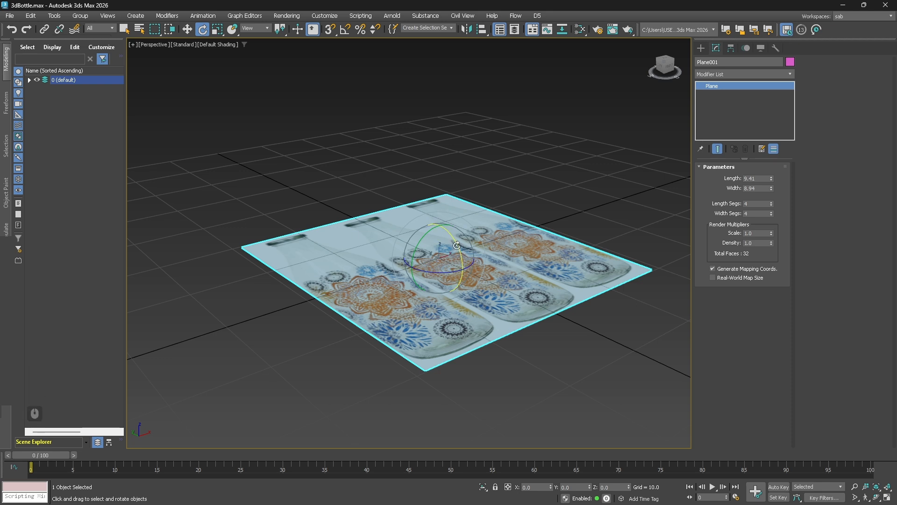
drag(456, 247, 465, 277)
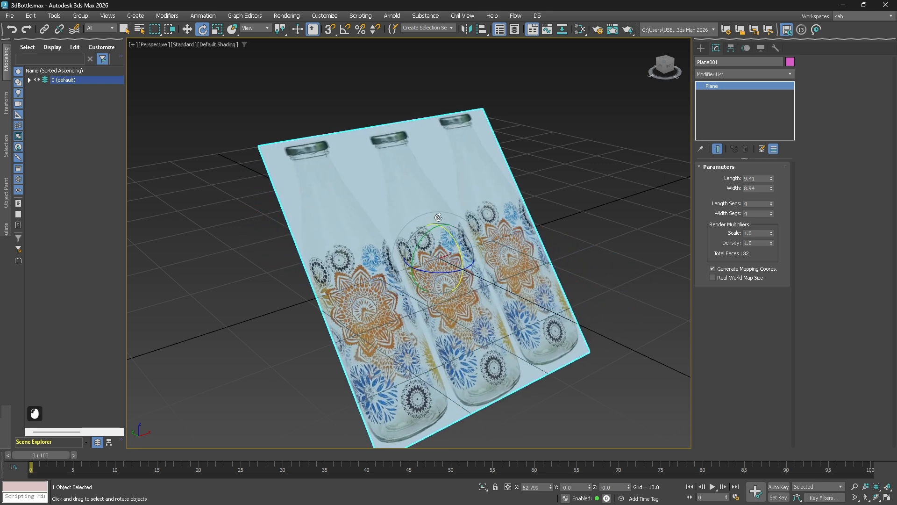
click(532, 486)
text(90)
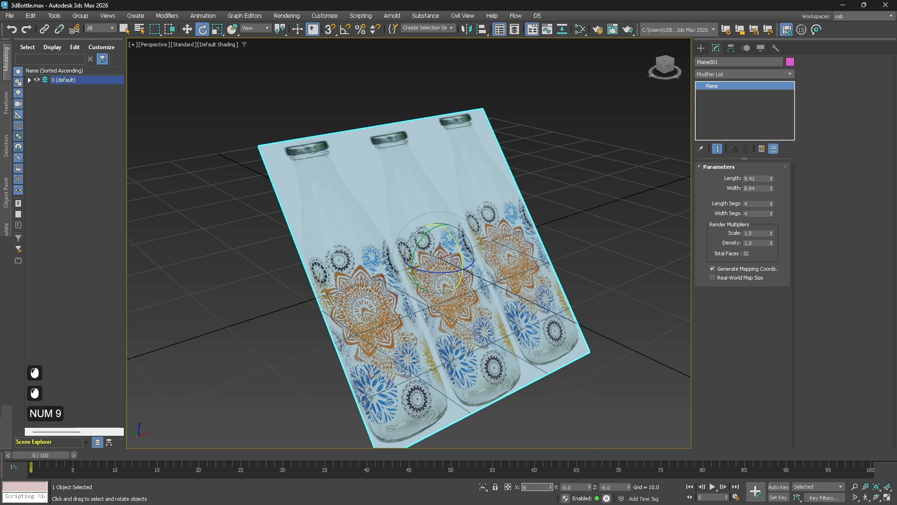
key(Return)
click(607, 277)
click(482, 297)
- Show the reference plane in the front view with shaded display so its bottle texture can be seen
key(w)
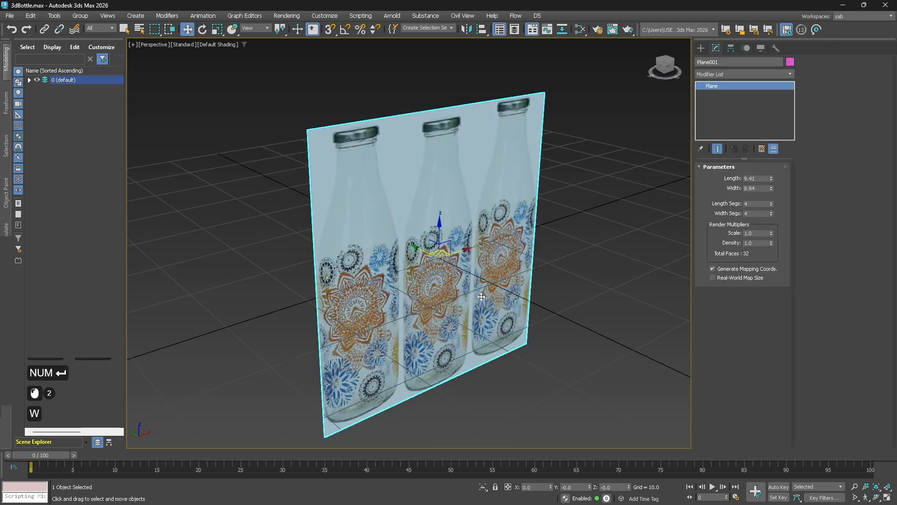
alt+middle_drag(496, 327, 441, 318)
key(f)
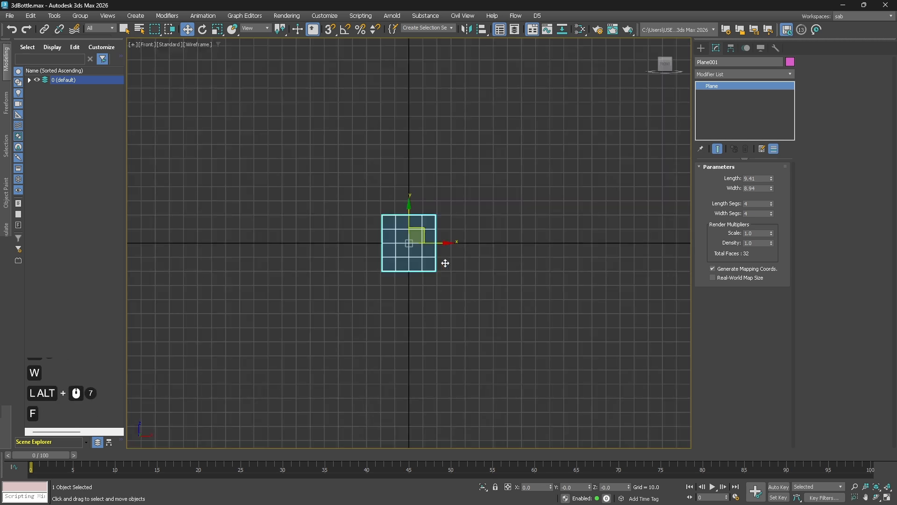
scroll(409, 232, up, 5)
key(F3)
key(F3)
key(F3)
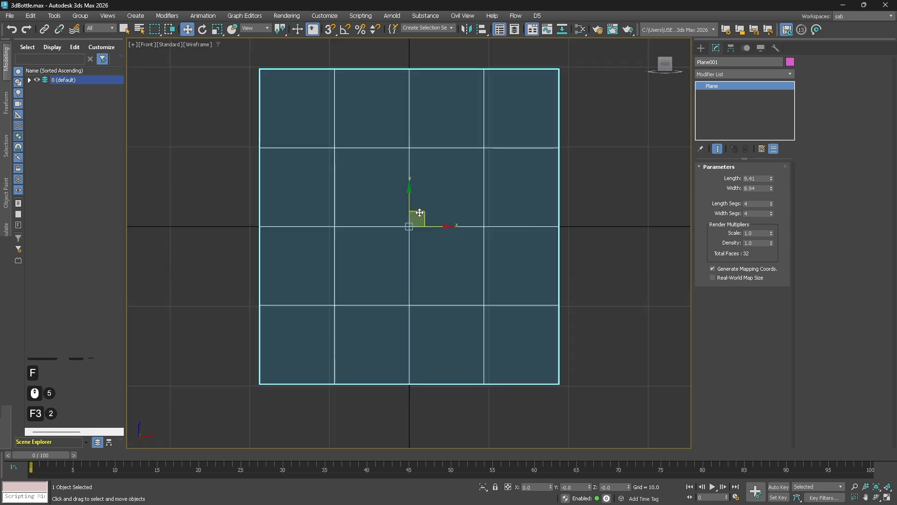
mouse_move(414, 223)
middle_down()
mouse_move(344, 207)
mouse_move(393, 255)
mouse_move(436, 130)
middle_up()
key(F3)
key(F3)
- Raise the reference plane until its lower edge rests on the ground line, and clear the selection
mouse_move(387, 107)
mouse_down()
mouse_move(387, 99)
mouse_move(387, 110)
mouse_up()
scroll(388, 116, down, 3)
middle_drag(388, 116, 384, 239)
click(523, 243)
scroll(395, 293, up, 4)
scroll(389, 289, down, 1)
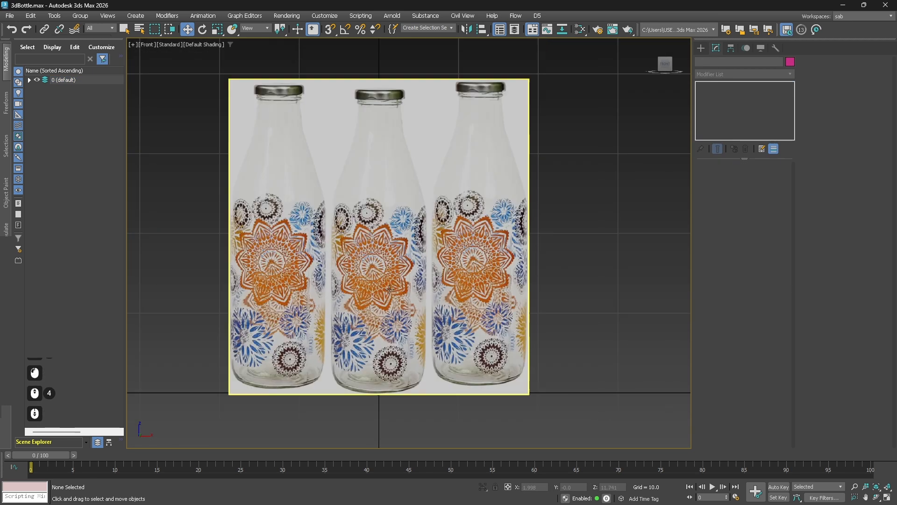
- Draw a rectangle spline about 37.8 long and 8.9 wide over the middle bottle and centre it at X 0
click(701, 48)
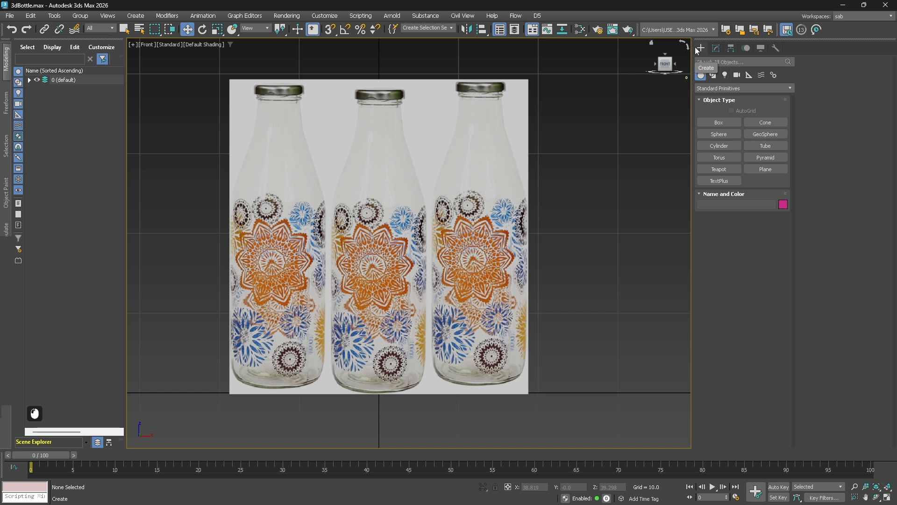
click(713, 75)
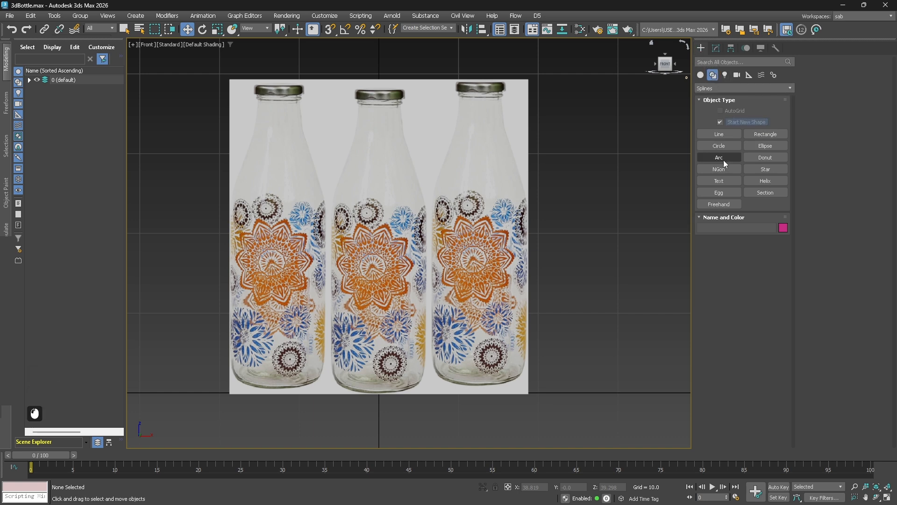
click(772, 135)
drag(342, 391, 413, 91)
key(w)
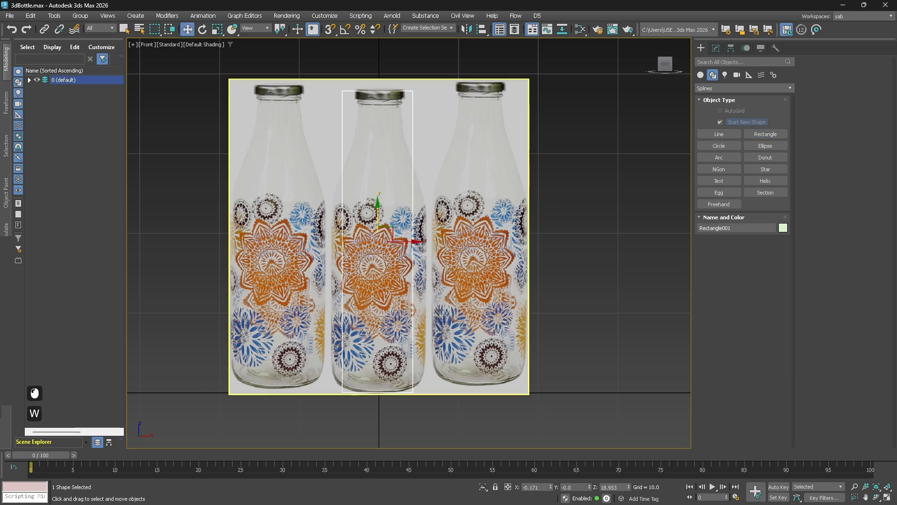
right_click(551, 488)
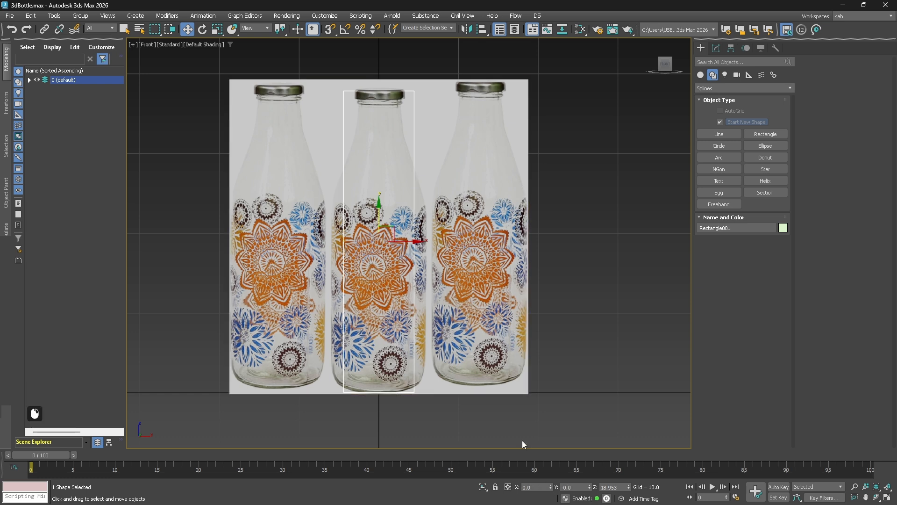
key(ctrl+z)
- Add an Edit Spline modifier to the rectangle and select all four of its vertices
click(716, 48)
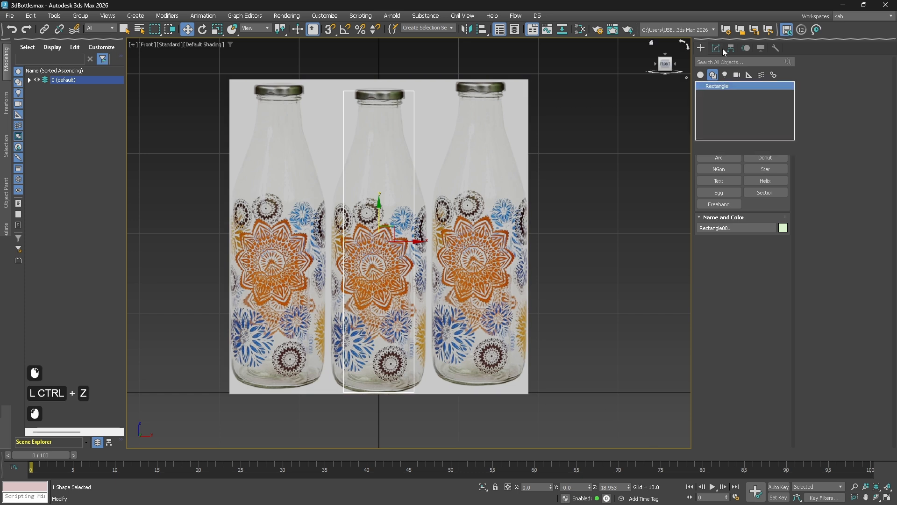
click(722, 74)
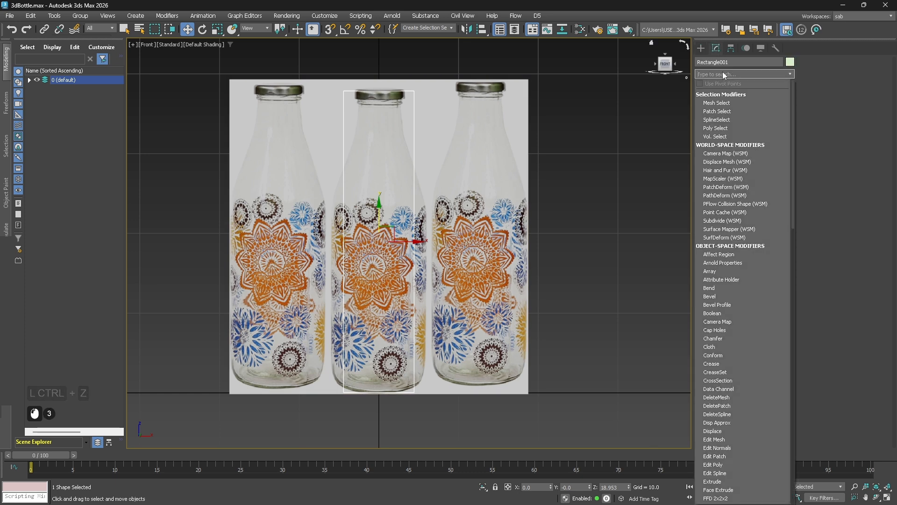
text(edit)
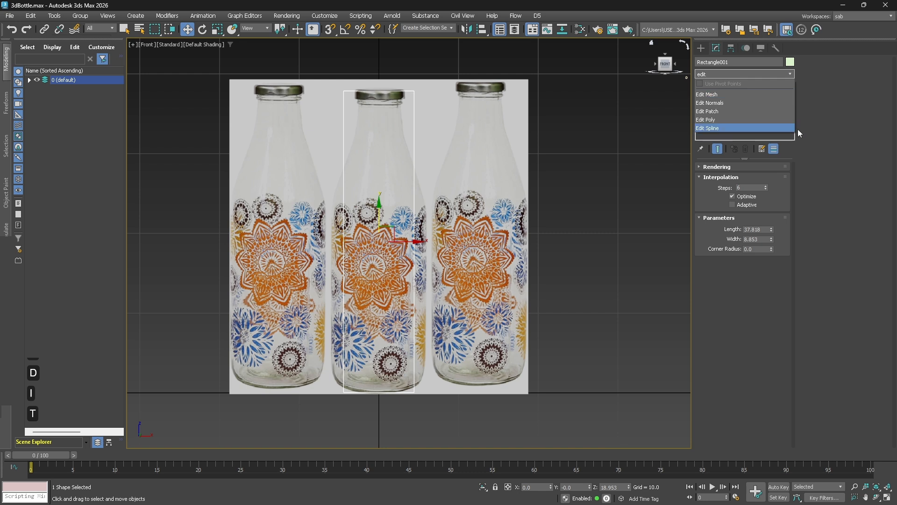
click(764, 128)
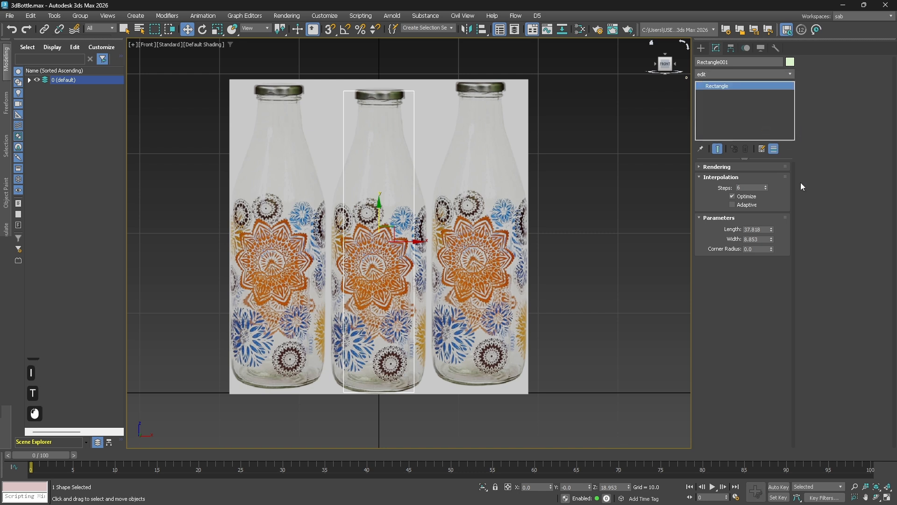
click(731, 180)
key(ctrl+z)
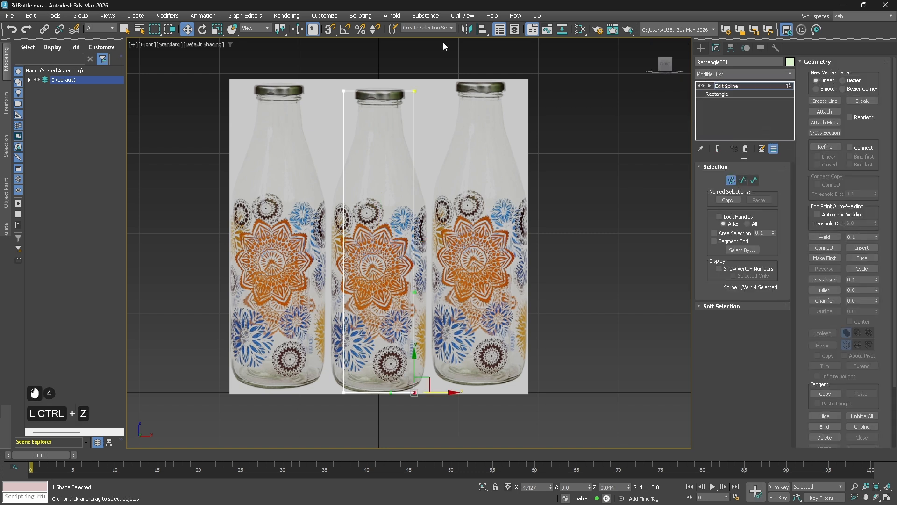
drag(318, 77, 430, 434)
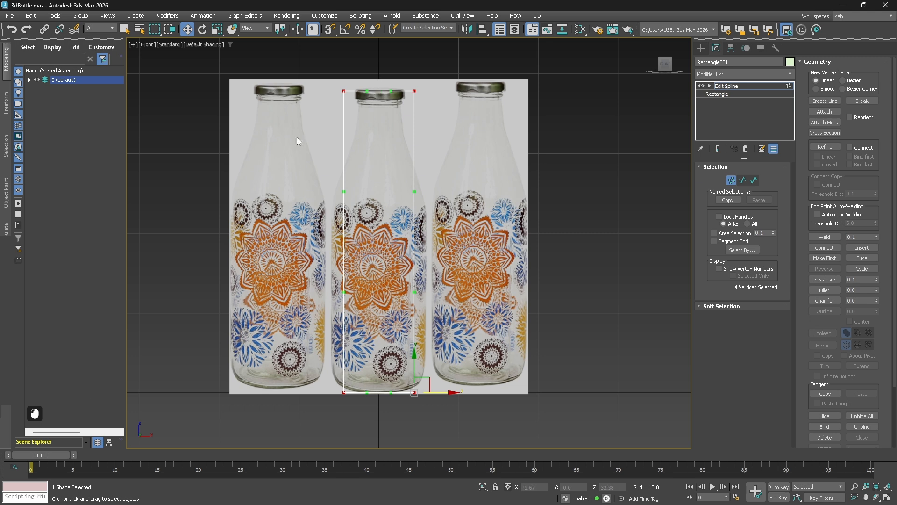
- Divide the rectangle's top and bottom segments with one new vertex at the middle of each
key(2)
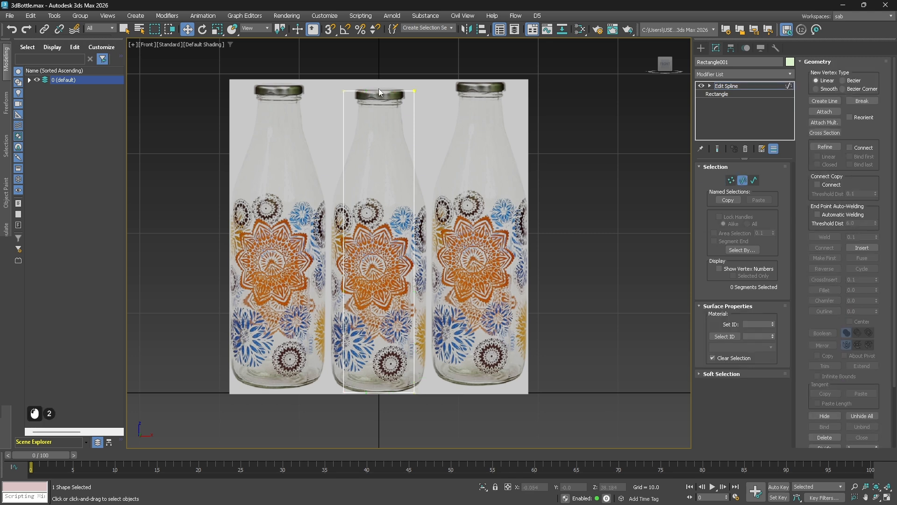
click(379, 90)
drag(886, 392, 882, 256)
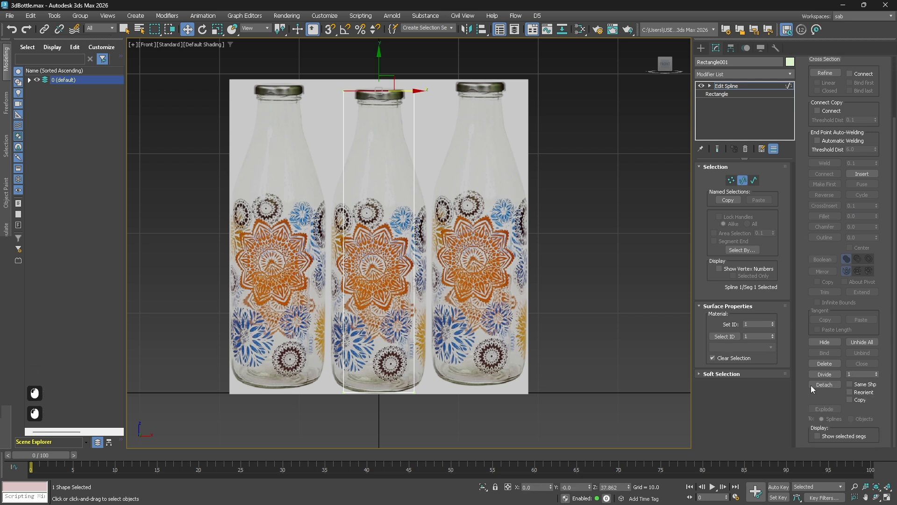
click(825, 374)
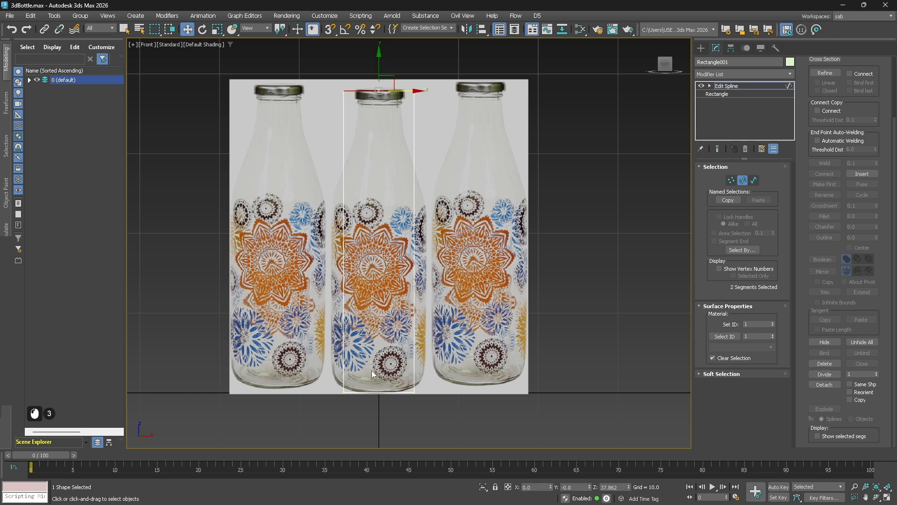
click(374, 392)
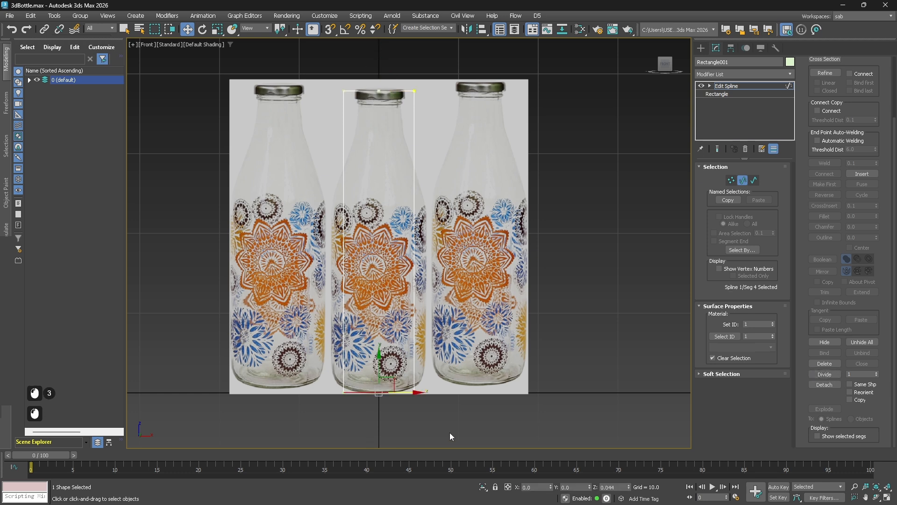
click(825, 374)
click(430, 405)
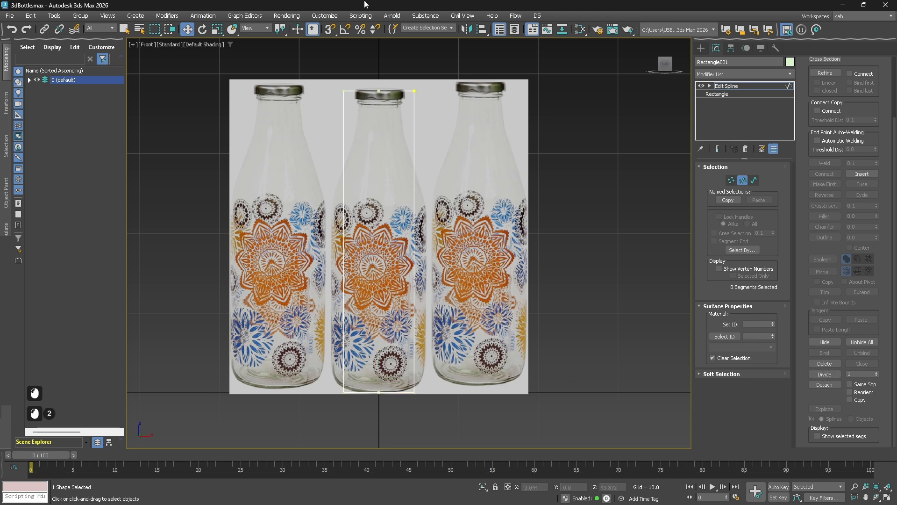
- Delete the left half of the rectangle, keeping only the segments right of the bottle's centre line
drag(319, 73, 361, 349)
drag(369, 446, 370, 446)
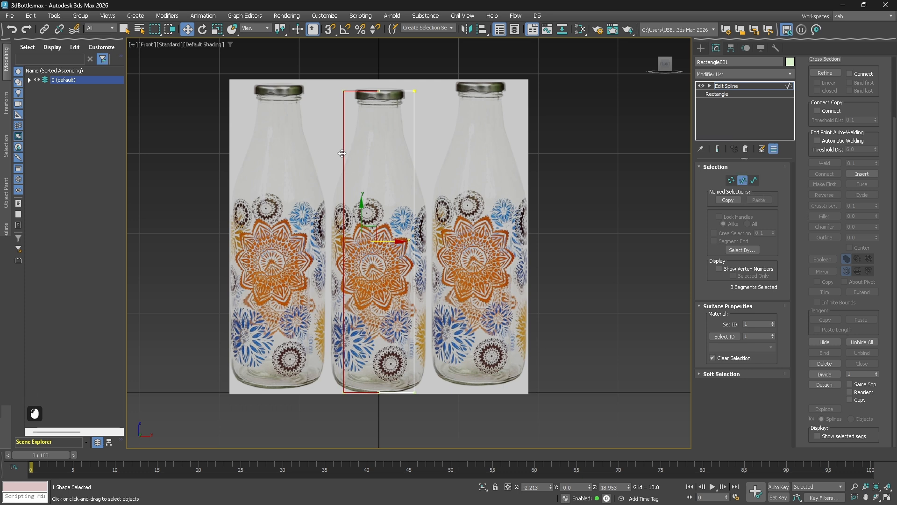
key(Delete)
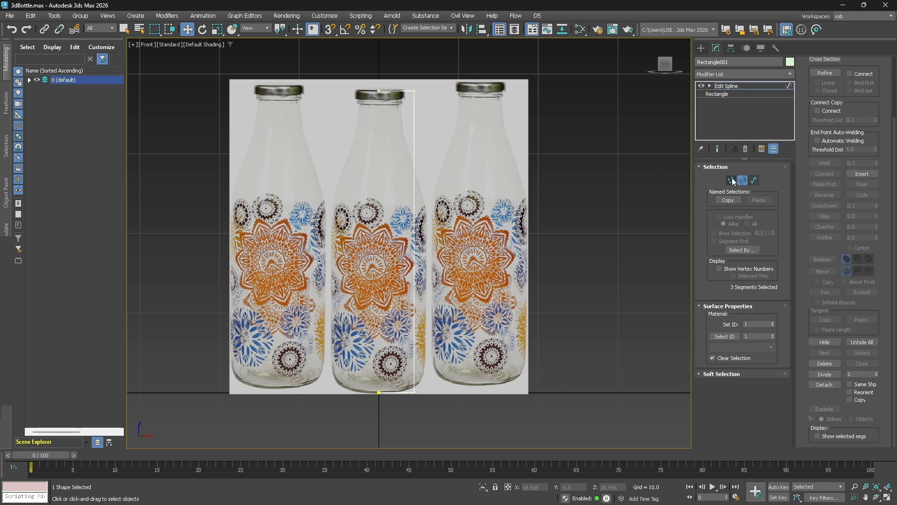
key(1)
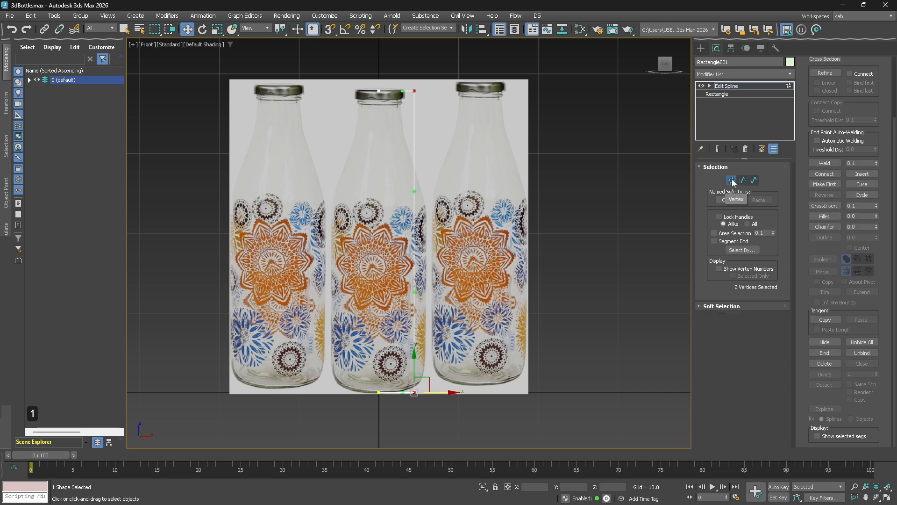
key(2)
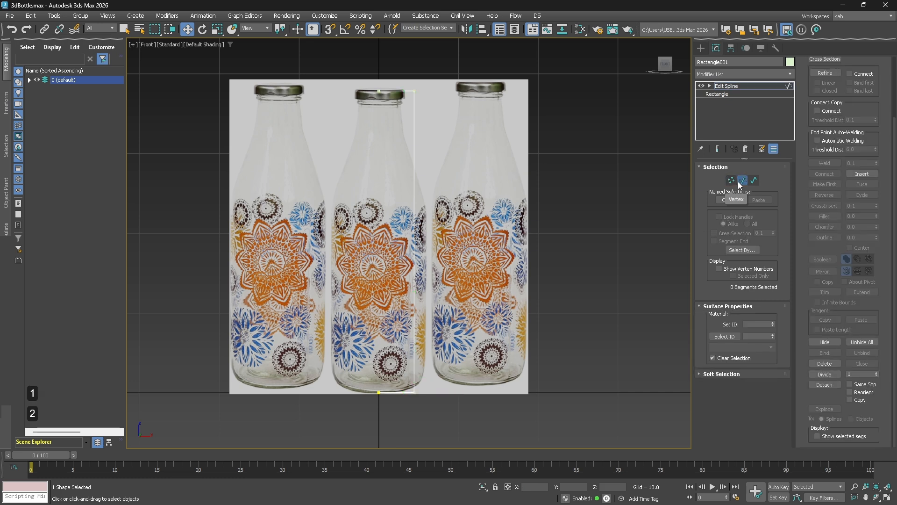
key(3)
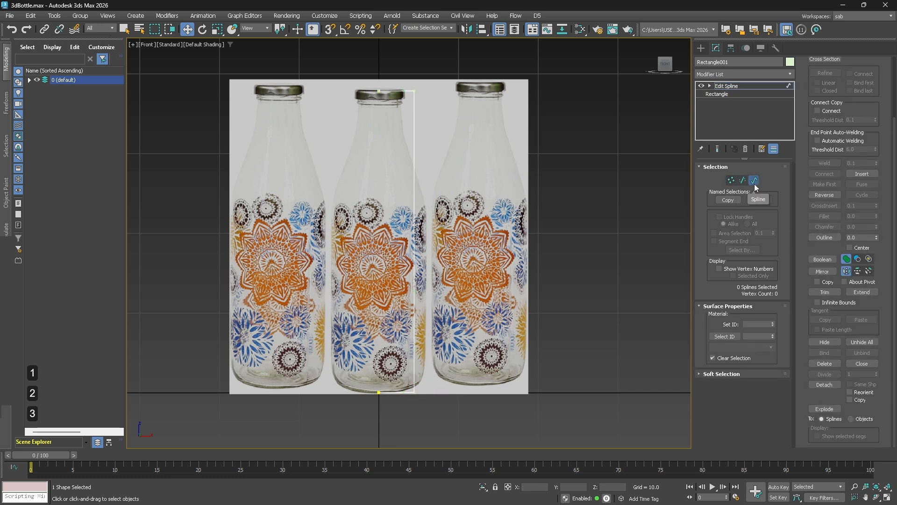
key(ctrl+z)
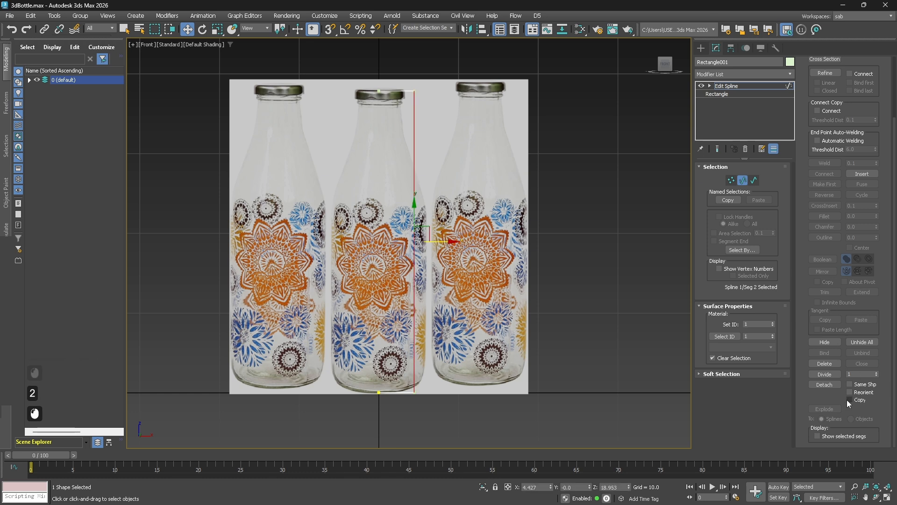
- Refine the vertical side with a vertex at the bottle's shoulder and move the lower segment out to the body's edge, about X 6.0
key(1)
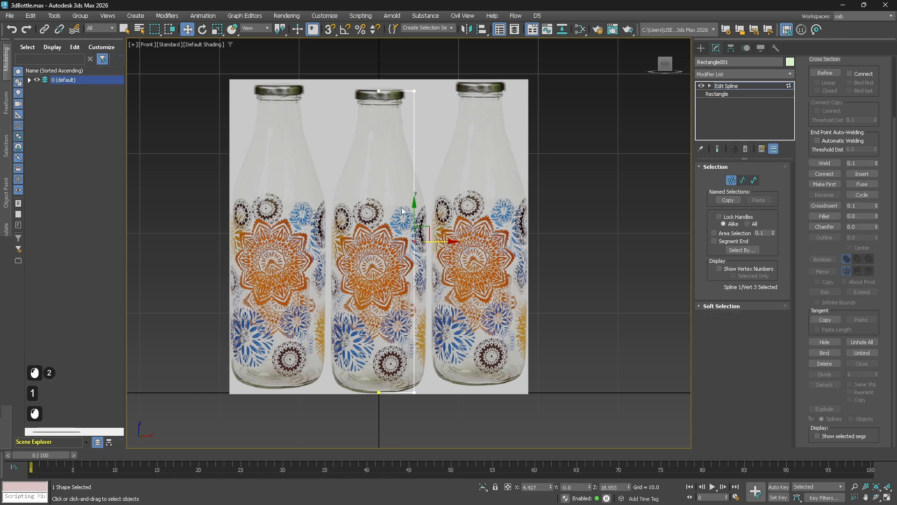
key(2)
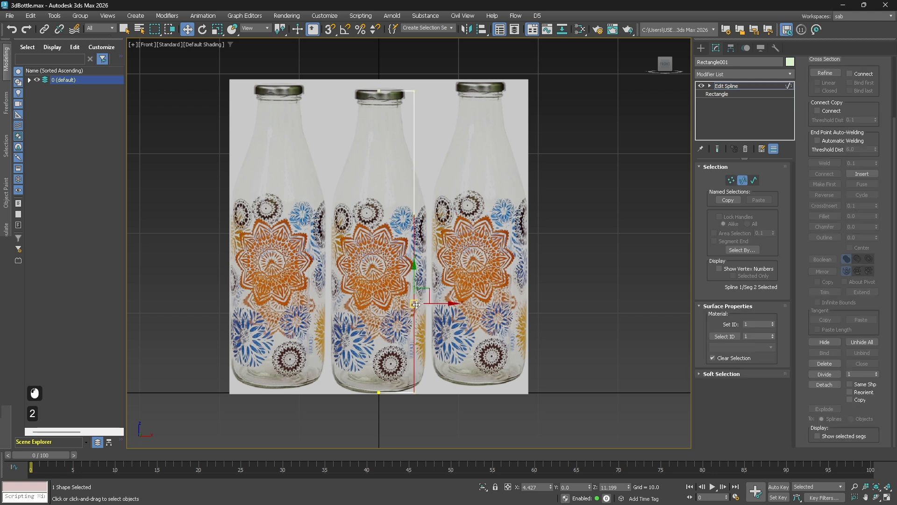
click(446, 329)
click(419, 318)
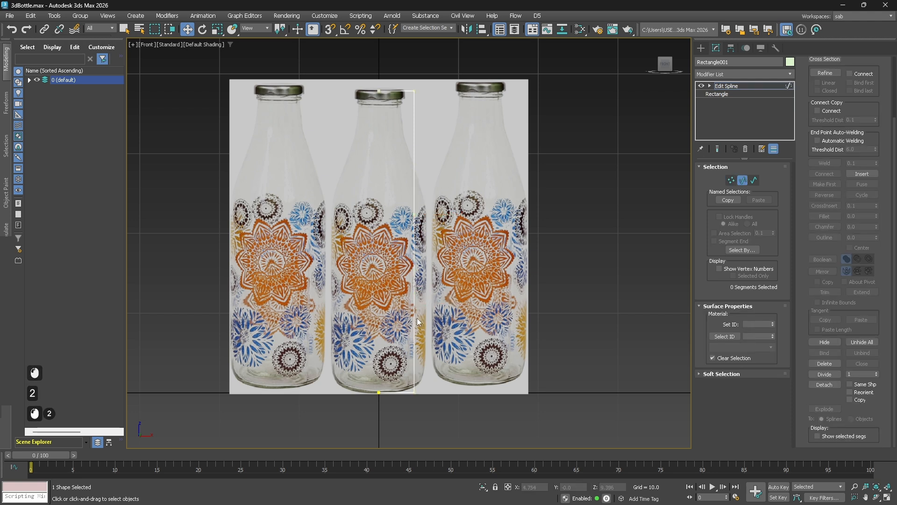
click(415, 317)
drag(449, 307, 462, 307)
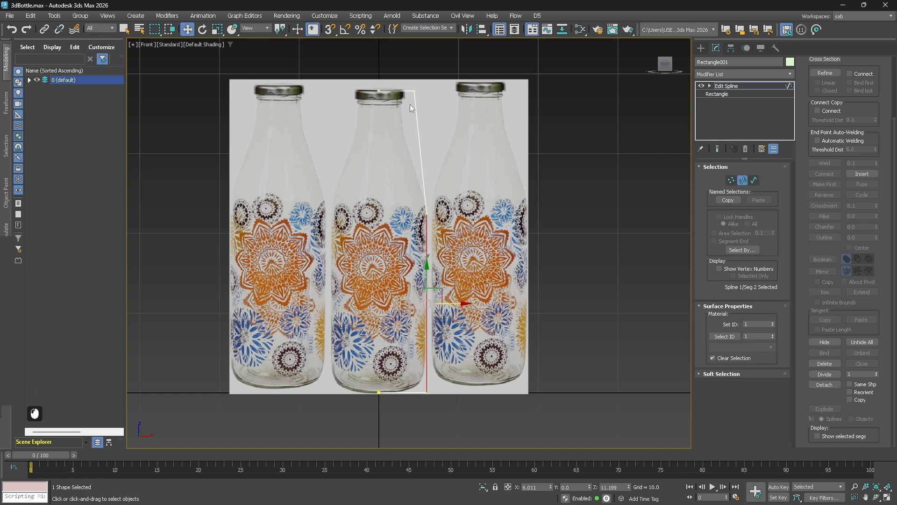
- Move the top outer vertex inward to the cap's edge, about X 2.5, and convert all profile vertices to Corner
key(1)
drag(407, 82, 428, 93)
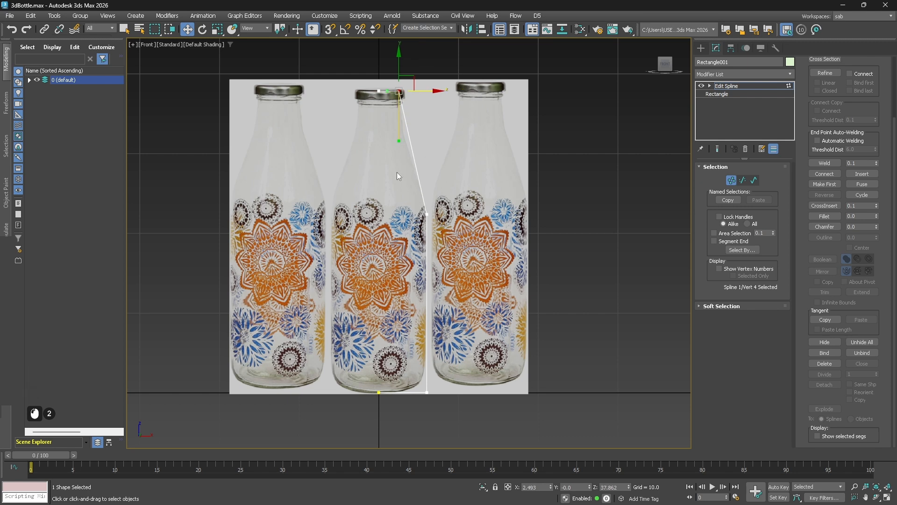
drag(344, 75, 491, 374)
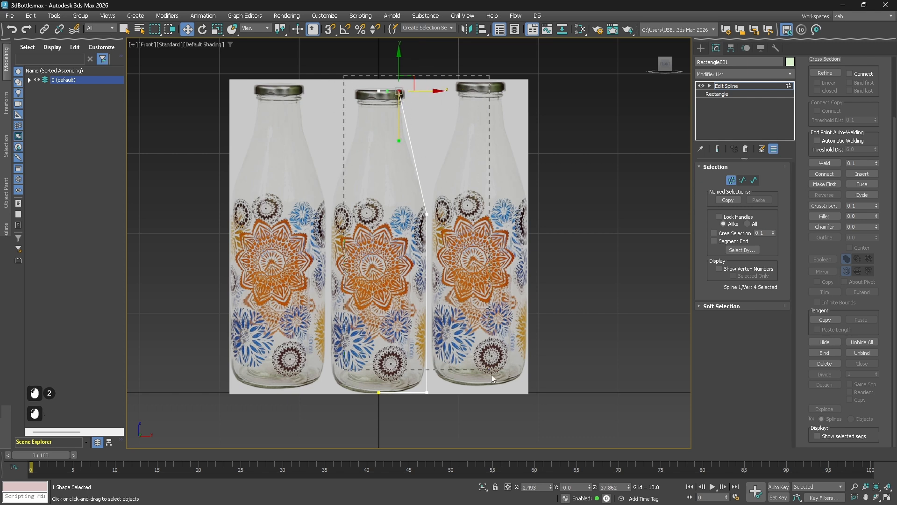
drag(505, 422, 505, 422)
right_click(449, 222)
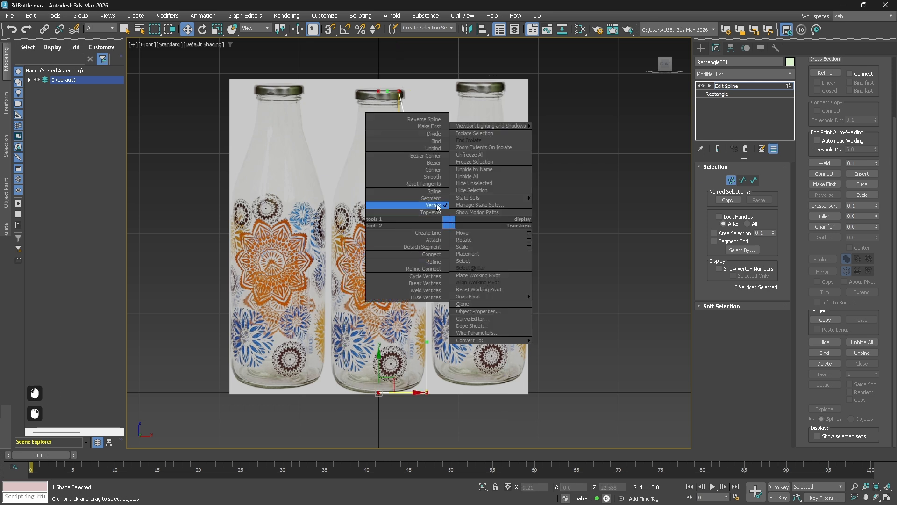
click(437, 170)
click(436, 417)
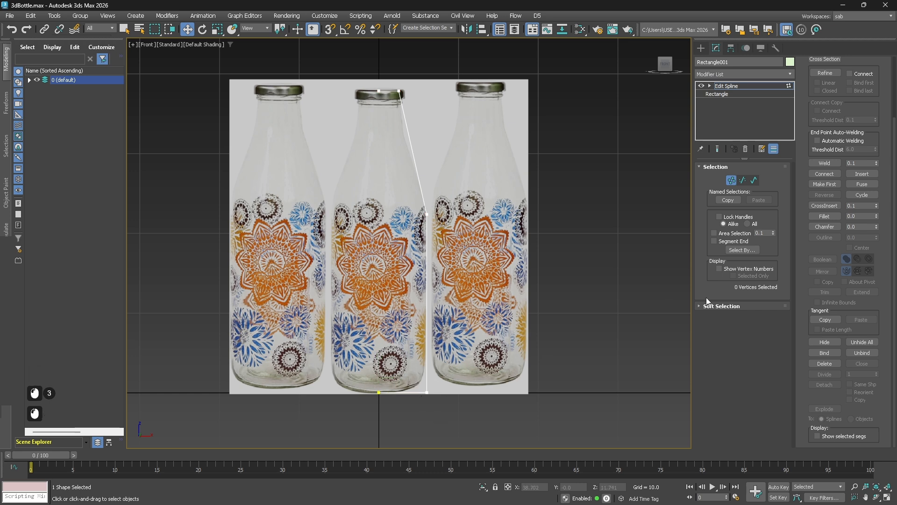
- Divide the long vertical body segment with one new vertex at its middle
key(2)
click(426, 347)
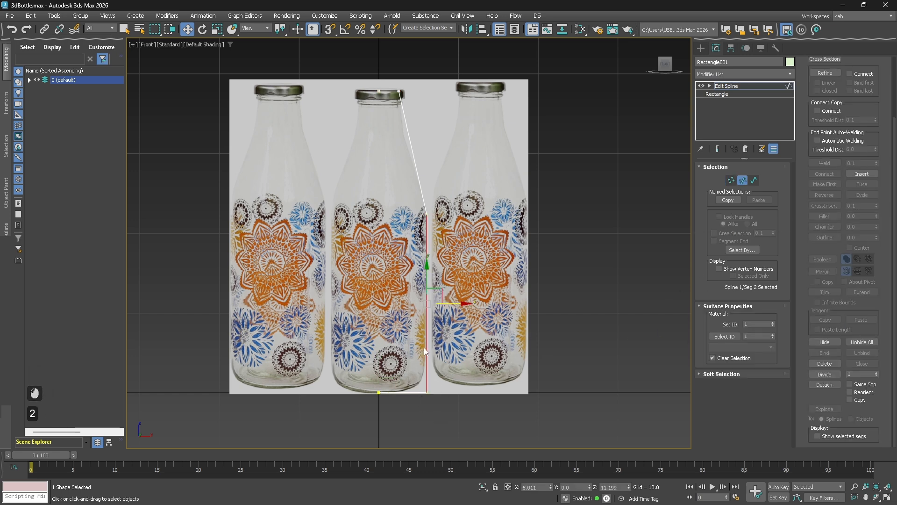
click(423, 336)
click(423, 337)
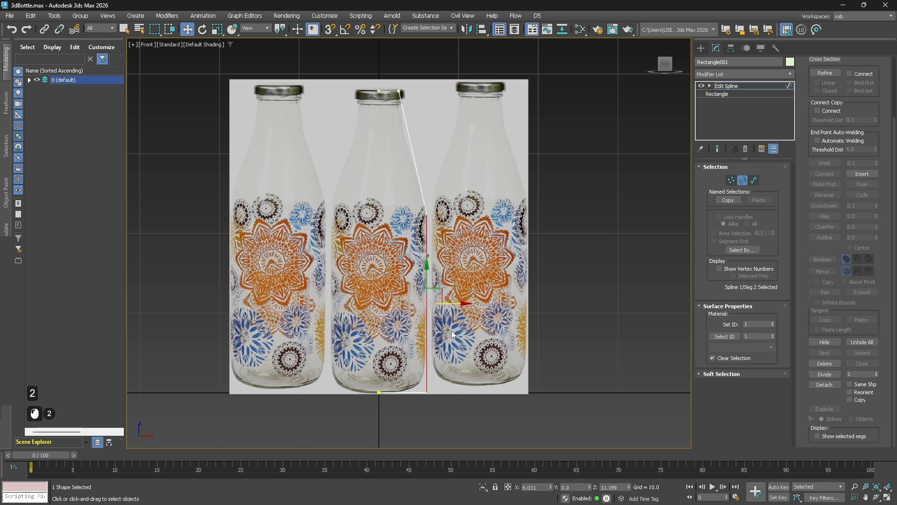
double_click(447, 338)
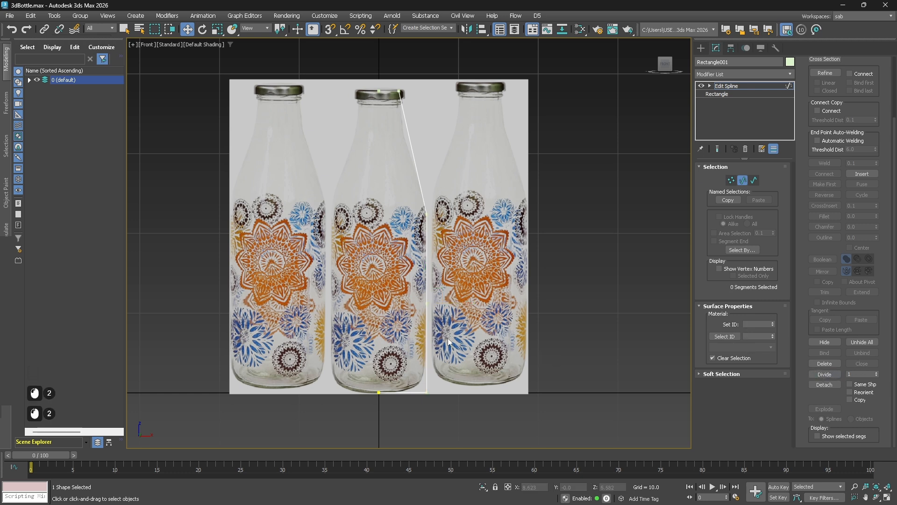
- Move the new side vertex down to about Z 1.3 and the bottom corner vertex inward to about X 4.7, forming a bevelled base corner
key(1)
click(427, 303)
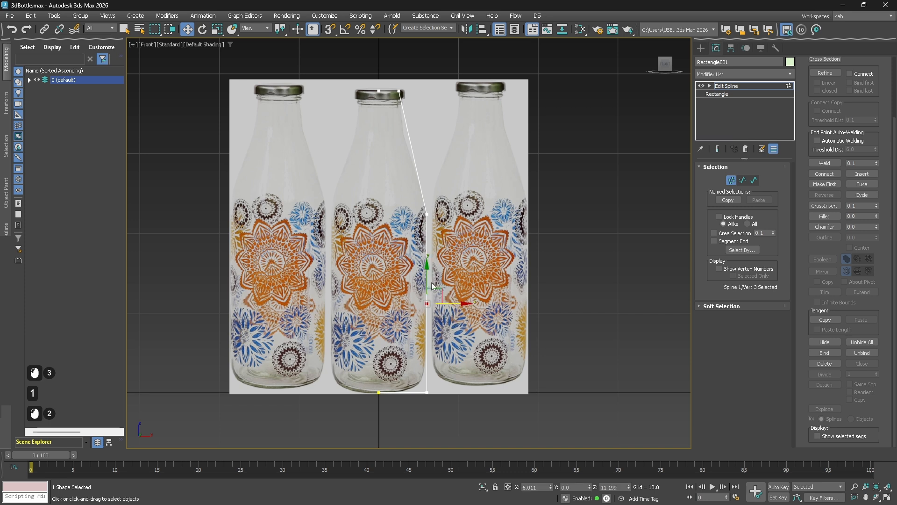
drag(429, 274, 427, 357)
click(393, 394)
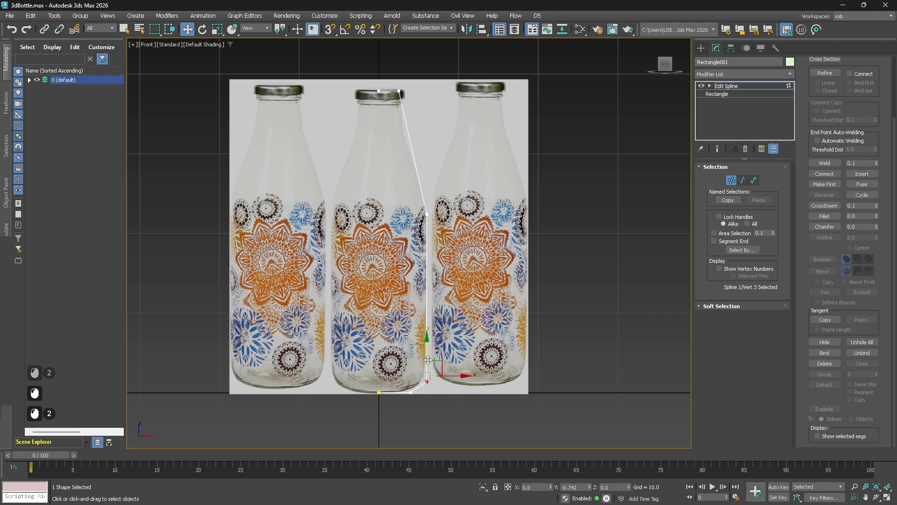
click(492, 372)
drag(402, 388, 437, 393)
click(496, 385)
click(731, 180)
click(629, 218)
- Rename the reference image plane as ref and hide it
click(505, 189)
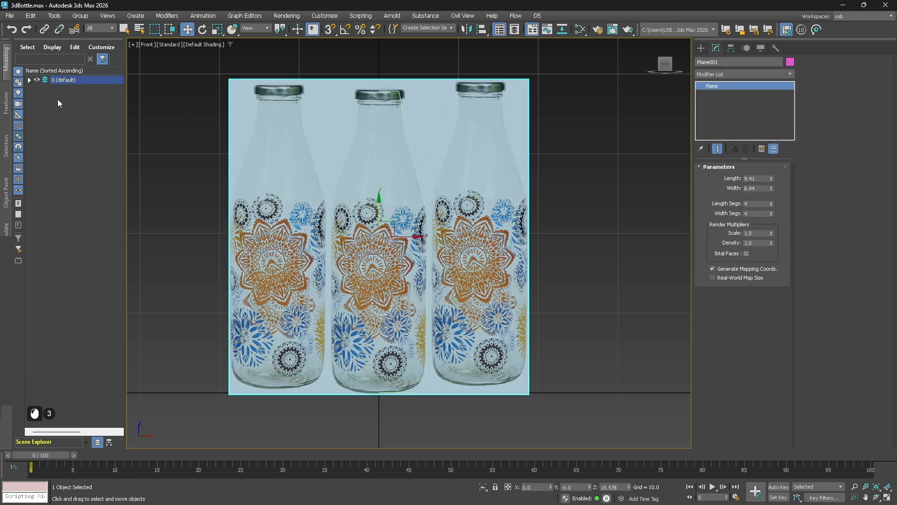
click(29, 80)
click(69, 92)
double_click(707, 61)
text(ref)
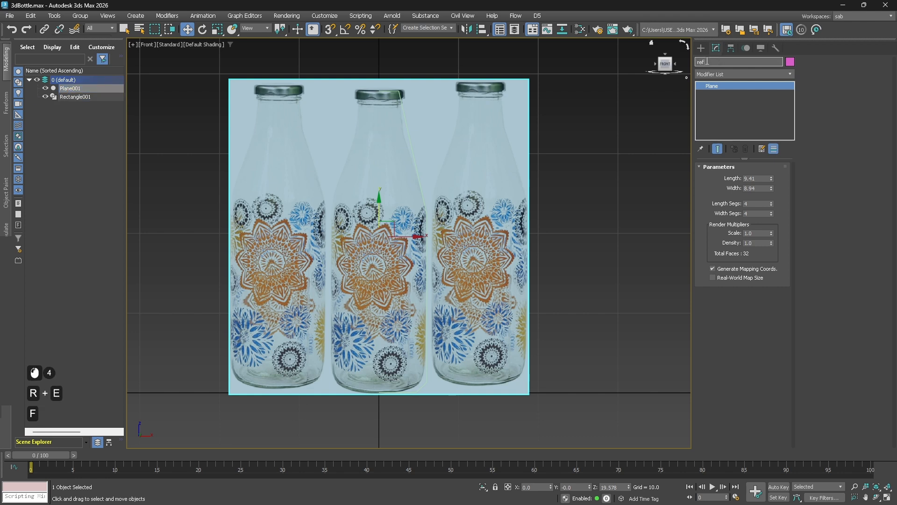
key(Return)
click(536, 172)
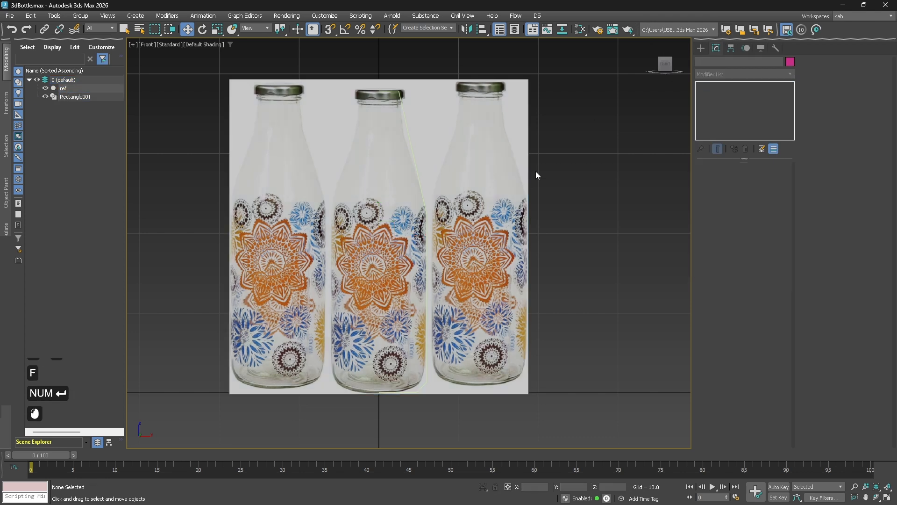
click(45, 89)
- Select all vertices of the bottle profile and convert them to Bezier
click(427, 290)
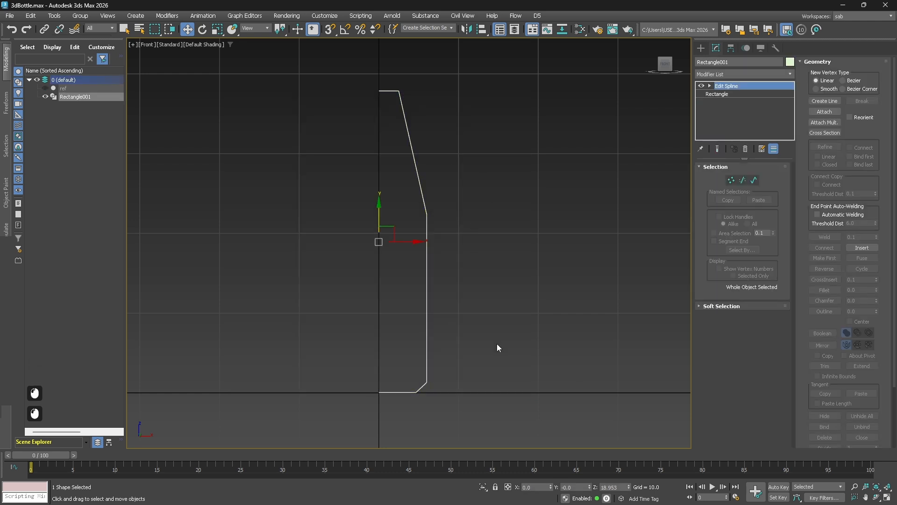
click(731, 179)
drag(317, 73, 506, 450)
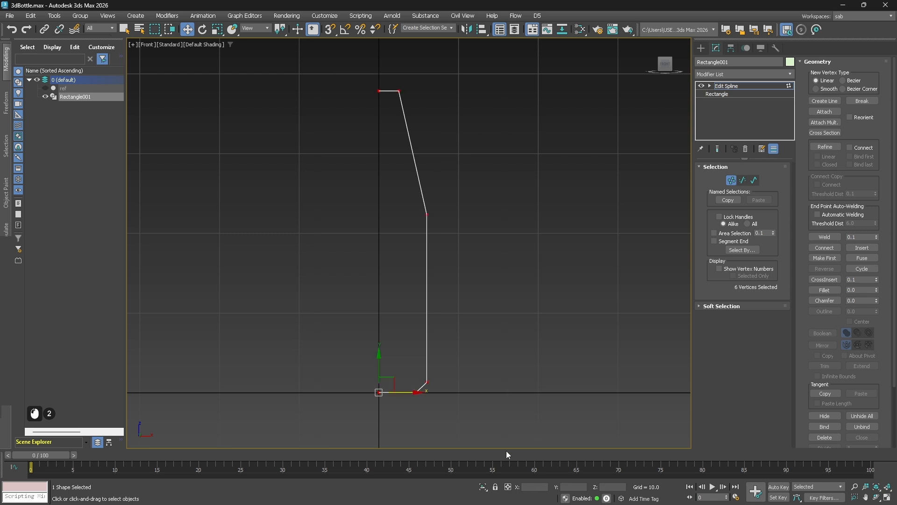
right_click(430, 184)
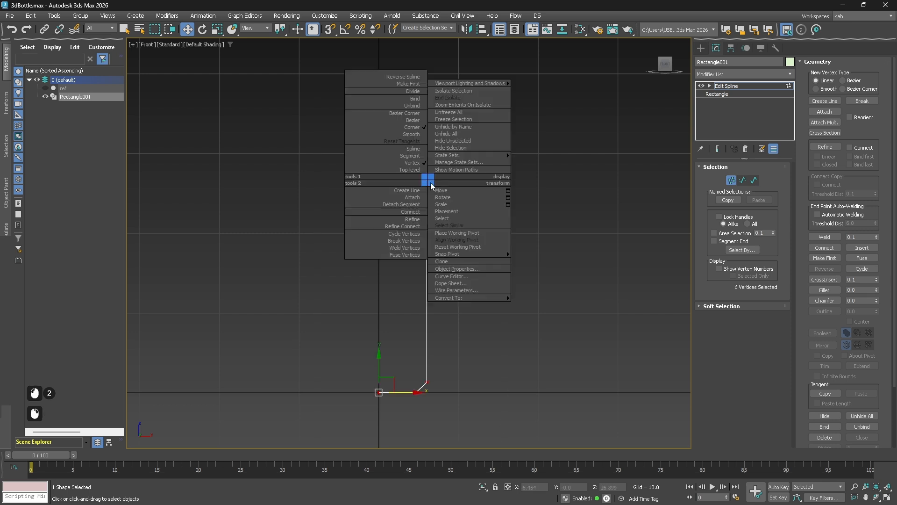
click(419, 119)
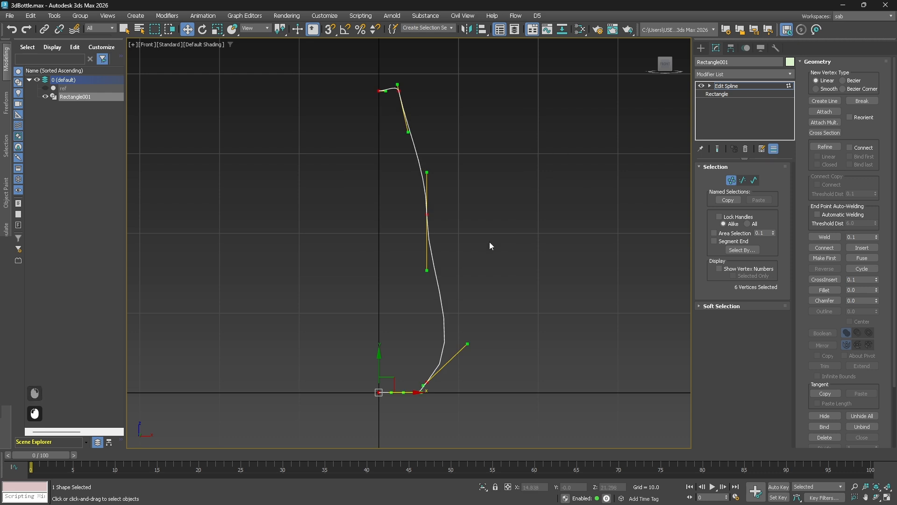
click(489, 379)
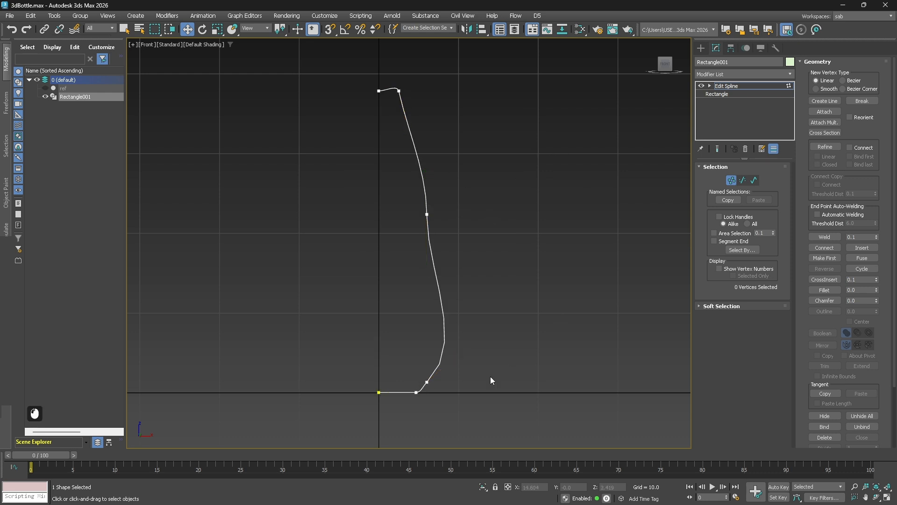
- Try to straighten the body side by moving the upper Bezier handle of the vertex just above the base corner
click(427, 381)
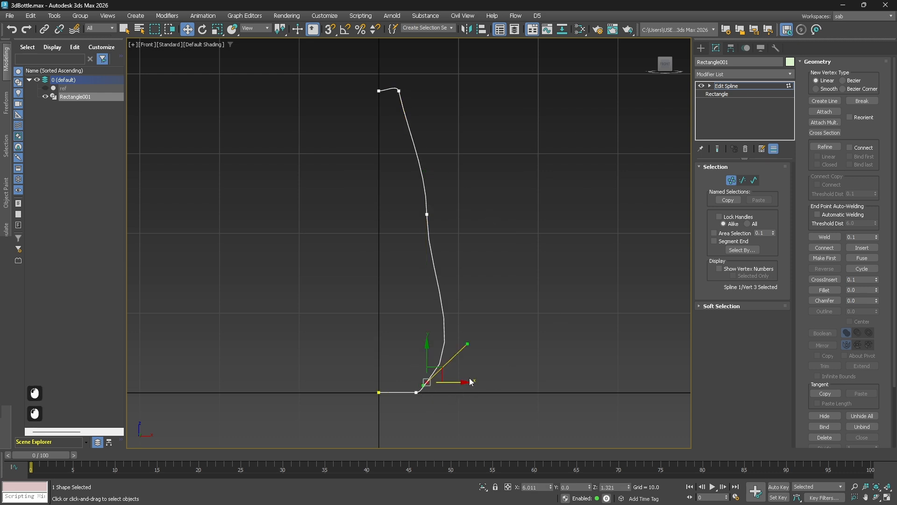
drag(468, 344, 428, 344)
key(ctrl+z)
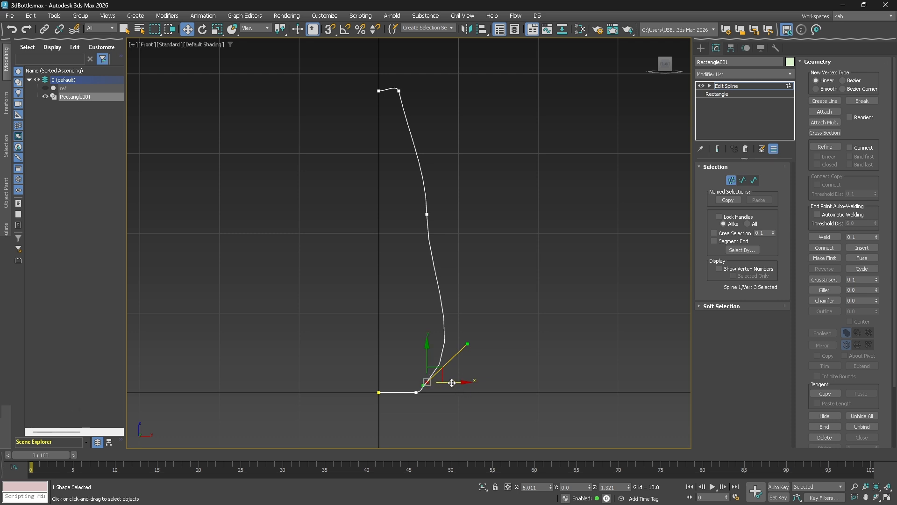
click(427, 361)
drag(466, 347, 453, 294)
key(ctrl+z)
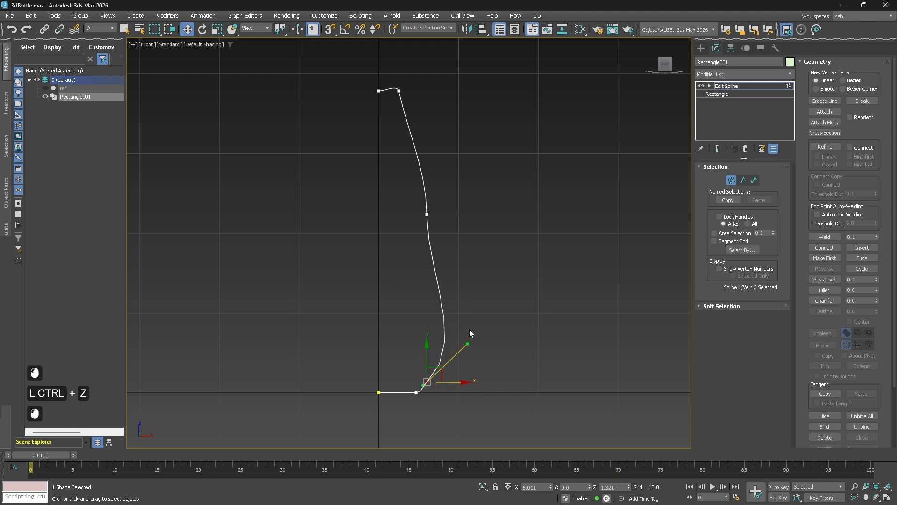
- Align the upper Bezier handle of the vertex above the base corner vertically, making the body side straight
drag(468, 345, 427, 327)
click(416, 392)
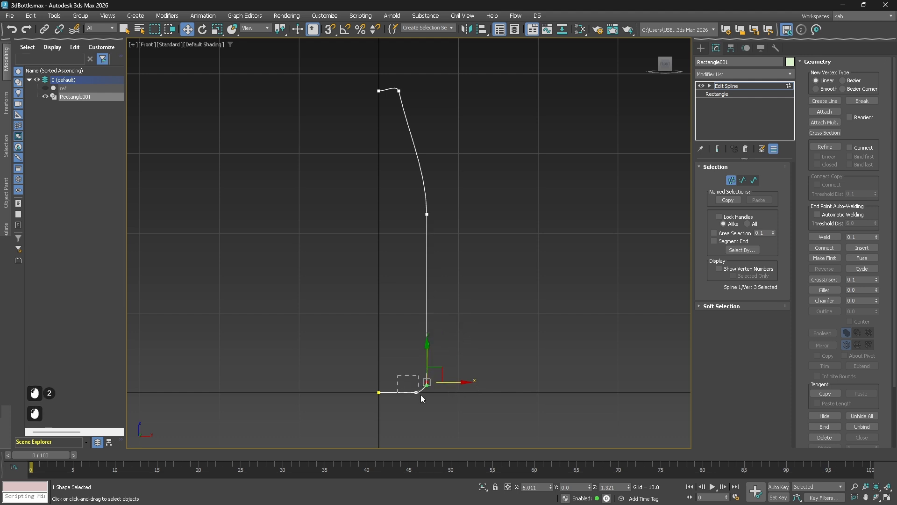
click(457, 394)
click(416, 392)
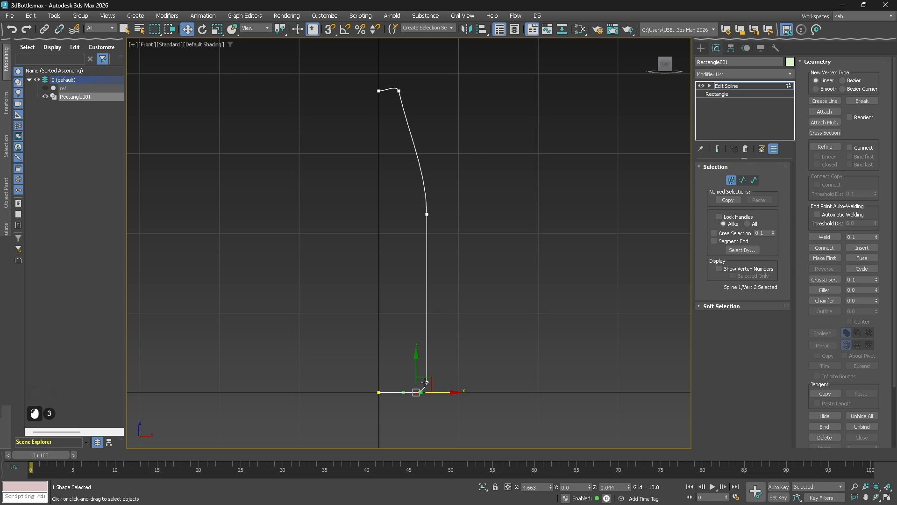
- Try to reshape the top edge and neck by moving the Bezier handles of the top outer vertex
drag(370, 77, 411, 101)
scroll(419, 89, up, 3)
middle_drag(419, 89, 503, 225)
scroll(503, 226, up, 2)
scroll(503, 226, up, 1)
middle_drag(458, 258, 548, 174)
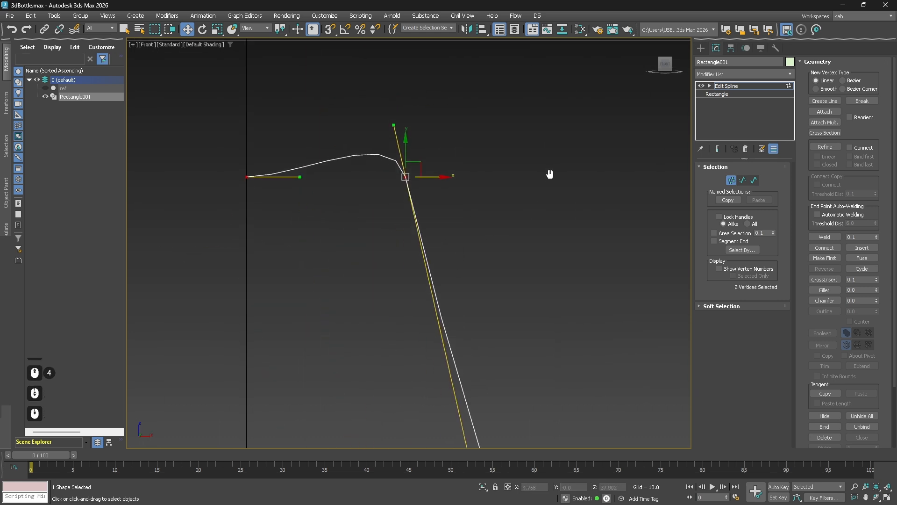
drag(395, 154, 430, 201)
middle_drag(484, 415, 471, 217)
scroll(468, 351, down, 3)
drag(460, 364, 361, 327)
key(ctrl+z)
key(ctrl+z)
key(ctrl+z)
- Convert the top outer vertex of the profile to Bezier Corner
click(393, 153)
click(422, 191)
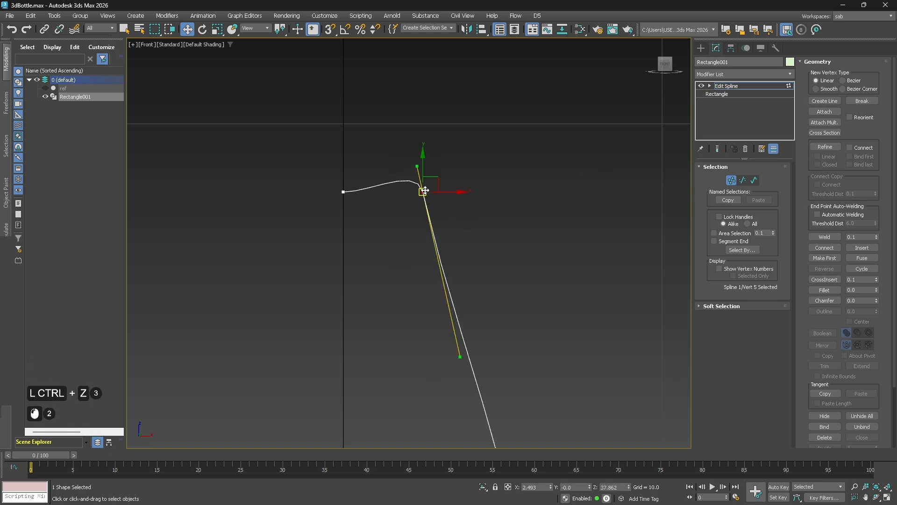
right_click(423, 191)
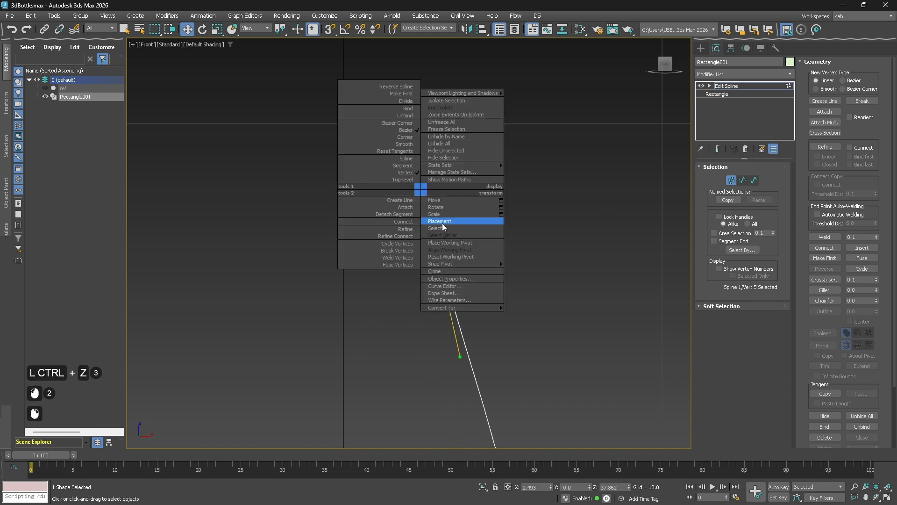
click(413, 122)
click(514, 140)
- Level the profile's top edge by moving the top outer vertex's upper Bezier handle horizontally toward the centre line
click(423, 191)
drag(417, 166, 461, 165)
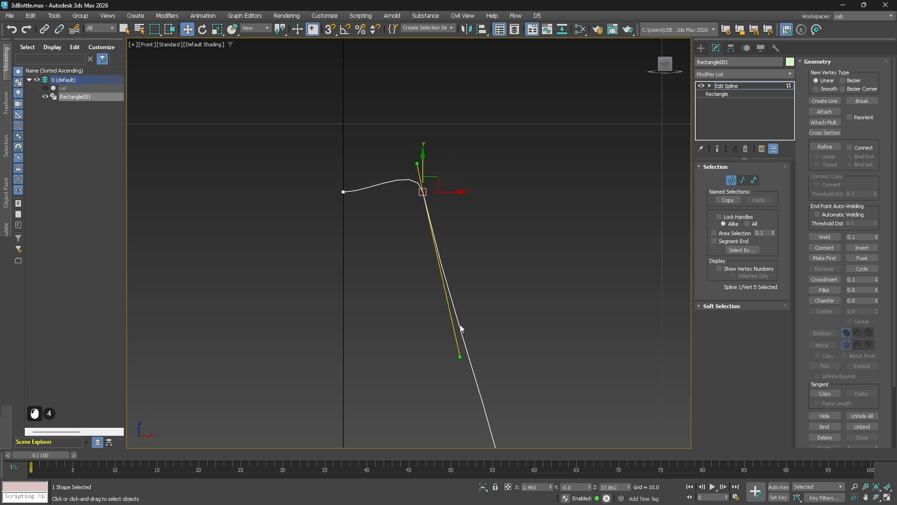
key(ctrl+z)
drag(416, 166, 392, 191)
click(422, 161)
middle_drag(473, 312, 455, 222)
scroll(455, 222, down, 3)
middle_drag(470, 296, 416, 236)
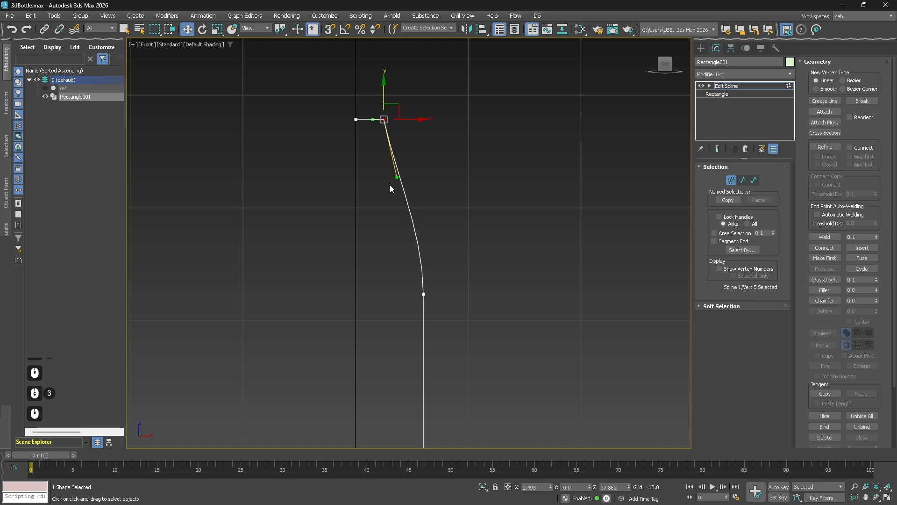
middle_drag(437, 291, 430, 228)
- Show the ref plane and fit the neck curve to the bottle by lengthening the top outer vertex's lower handle and moving the vertex to about X 2.6
click(46, 89)
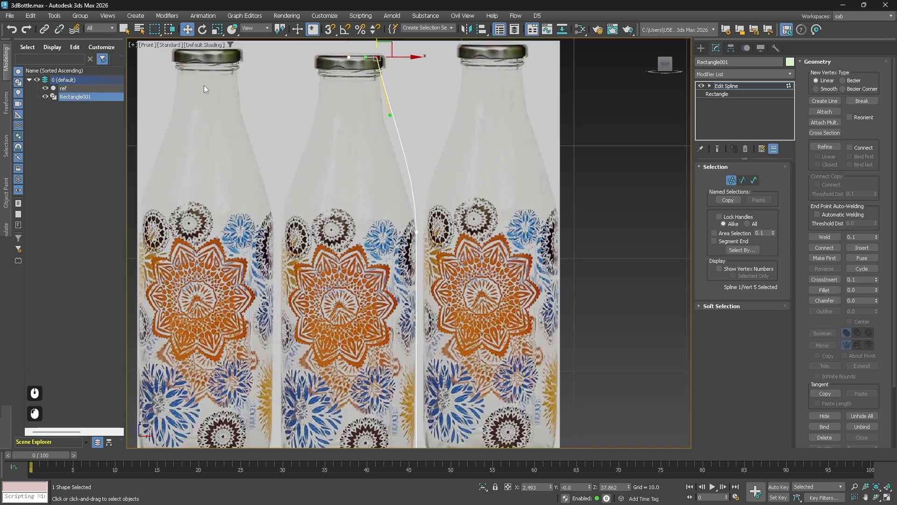
middle_drag(410, 109, 461, 206)
scroll(460, 205, up, 2)
click(437, 192)
drag(407, 121, 427, 146)
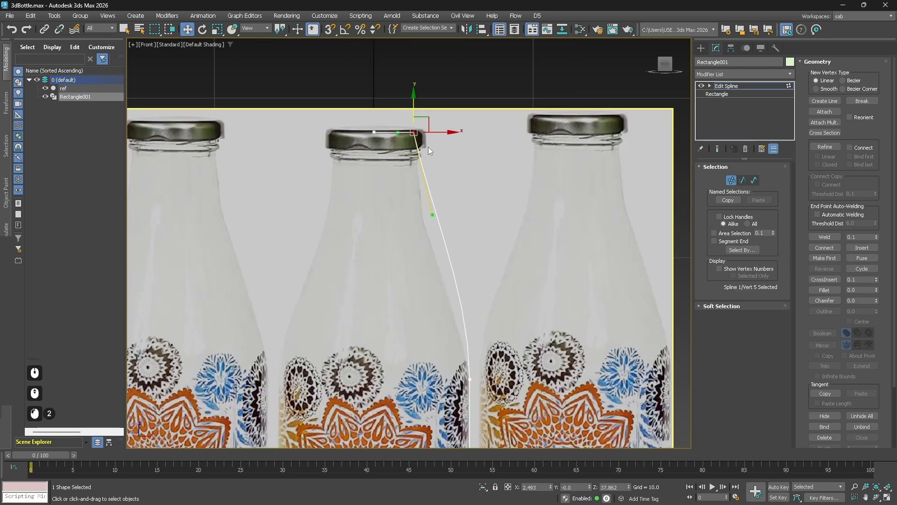
click(434, 134)
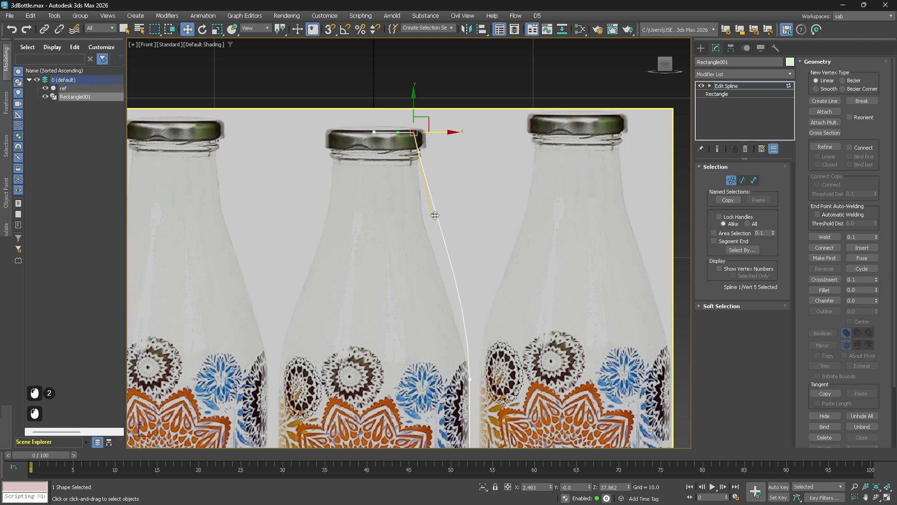
drag(432, 211, 433, 251)
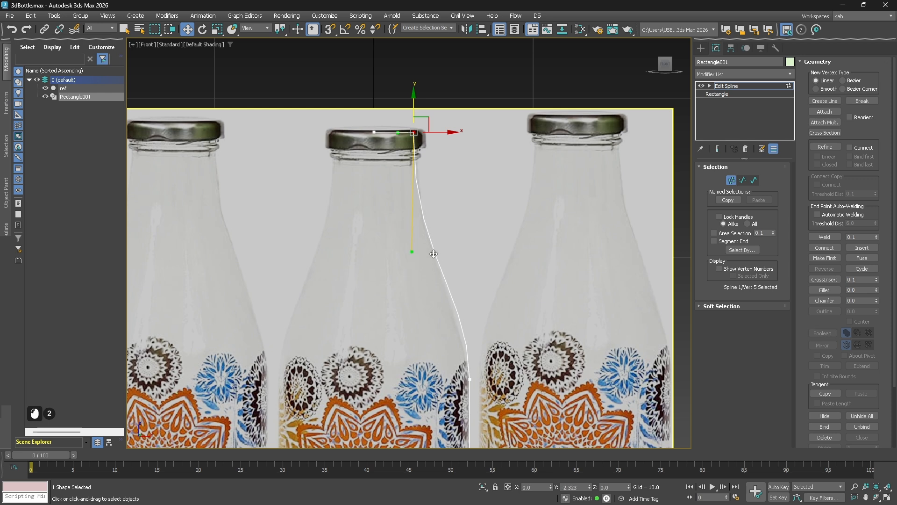
drag(439, 132, 441, 132)
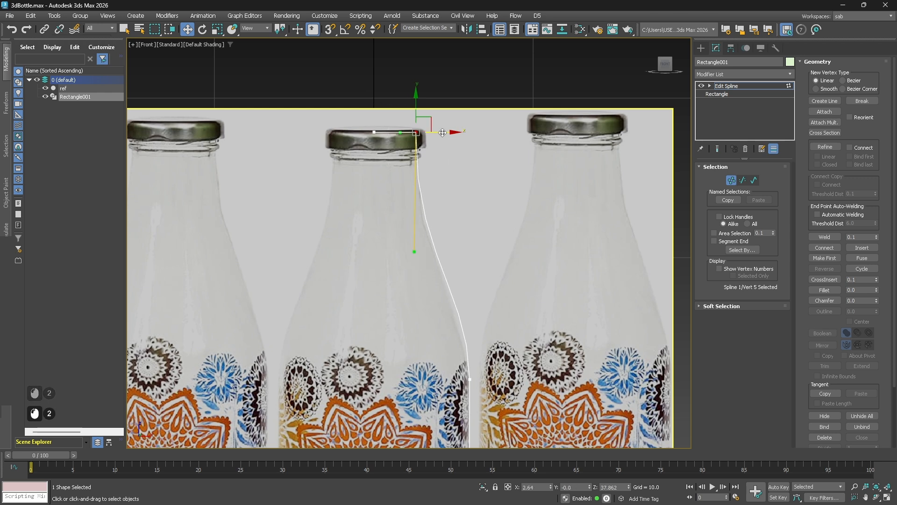
mouse_move(414, 252)
mouse_down()
mouse_move(437, 205)
mouse_move(422, 236)
mouse_move(446, 236)
mouse_move(458, 256)
mouse_move(406, 282)
mouse_move(423, 273)
mouse_move(415, 262)
mouse_up()
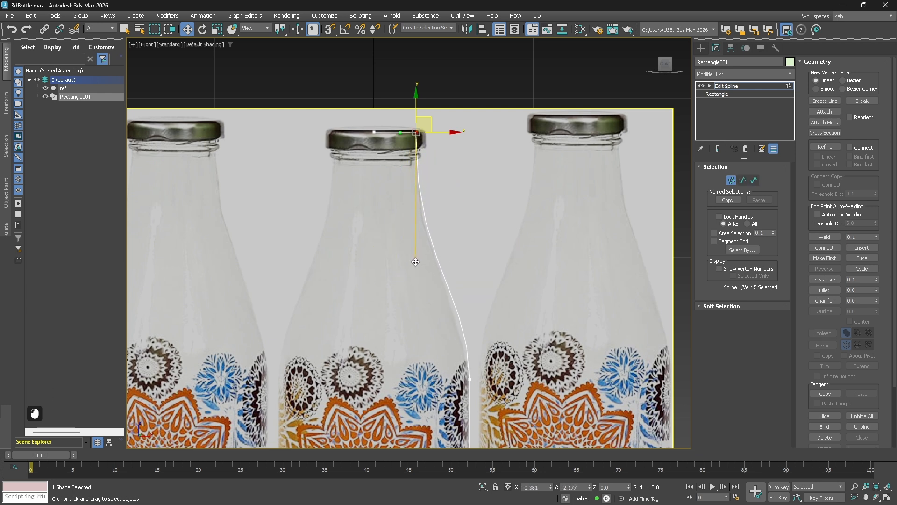
- Hide the ref plane, rename the profile spline as BottleShape and leave vertex editing
click(45, 88)
click(514, 202)
click(77, 97)
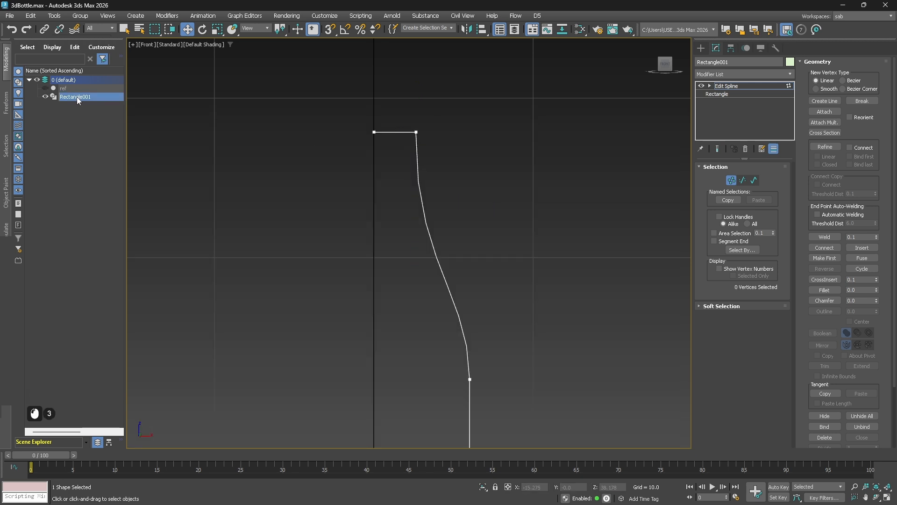
click(722, 62)
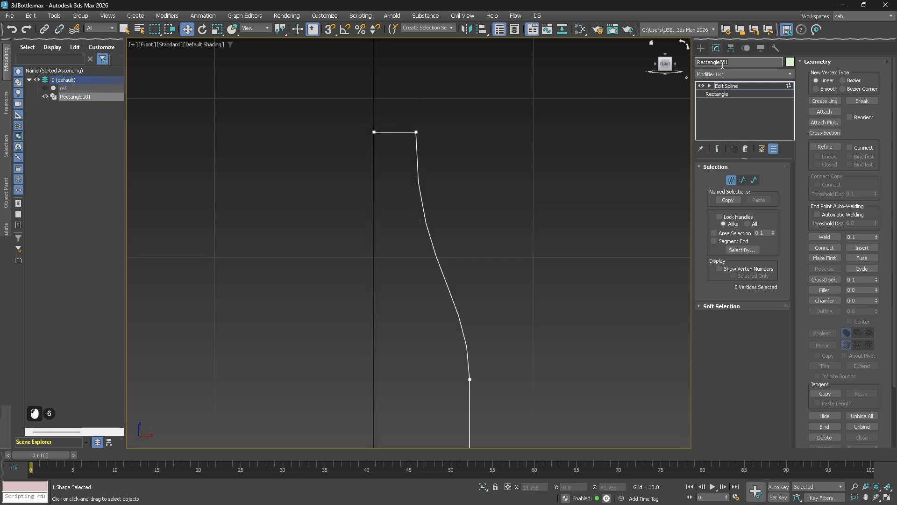
text(BottleShape)
key(Return)
click(732, 180)
- Apply a Lathe modifier to BottleShape to revolve the profile into a full bottle
scroll(431, 321, down, 1)
middle_drag(430, 320, 399, 198)
scroll(399, 198, up, 1)
scroll(399, 198, down, 2)
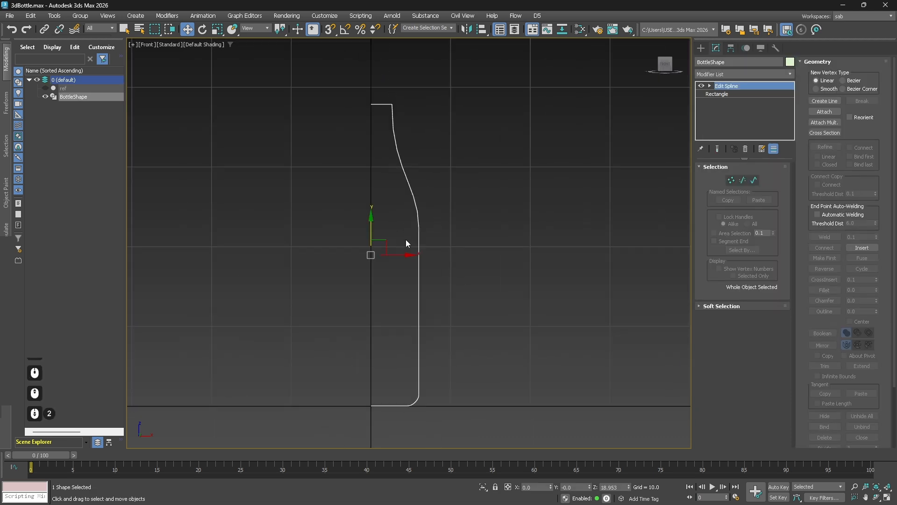
click(710, 74)
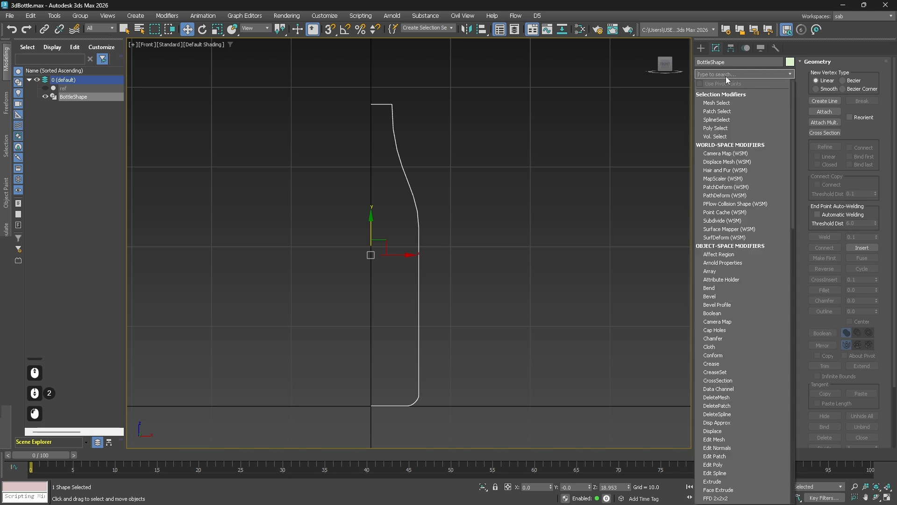
text(lat)
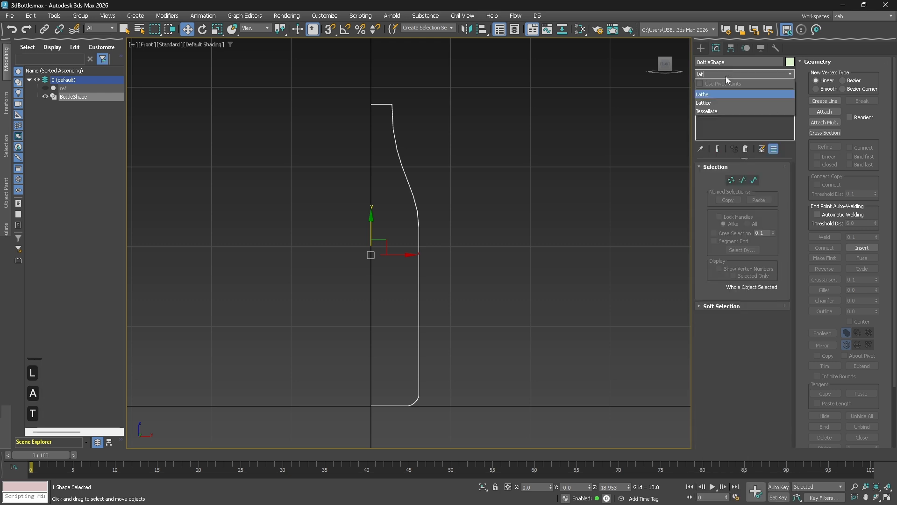
click(709, 97)
middle_drag(403, 267, 407, 238)
middle_drag(386, 283, 380, 302)
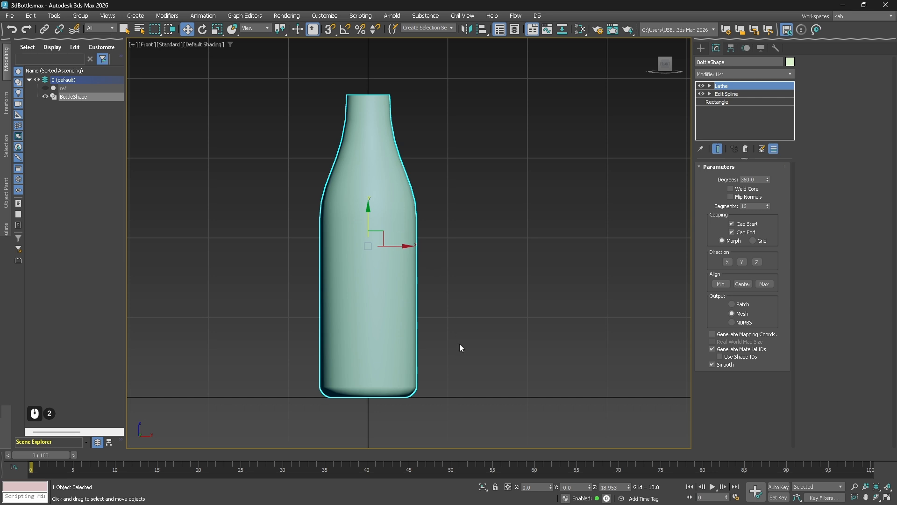
- Examine the lathed bottle in perspective, and its neck and shoulder segments in the front view with edged faces
key(p)
middle_drag(460, 195, 464, 301)
scroll(444, 262, up, 4)
middle_drag(415, 218, 444, 140)
alt+middle_drag(444, 141, 461, 227)
scroll(480, 269, down, 3)
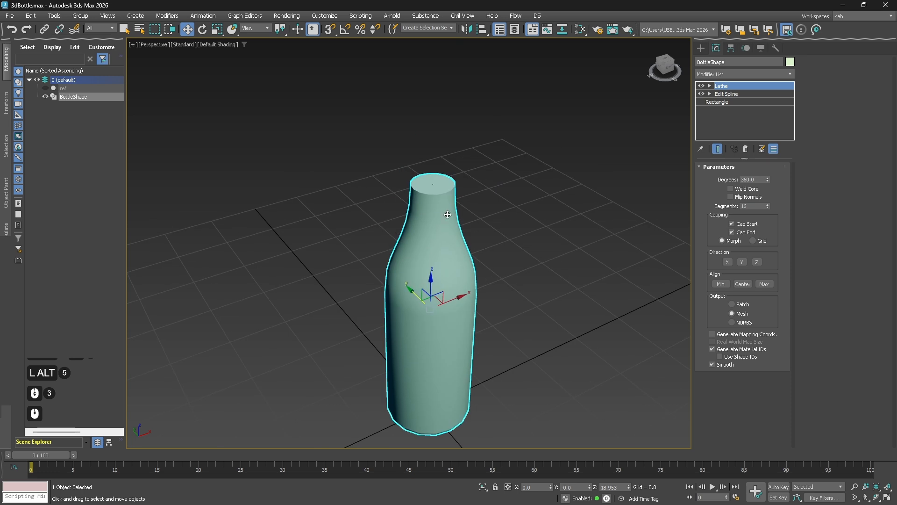
key(f)
scroll(340, 78, up, 4)
key(F4)
middle_drag(359, 89, 402, 140)
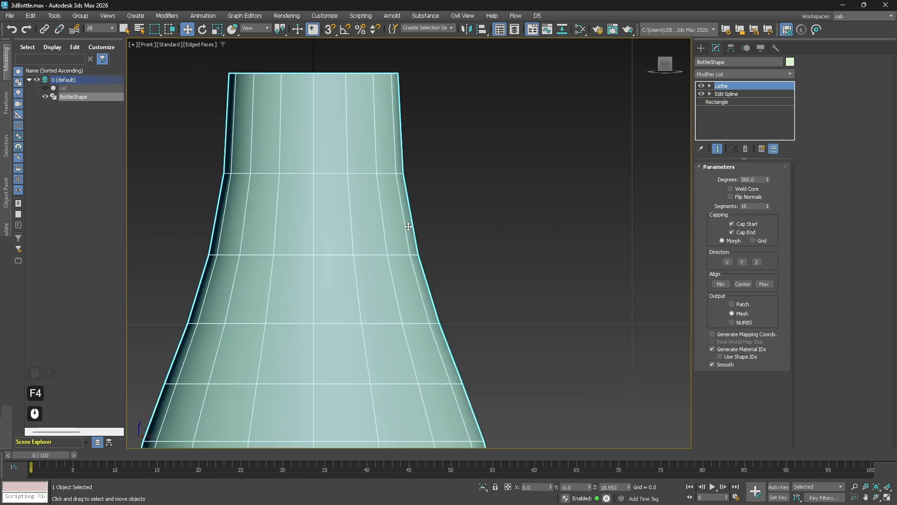
scroll(403, 170, down, 3)
key(F4)
key(F4)
scroll(401, 315, down, 1)
middle_drag(400, 313, 396, 227)
scroll(388, 109, up, 5)
click(500, 220)
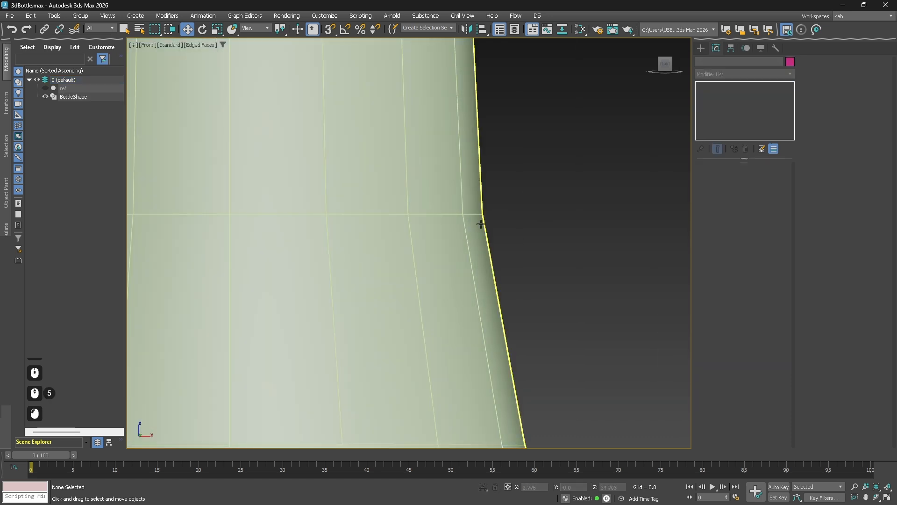
scroll(468, 232, down, 5)
middle_drag(500, 321, 472, 184)
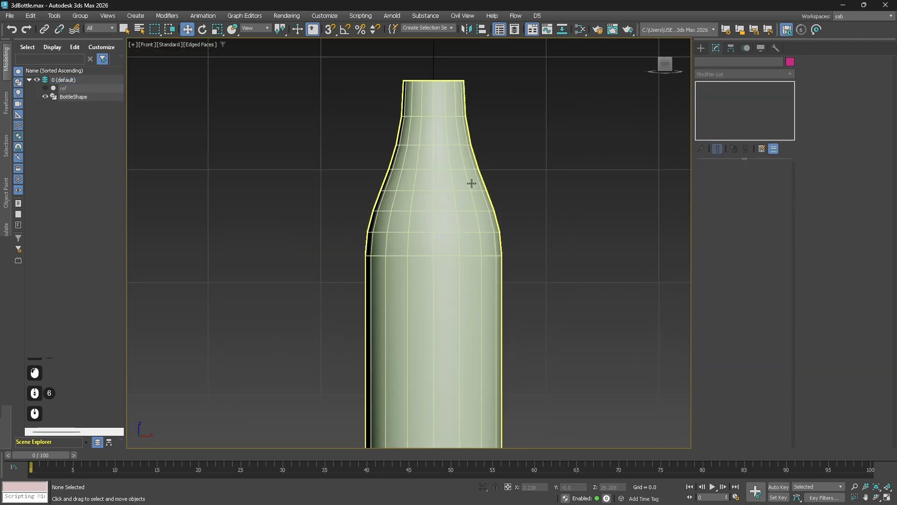
- Select the bottle and inspect its neck segmentation in the front view, comparing shaded and wireframe display
click(472, 184)
key(F4)
scroll(514, 259, down, 3)
middle_drag(493, 266, 459, 249)
scroll(433, 190, up, 4)
middle_drag(433, 190, 428, 275)
scroll(452, 203, up, 2)
key(F3)
key(F3)
key(F3)
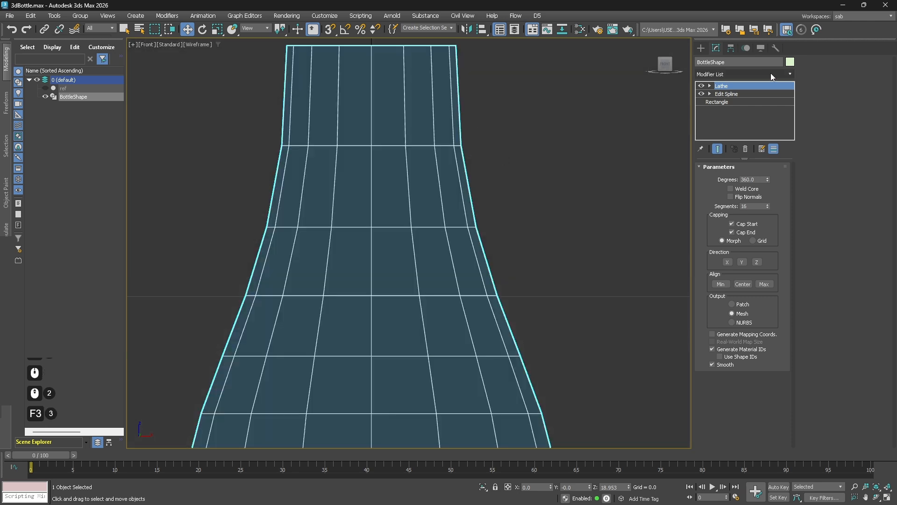
key(F3)
key(F3)
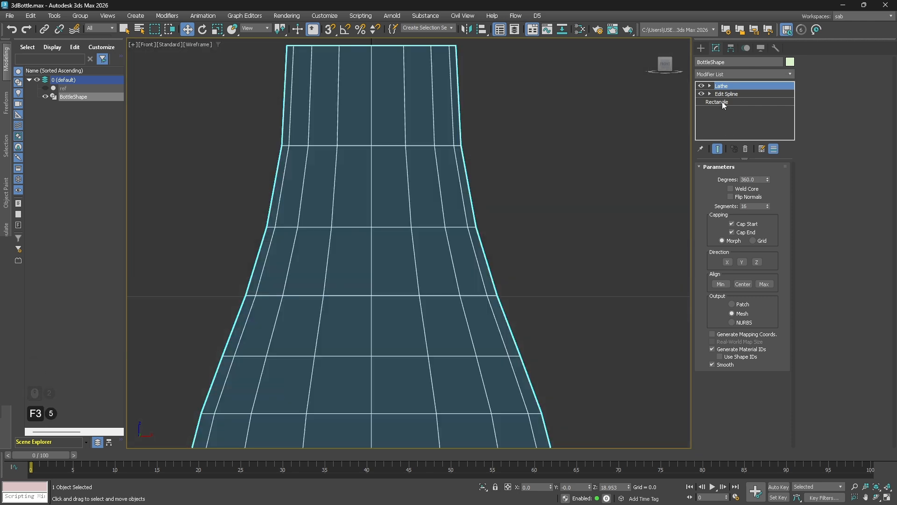
key(F3)
- Go to the base Rectangle level of BottleShape and compare the shape with the end result hidden and shown
click(723, 102)
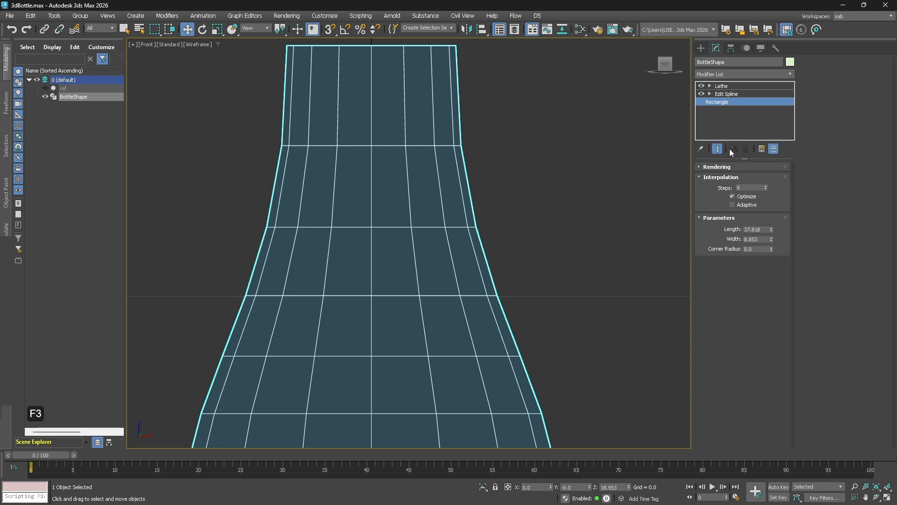
click(716, 155)
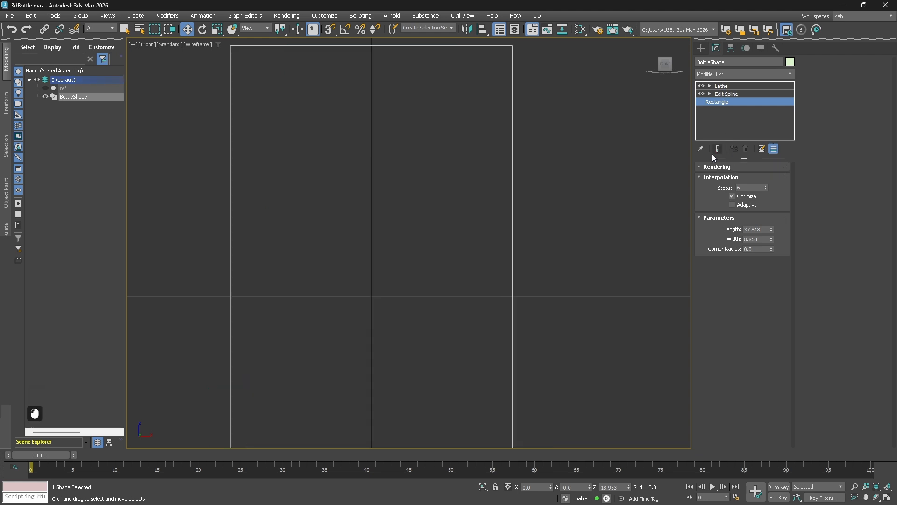
click(737, 87)
click(727, 94)
click(726, 100)
scroll(441, 284, down, 3)
middle_drag(446, 292, 447, 246)
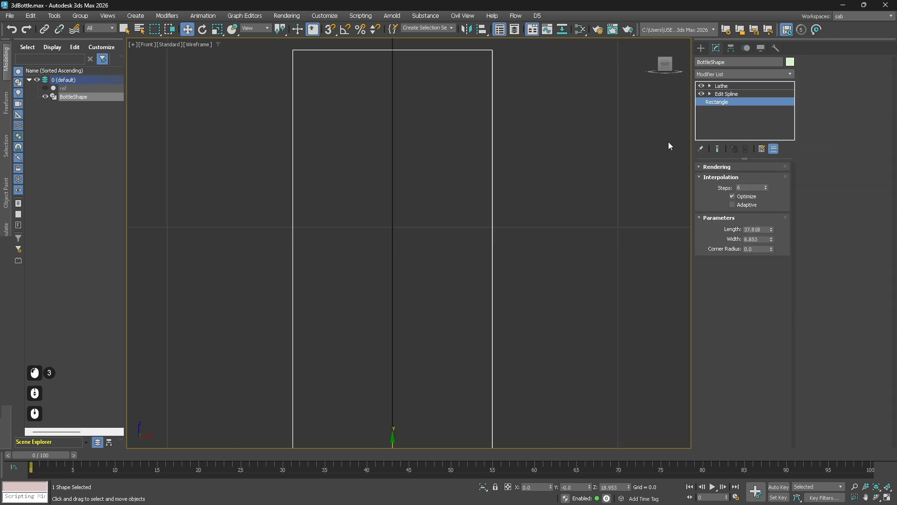
click(719, 148)
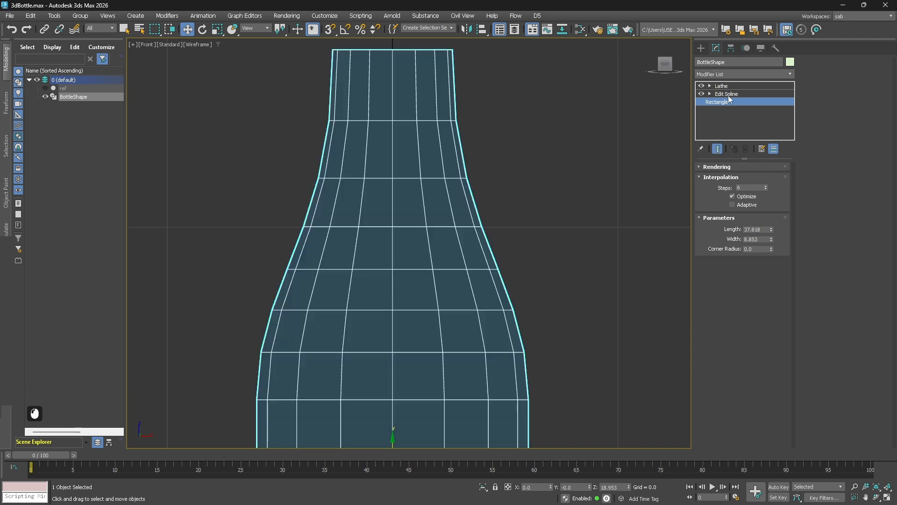
- Turn on Adaptive interpolation for the base Rectangle, toggling it to compare the smoothness of the neck curve
click(732, 205)
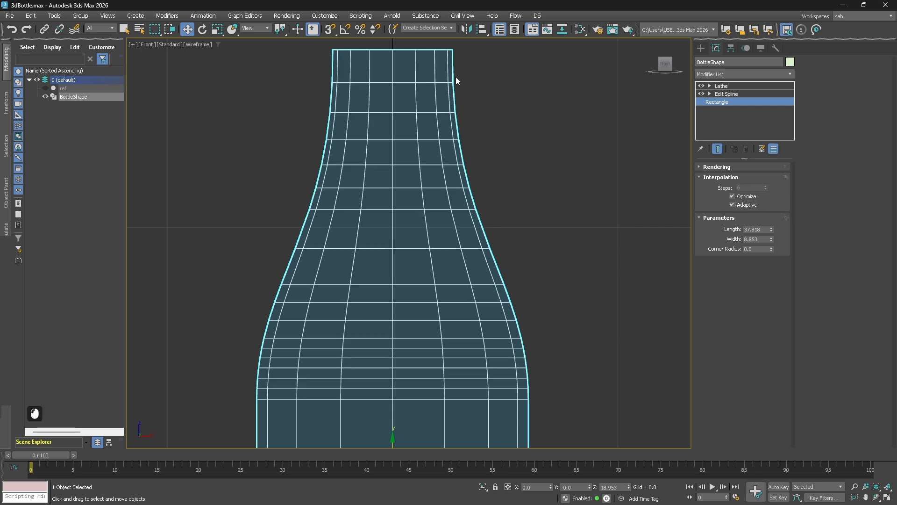
click(742, 204)
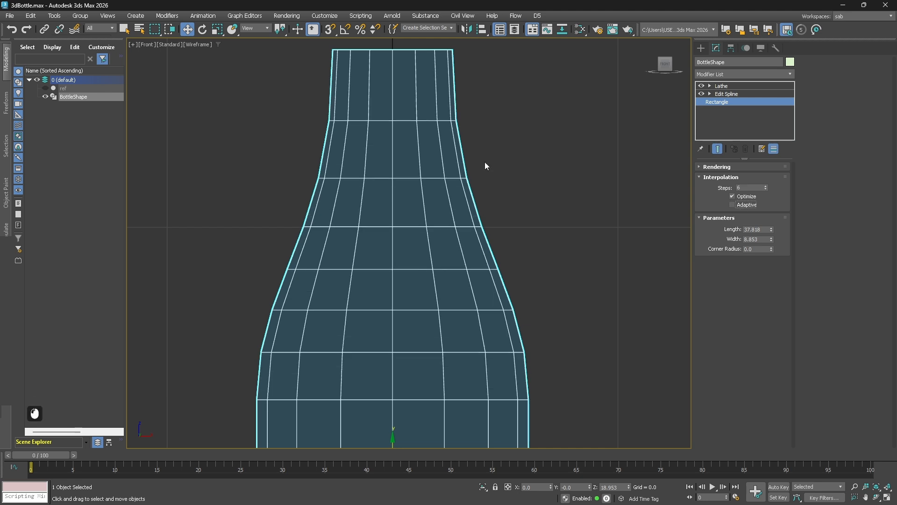
click(732, 205)
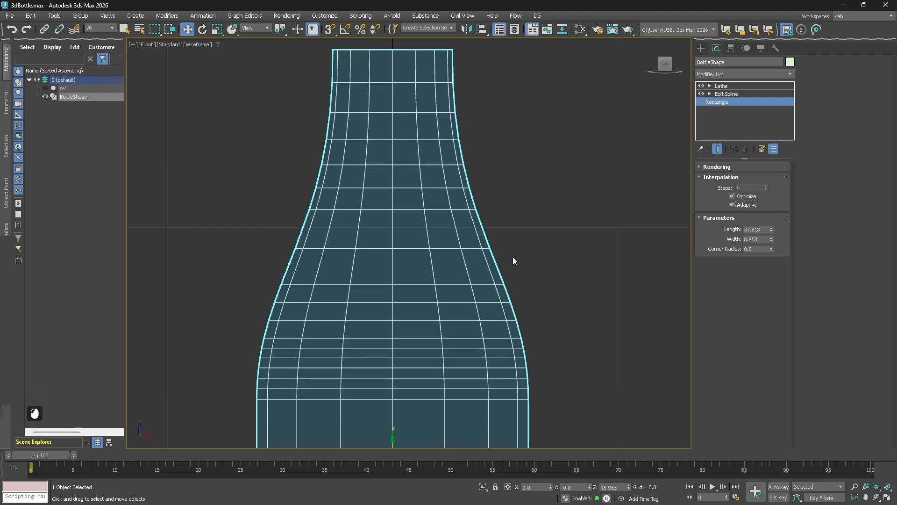
scroll(431, 220, up, 3)
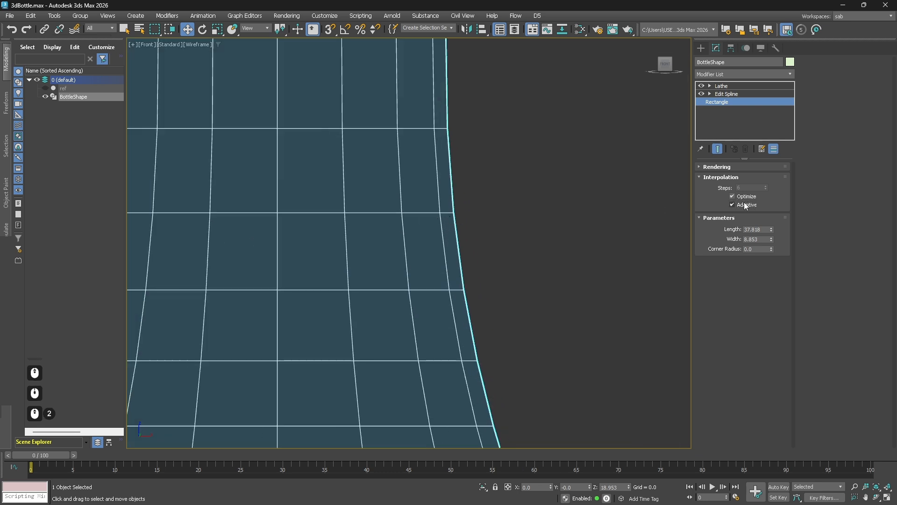
click(732, 204)
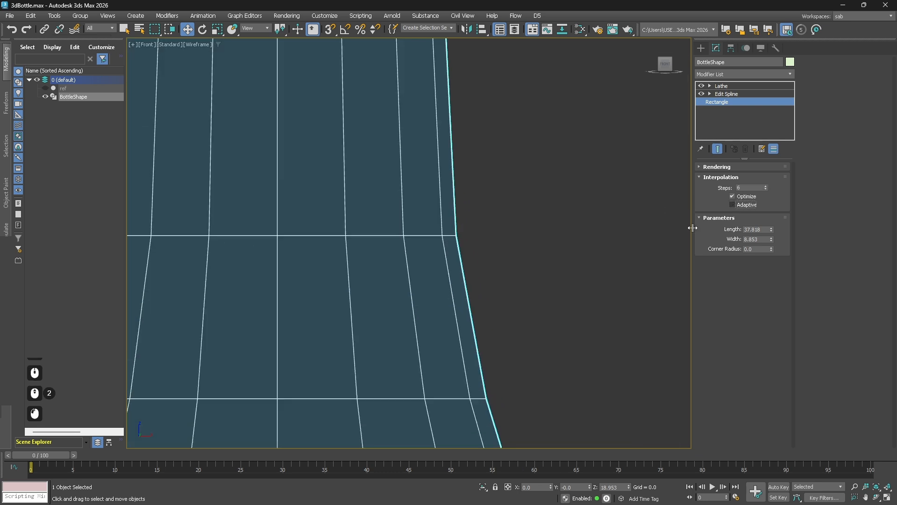
click(732, 204)
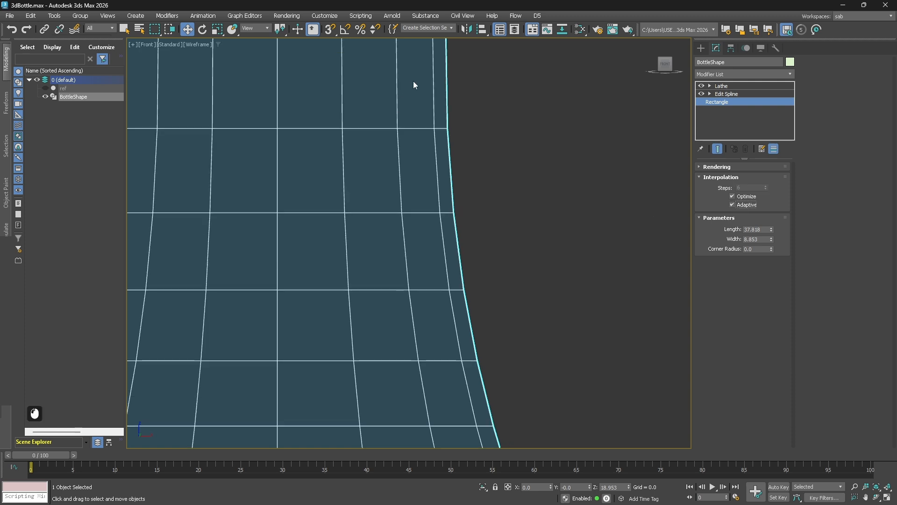
scroll(467, 304, down, 3)
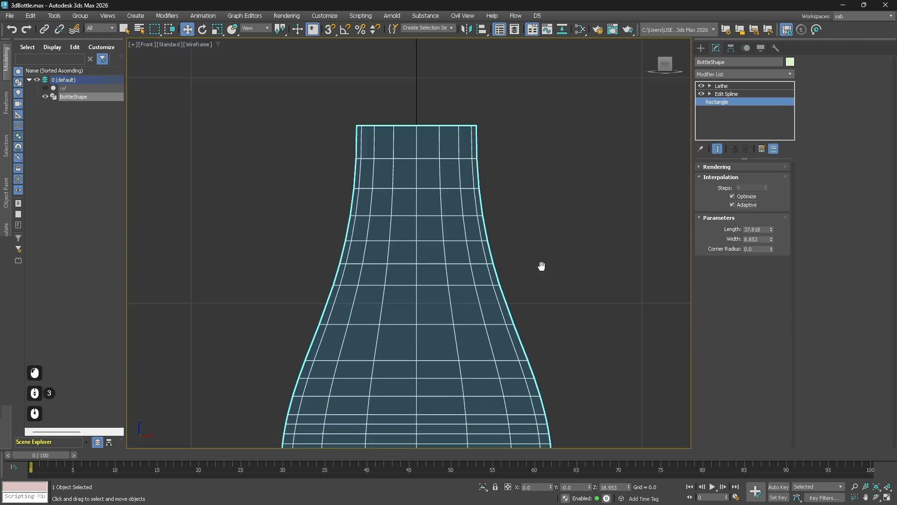
- Turn on Weld Core for the Lathe modifier, checking the top cap's centre in perspective with edged faces
click(744, 87)
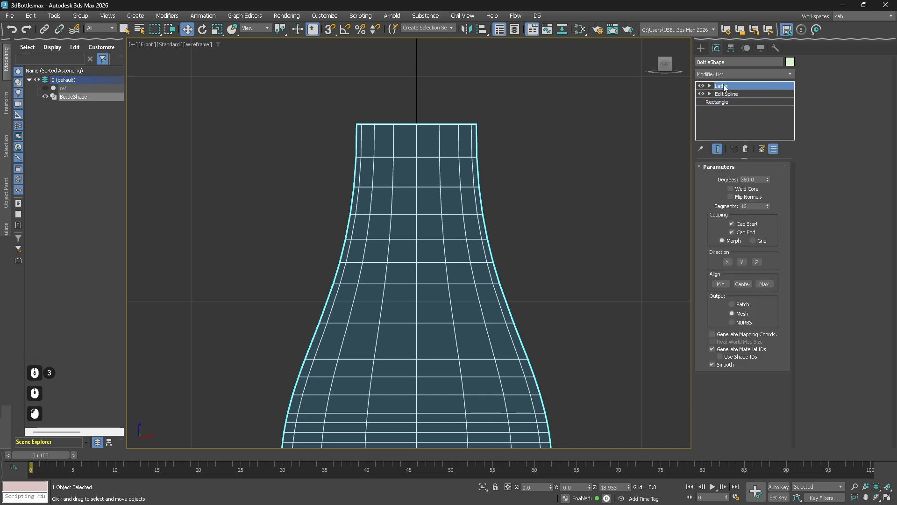
scroll(514, 213, down, 4)
key(p)
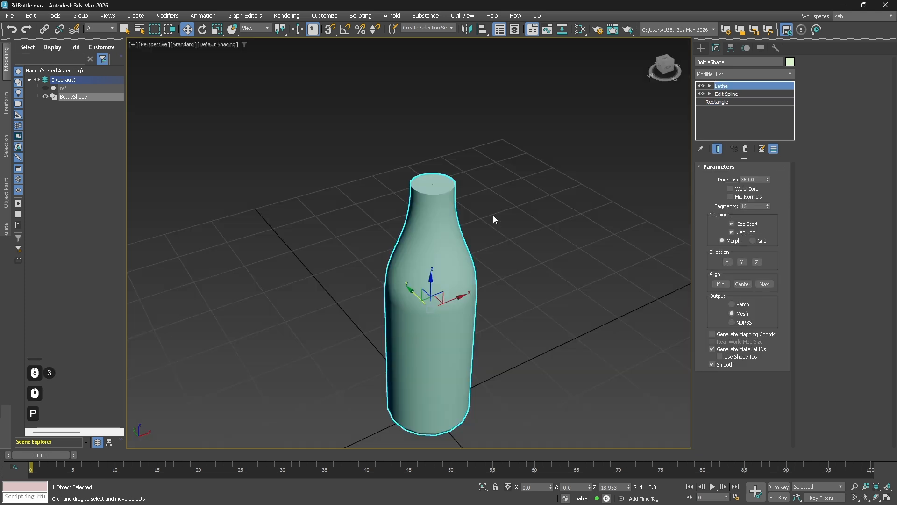
scroll(464, 238, up, 2)
key(F4)
key(F4)
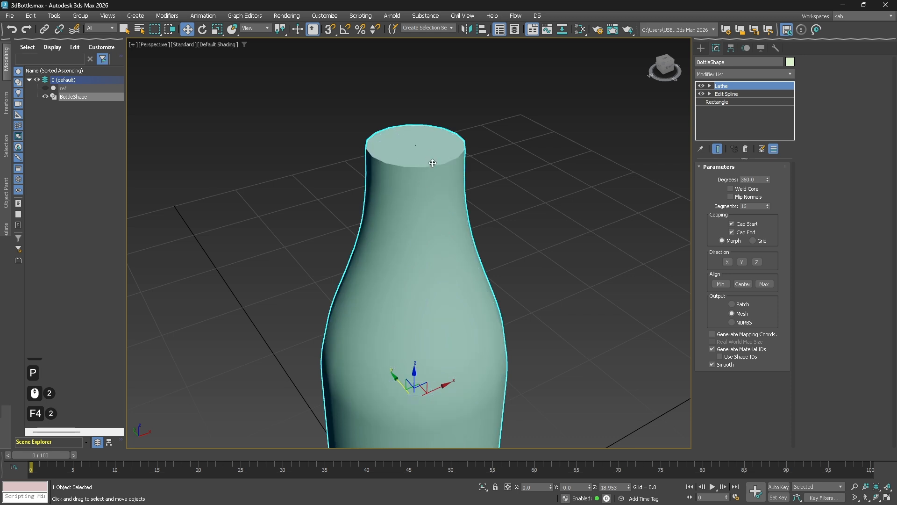
key(F4)
scroll(462, 140, up, 3)
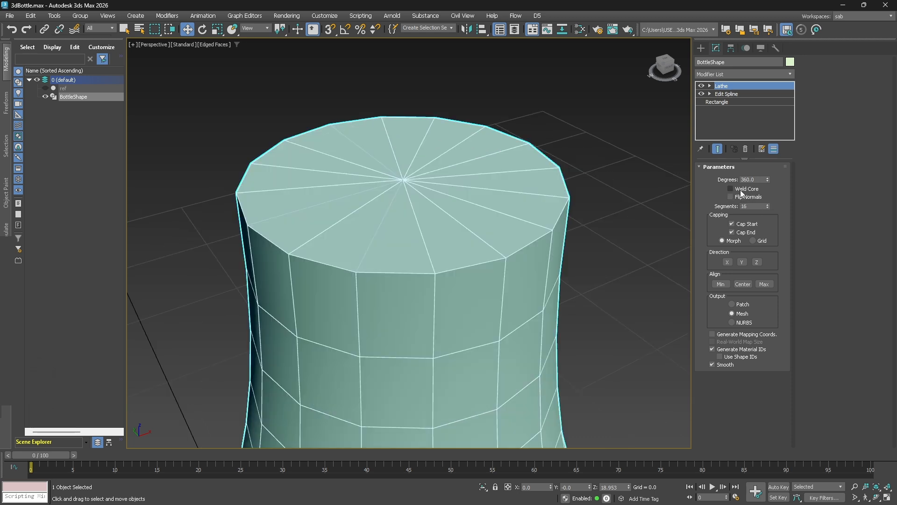
click(730, 189)
scroll(409, 177, up, 3)
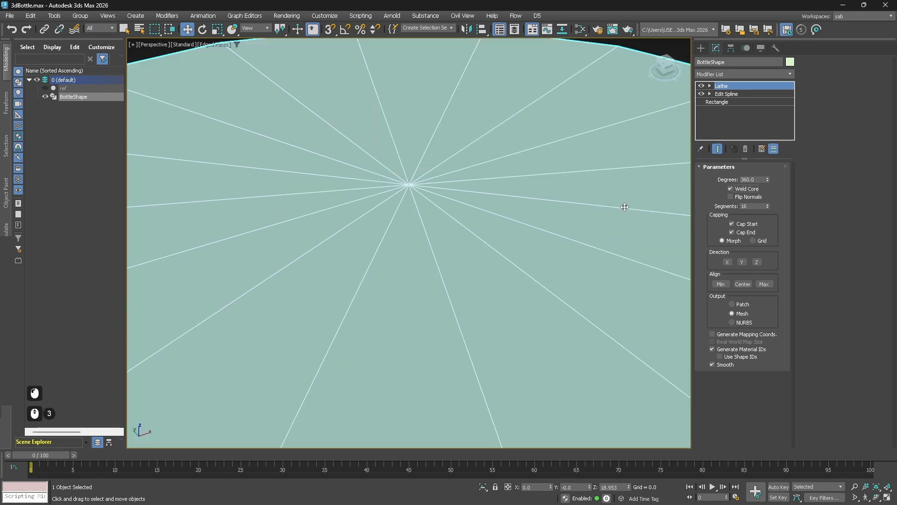
click(737, 190)
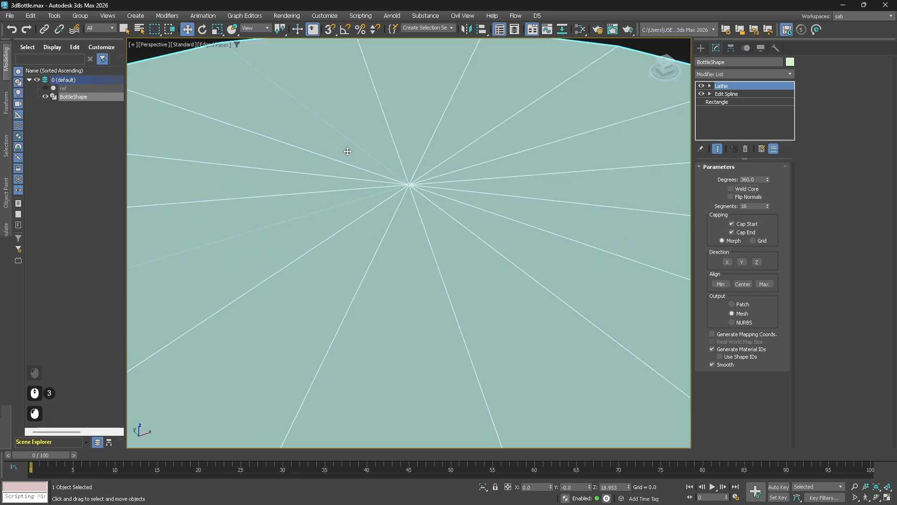
click(731, 189)
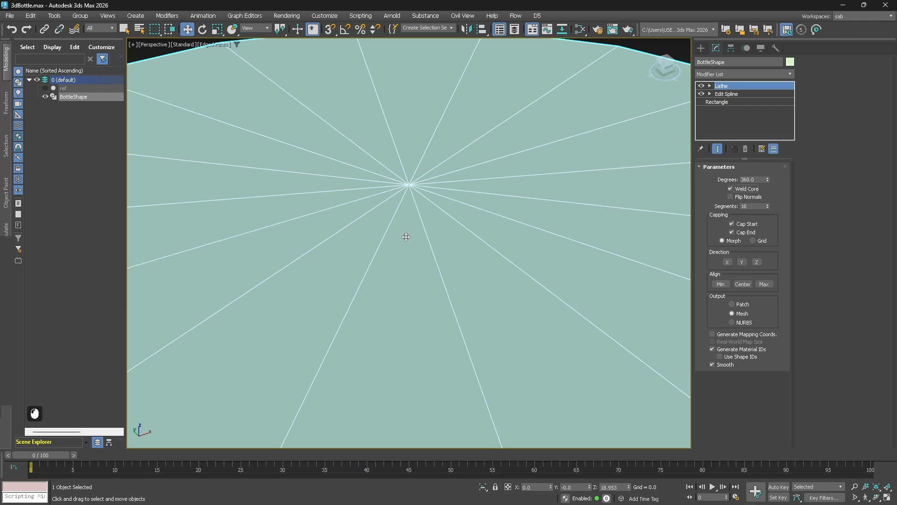
- Add an Edit Poly modifier above the Lathe on BottleShape
scroll(406, 236, down, 3)
click(724, 74)
text(ed)
key(Down)
key(Down)
key(Down)
key(Down)
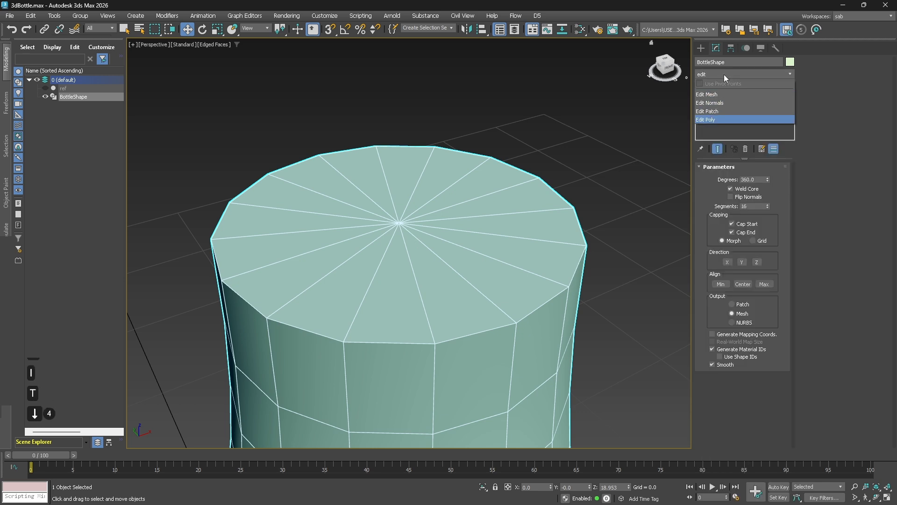
key(Return)
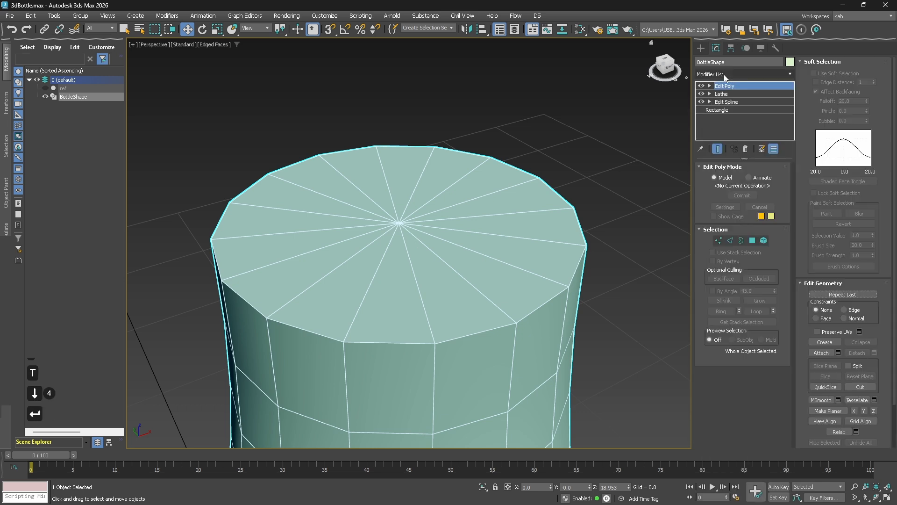
- Enter vertex editing and select the top cap's centre vertex, undoing a trial move of it
click(719, 242)
click(399, 227)
drag(401, 206, 372, 237)
key(ctrl+z)
key(F3)
click(419, 245)
key(F3)
click(401, 224)
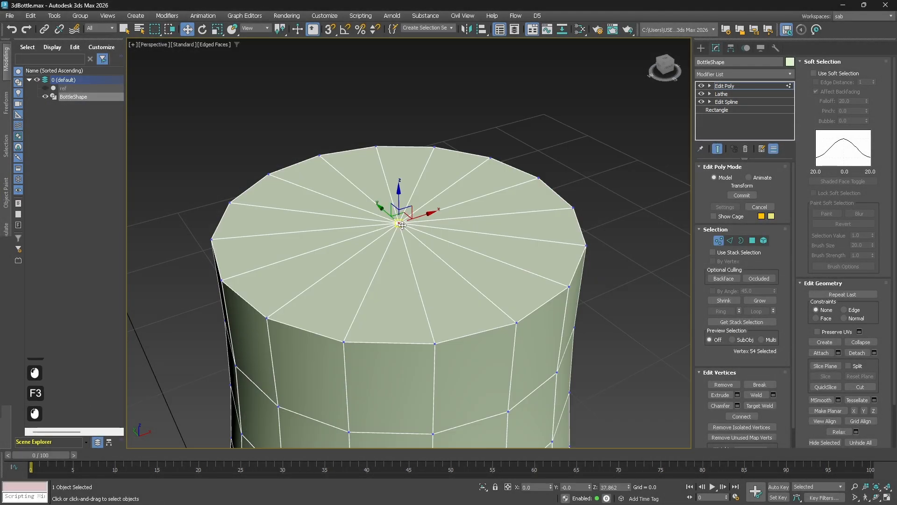
- Examine the top cap's centre vertex and its surrounding edges from several angles in wireframe and shaded display
key(F3)
key(F3)
key(F3)
mouse_move(265, 274)
alt+middle_down()
mouse_move(386, 273)
mouse_move(178, 361)
mouse_move(443, 329)
mouse_move(446, 266)
alt+middle_up()
click(415, 242)
drag(372, 184, 369, 170)
mouse_move(427, 260)
alt+middle_down()
mouse_move(412, 225)
mouse_move(455, 217)
mouse_move(371, 225)
alt+middle_up()
key(F3)
alt+middle_drag(447, 233, 347, 256)
key(F3)
click(377, 234)
scroll(365, 242, up, 2)
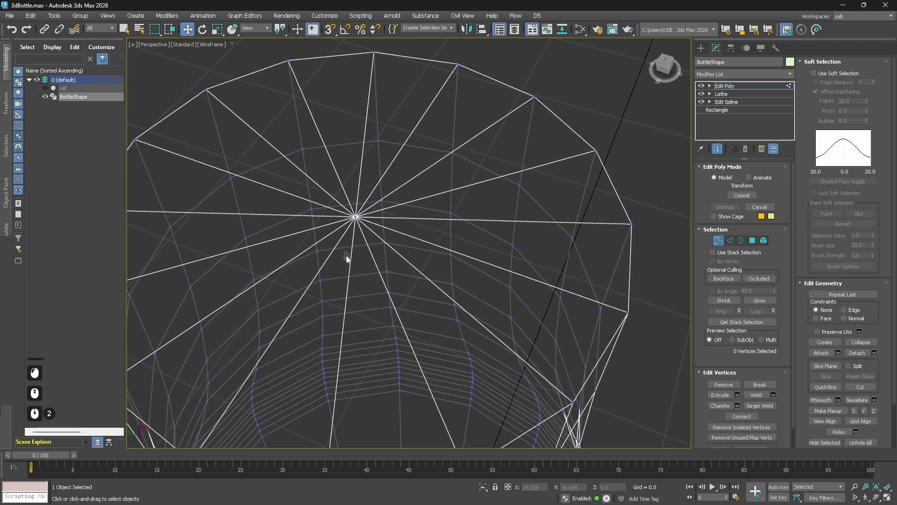
- Delete the top cap's centre vertex to open the bottle's mouth, leave vertex editing and deselect the bottle
click(362, 233)
scroll(367, 235, down, 2)
key(F3)
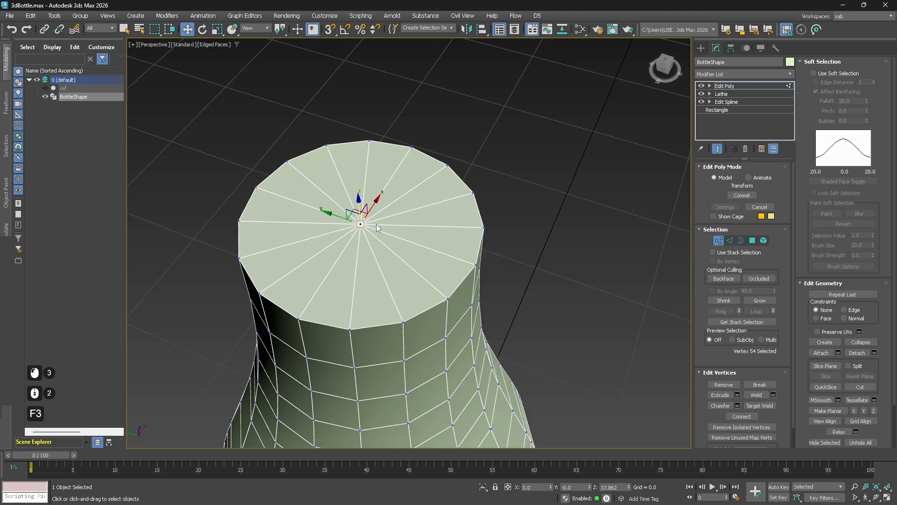
key(Delete)
alt+middle_drag(373, 228, 491, 243)
click(718, 240)
click(603, 290)
- Check the opened neck with and without edged faces and save the scene
key(F4)
mouse_move(436, 370)
alt+middle_down()
mouse_move(441, 187)
mouse_move(463, 246)
mouse_move(444, 318)
alt+middle_up()
scroll(462, 247, up, 4)
key(F4)
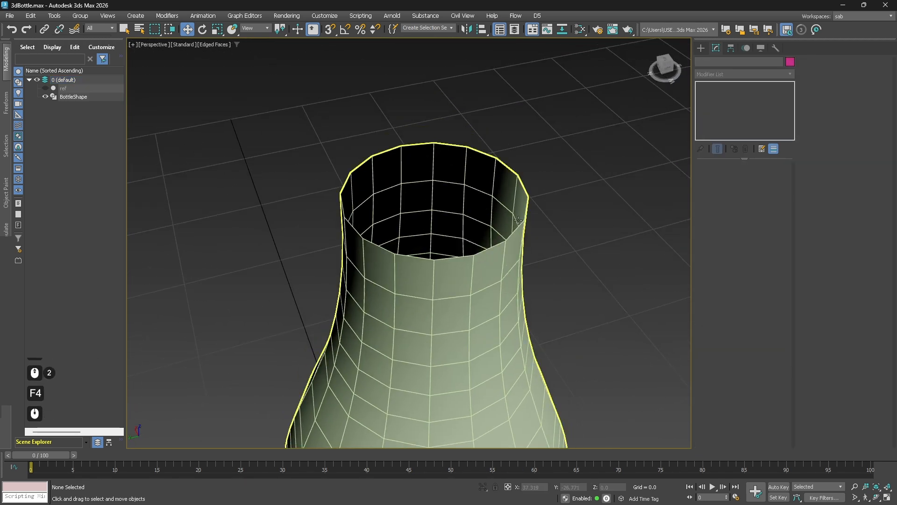
key(ctrl+s)
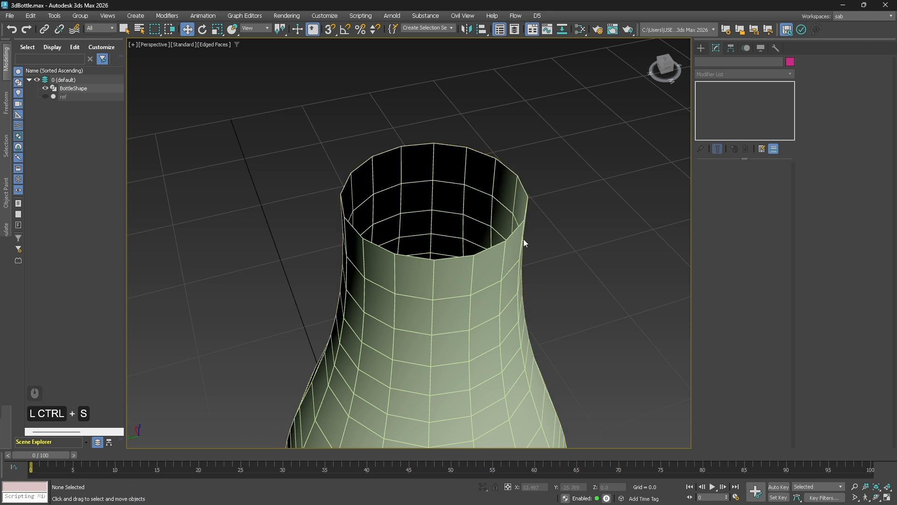
- Add a Shell modifier to BottleShape to give the open bottle wall thickness
click(504, 258)
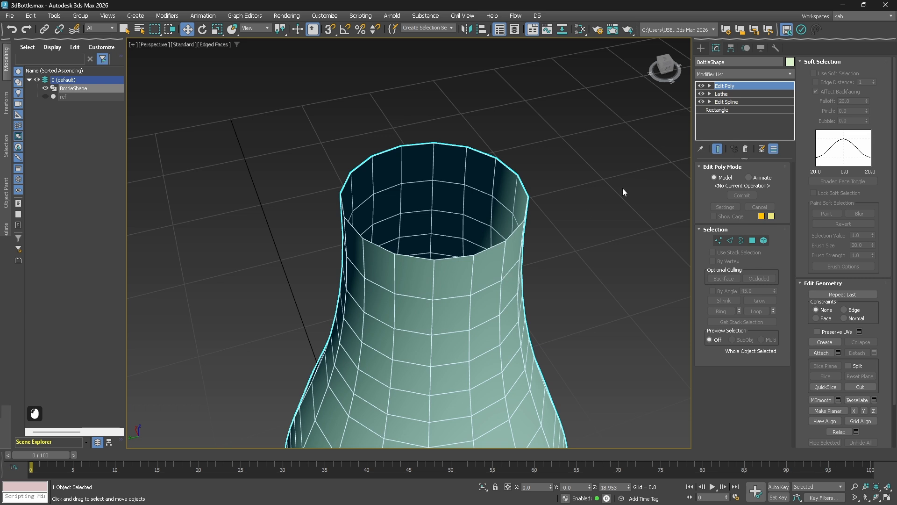
click(730, 73)
text(e)
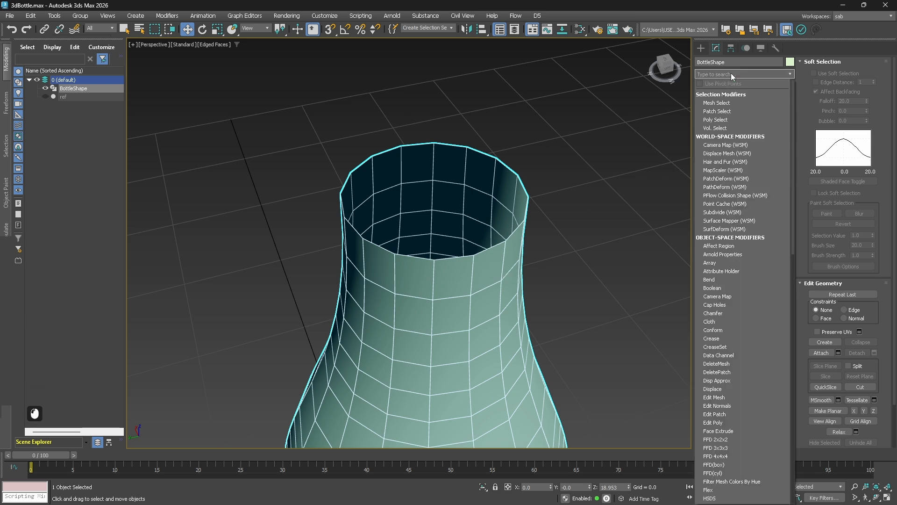
key(BackSpace)
text(she)
key(Return)
- Examine the shelled bottle's wall thickness at the mouth and along the body from several angles
scroll(470, 299, down, 5)
alt+middle_drag(472, 346, 468, 276)
scroll(468, 276, up, 4)
alt+middle_drag(463, 206, 457, 260)
scroll(457, 260, down, 4)
alt+middle_drag(452, 154, 456, 172)
scroll(453, 198, up, 2)
scroll(474, 201, up, 4)
middle_drag(476, 203, 494, 281)
- Set the Shell's outer amount to 0 and its inner amount to 0.4
right_click(773, 191)
drag(774, 180, 768, 156)
mouse_move(654, 159)
alt+middle_down()
mouse_move(634, 166)
mouse_move(646, 111)
mouse_move(647, 153)
alt+middle_up()
drag(775, 178, 775, 190)
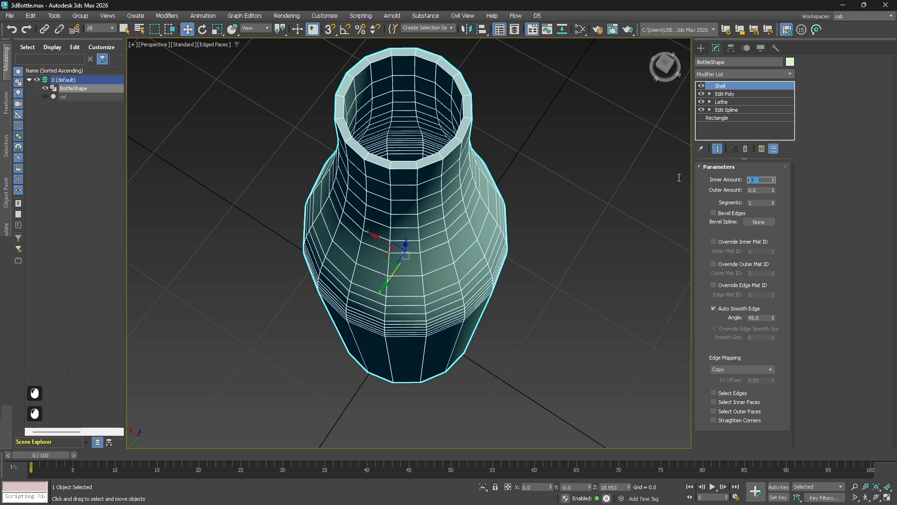
text(.3)
key(KP_Enter)
text(.4)
key(KP_Enter)
- Deselect the bottle and view it as a whole in shaded display without edged faces
click(554, 217)
scroll(533, 260, down, 5)
key(F4)
mouse_move(530, 289)
alt+middle_down()
mouse_move(515, 267)
mouse_move(469, 281)
alt+middle_up()
mouse_move(468, 229)
alt+middle_down()
mouse_move(464, 243)
mouse_move(450, 227)
mouse_move(465, 237)
alt+middle_up()
scroll(466, 230, up, 1)
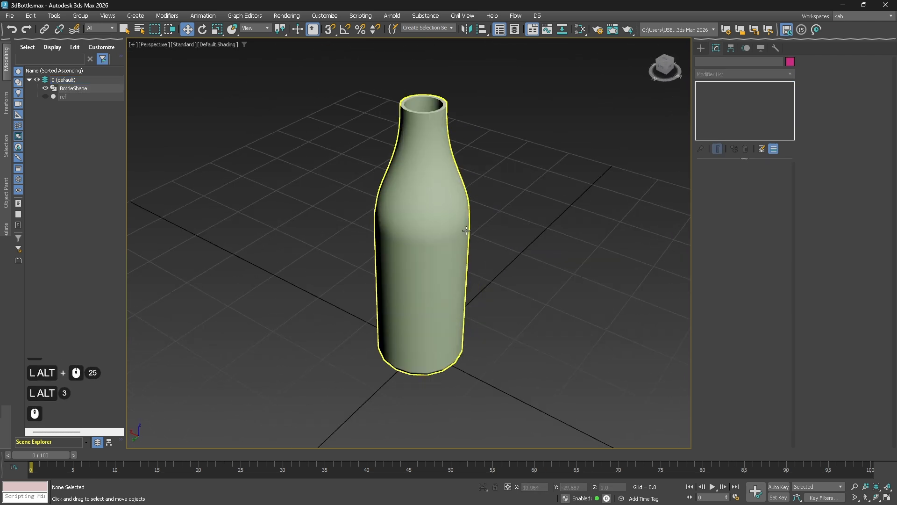
- Show the ref plane together with the bottle in a shaded front view
key(F4)
scroll(441, 135, up, 2)
middle_drag(434, 144, 421, 194)
key(F4)
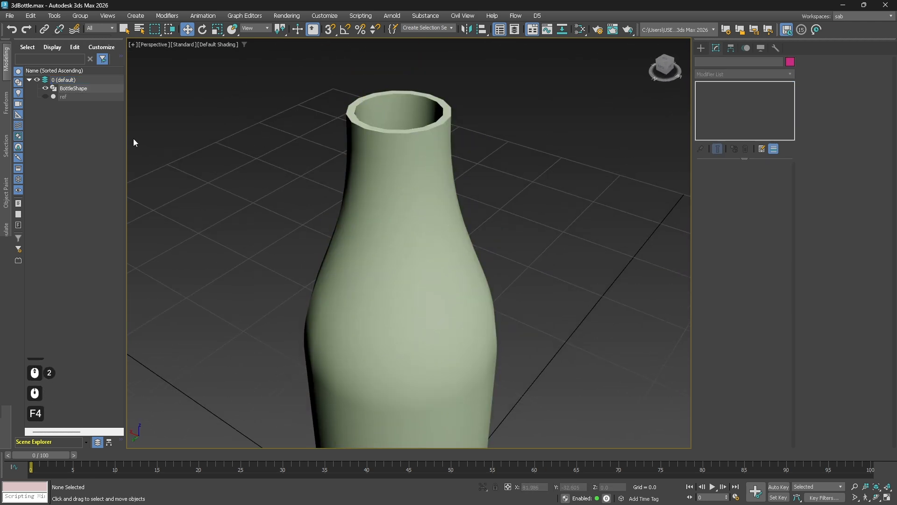
click(45, 97)
alt+middle_drag(290, 220, 369, 171)
mouse_move(429, 184)
alt+middle_down()
mouse_move(407, 196)
mouse_move(435, 189)
alt+middle_up()
key(f)
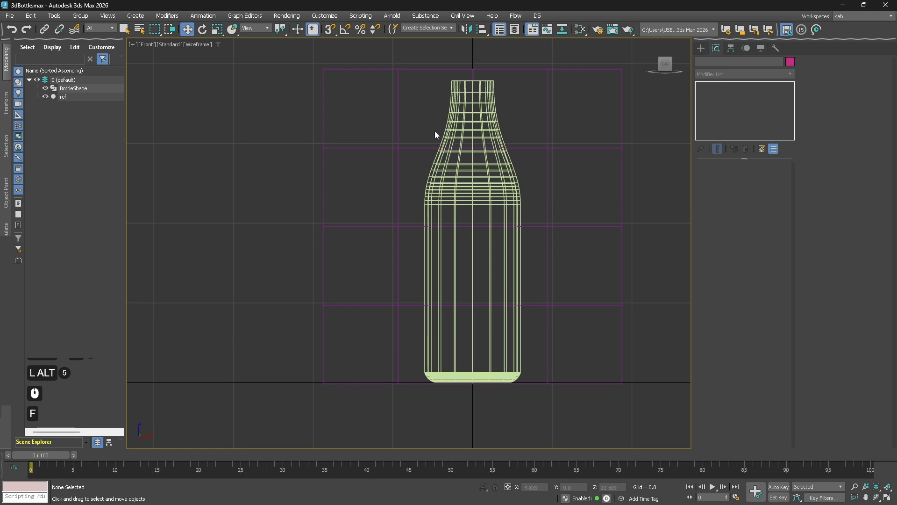
key(F3)
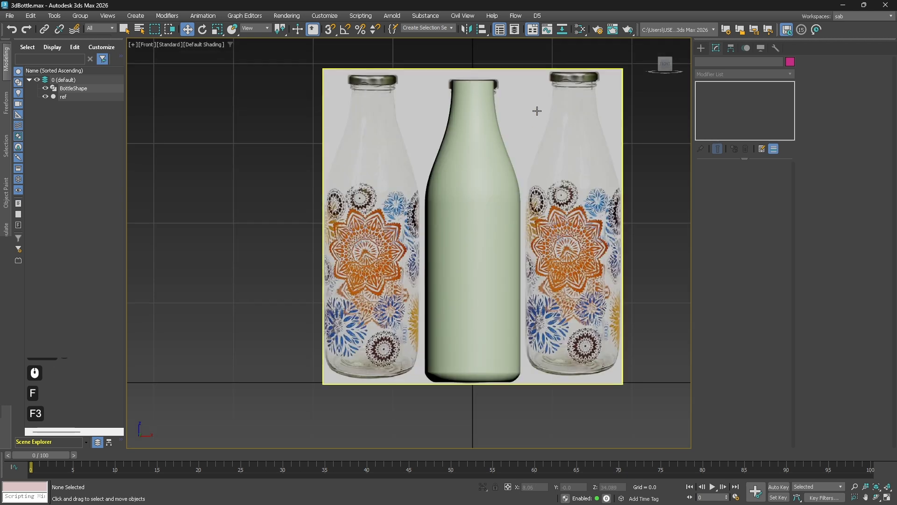
scroll(418, 200, up, 3)
middle_drag(507, 250, 465, 159)
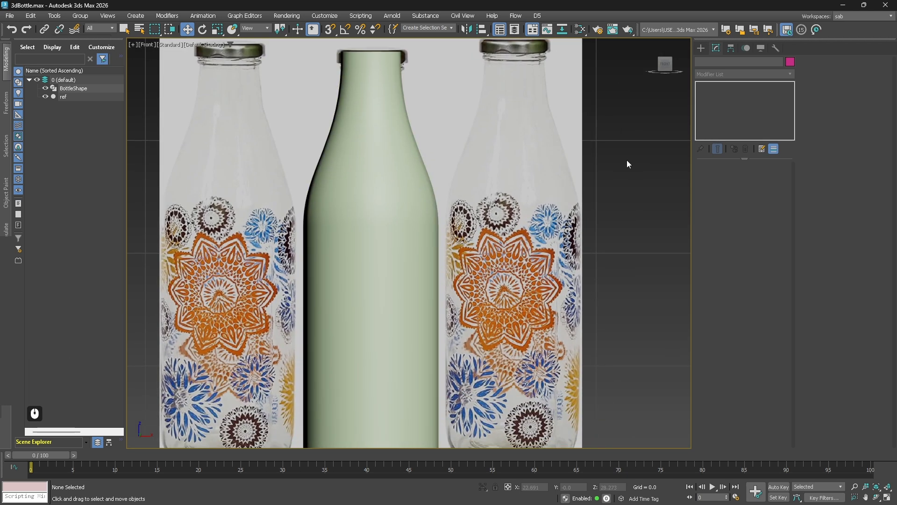
- Make BottleShape see-through and compare its outline with the reference photo behind it
double_click(369, 210)
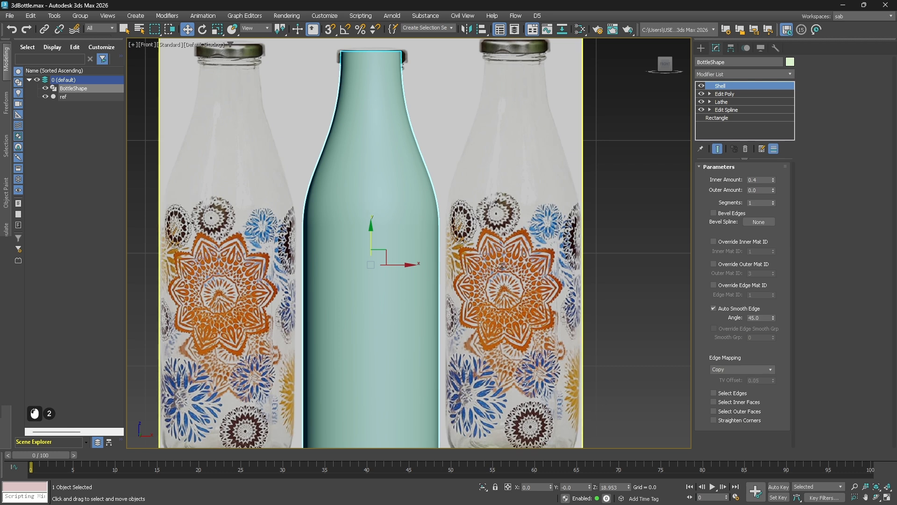
key(alt+x)
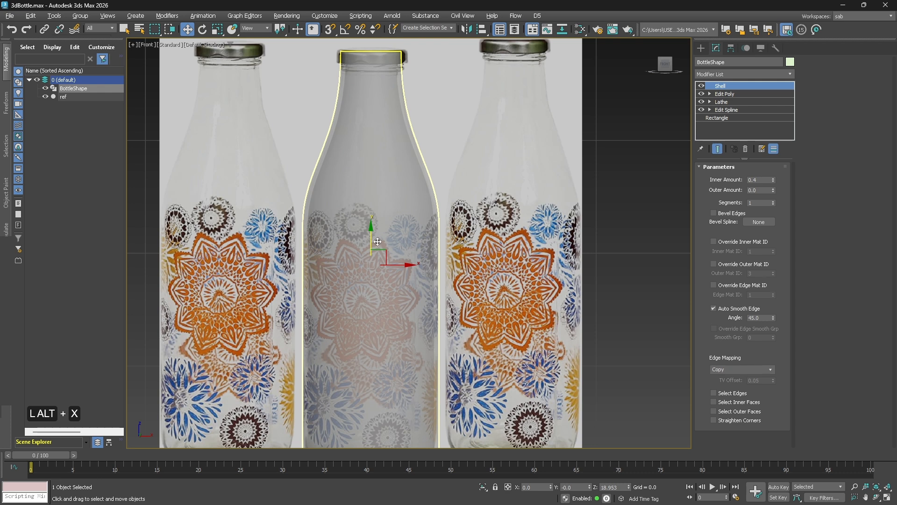
middle_drag(367, 326, 366, 281)
middle_drag(410, 175, 418, 269)
click(685, 181)
click(435, 191)
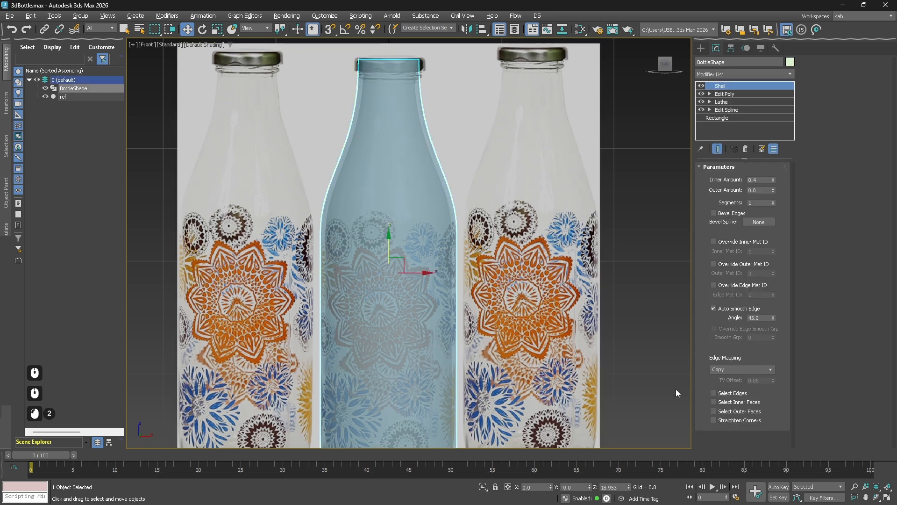
- Enable Straighten Corners in the bottle's Shell modifier and check the walls against the reference from base to neck
middle_drag(369, 376, 375, 327)
click(713, 420)
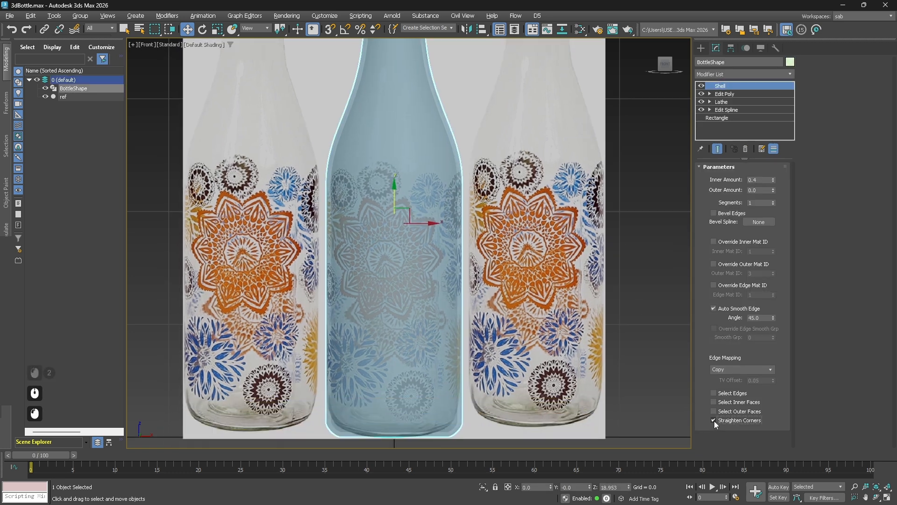
middle_drag(398, 129, 398, 273)
scroll(412, 179, up, 4)
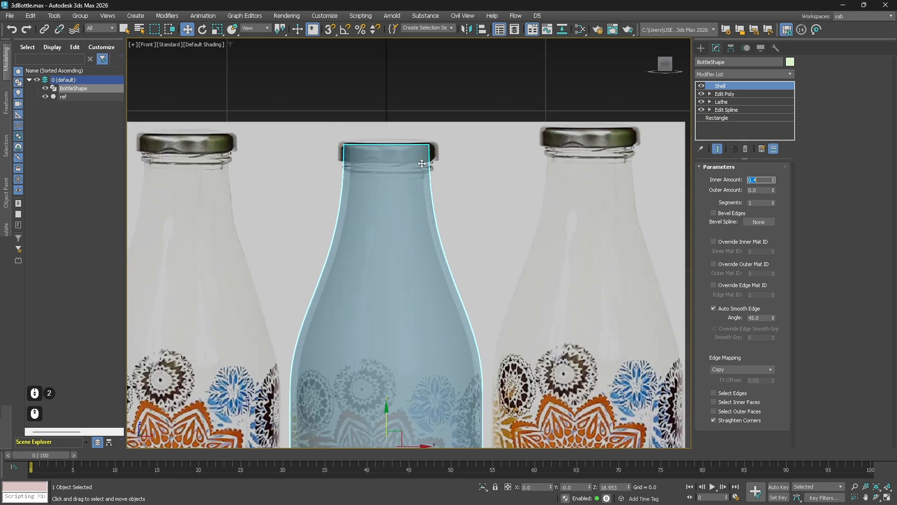
scroll(313, 112, down, 3)
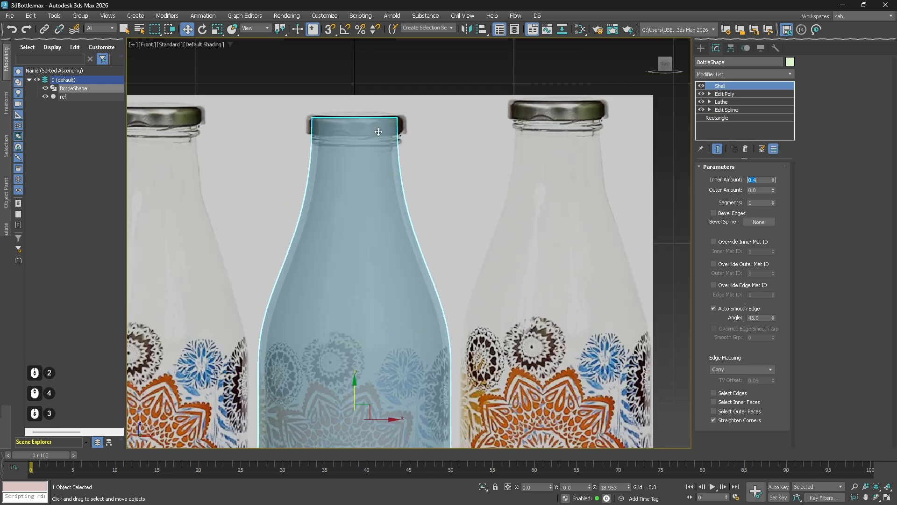
- Hide the ref plane, return to perspective and turn off the bottle's see-through display
click(45, 97)
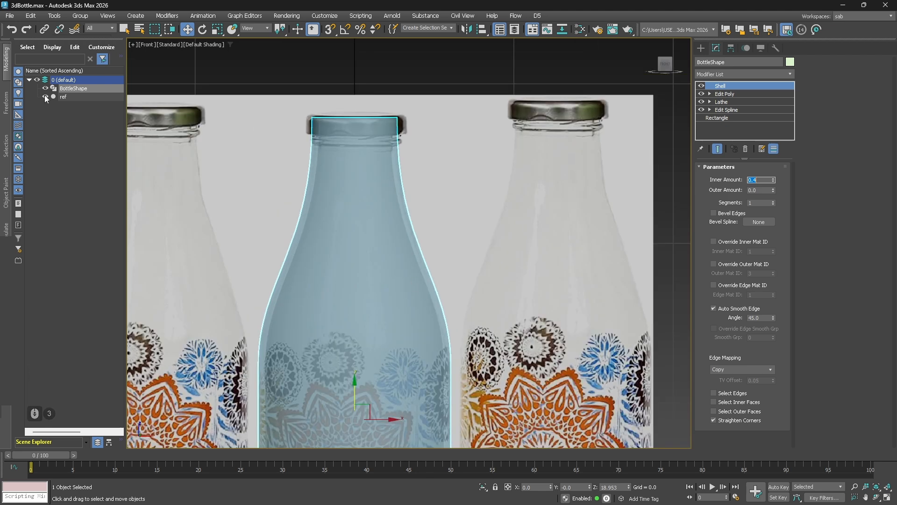
scroll(536, 220, down, 3)
key(p)
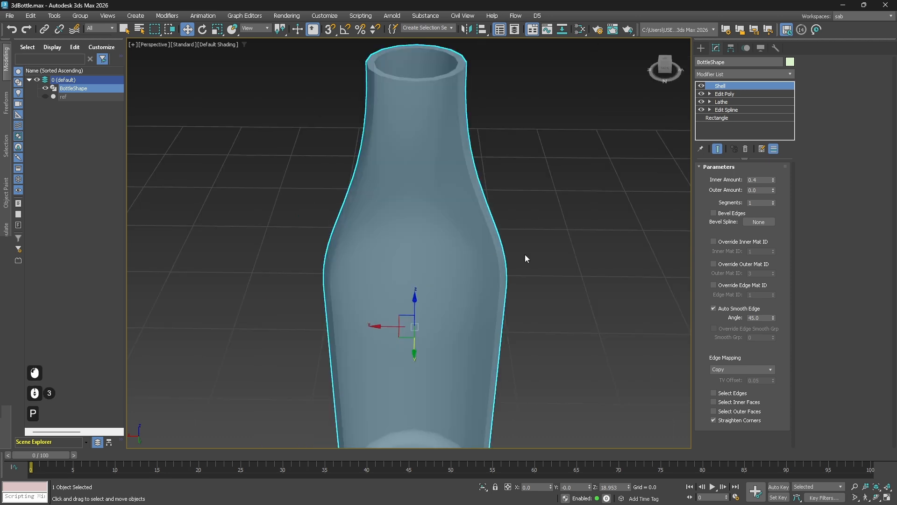
key(F3)
key(F3)
double_click(487, 141)
click(435, 177)
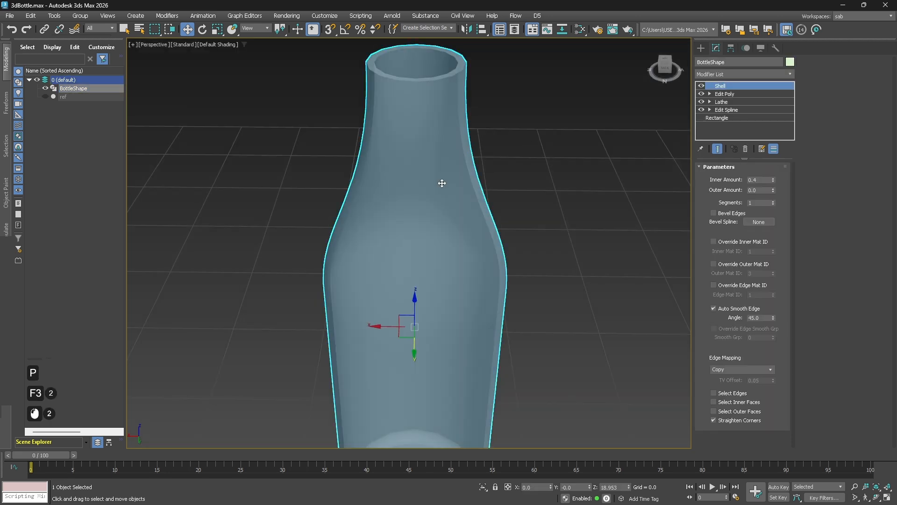
key(alt+x)
scroll(463, 193, down, 3)
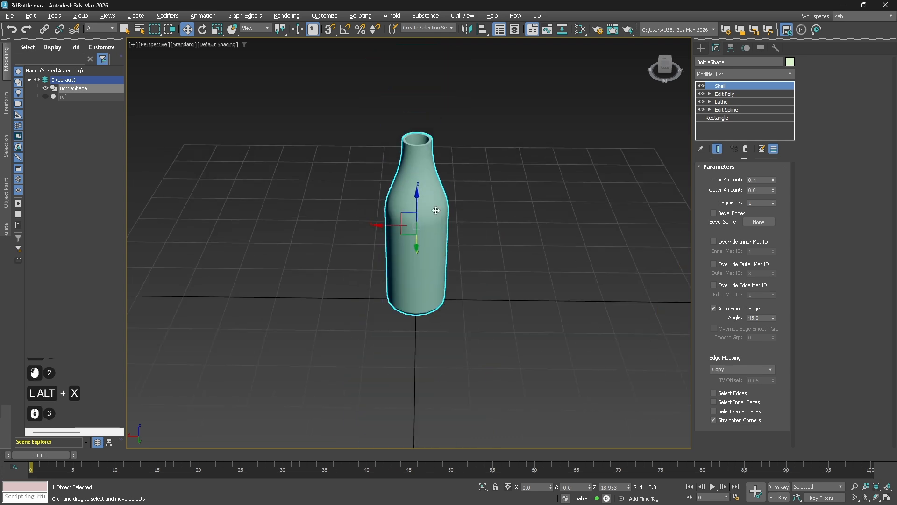
middle_drag(511, 237, 510, 223)
- Create a standard Cylinder primitive on the ground beside the bottle and display it with edged faces
click(510, 224)
click(701, 48)
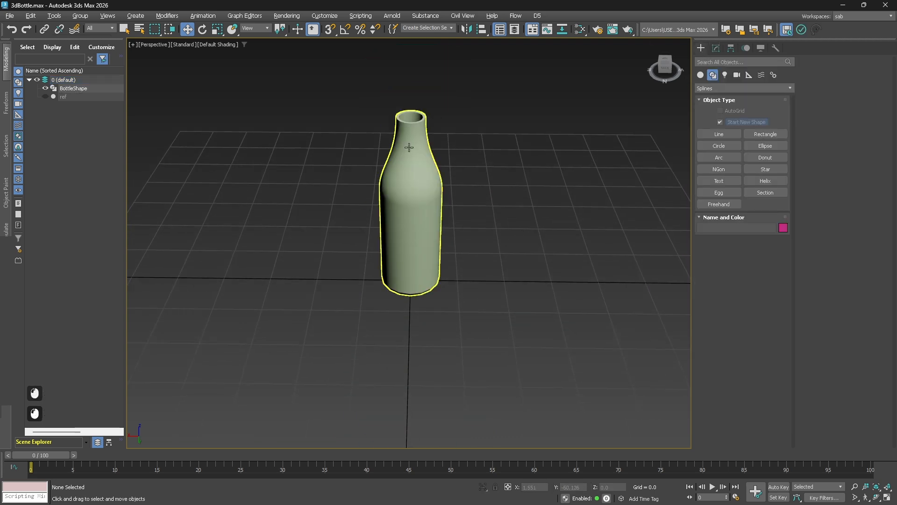
click(701, 78)
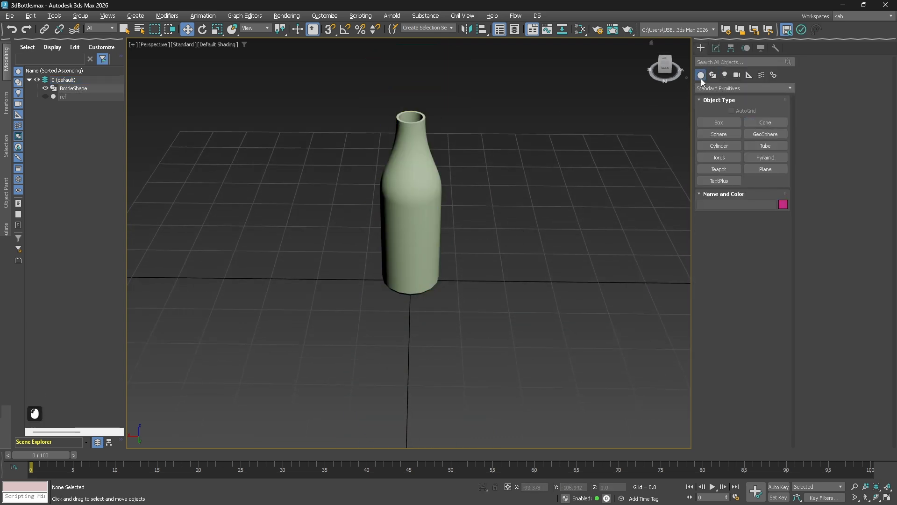
click(722, 147)
drag(507, 275, 536, 282)
click(542, 255)
right_click(561, 265)
key(F4)
scroll(514, 290, up, 3)
middle_drag(471, 315, 413, 335)
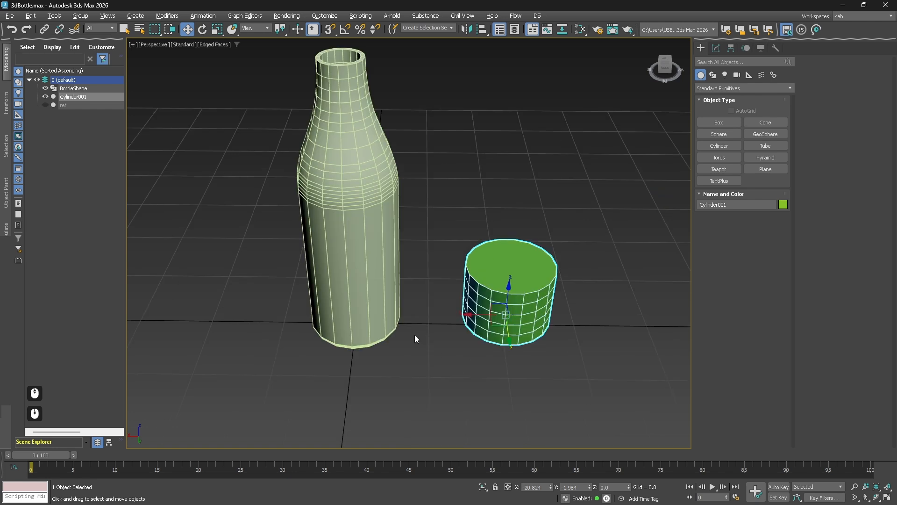
- Centre the cylinder on the bottle's axis by setting its X and Y positions to 0
click(357, 220)
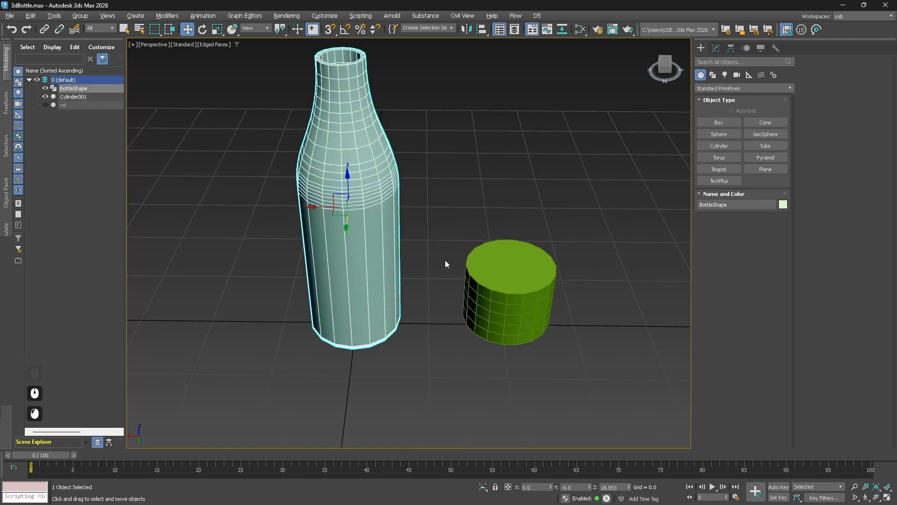
click(522, 290)
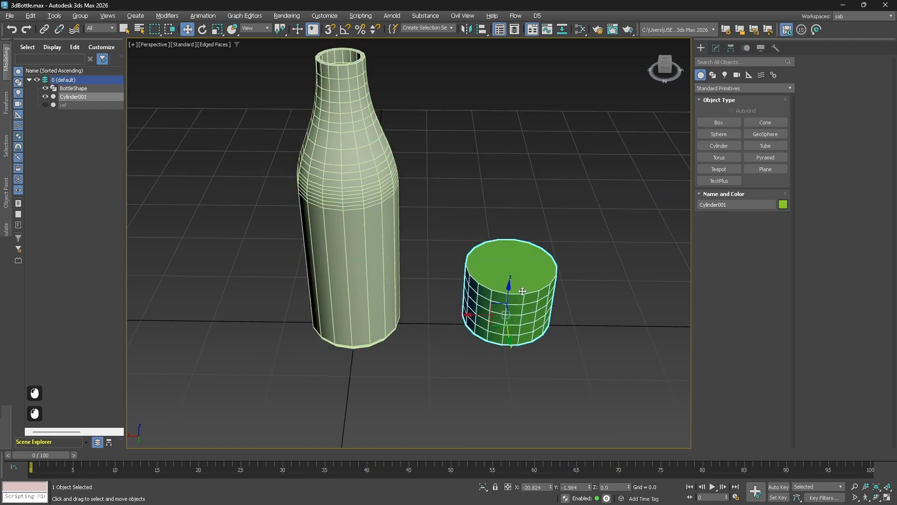
right_click(550, 489)
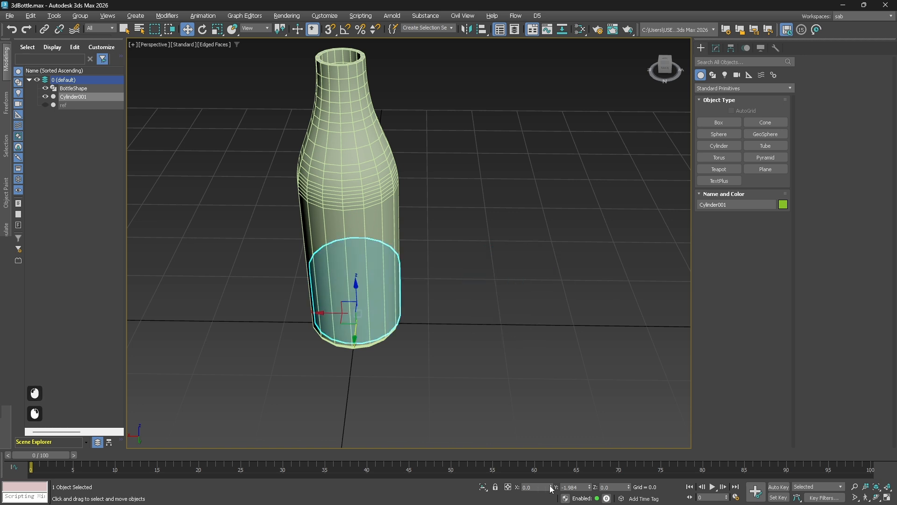
right_click(590, 489)
- Raise the cylinder to the bottle's mouth, at a Z position of about 37.3
alt+middle_drag(453, 377, 398, 357)
drag(399, 357, 398, 78)
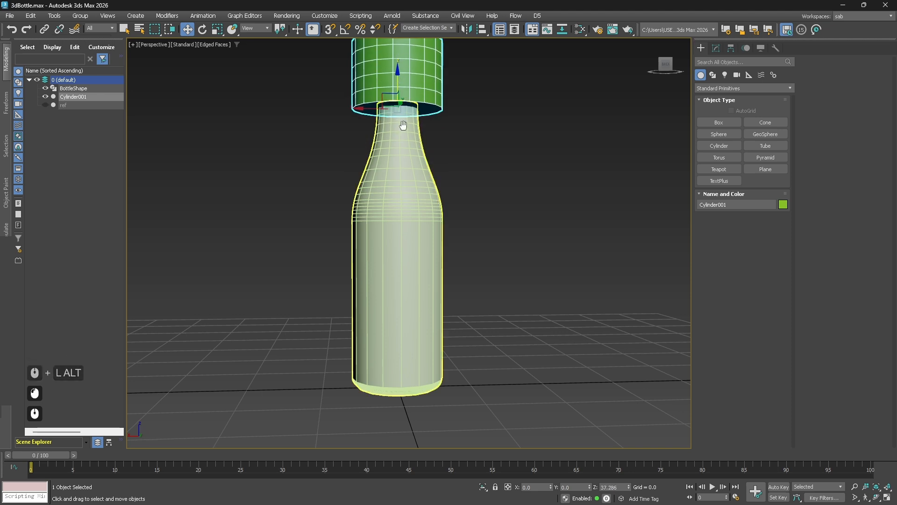
alt+middle_drag(401, 124, 381, 187)
scroll(381, 187, up, 2)
- Reduce the cylinder's radius until it is only slightly wider than the bottle's mouth
click(716, 48)
drag(776, 179, 784, 210)
alt+middle_drag(462, 310, 461, 282)
- Make both the bottle and the cylinder see-through and deselect them
shift+drag(395, 263, 514, 273)
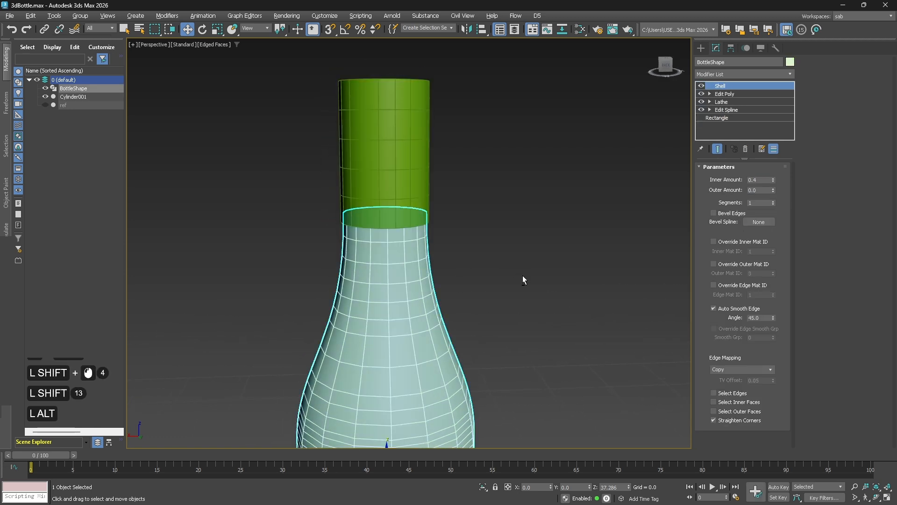
key(alt+x)
click(485, 282)
click(399, 168)
key(alt+x)
click(560, 223)
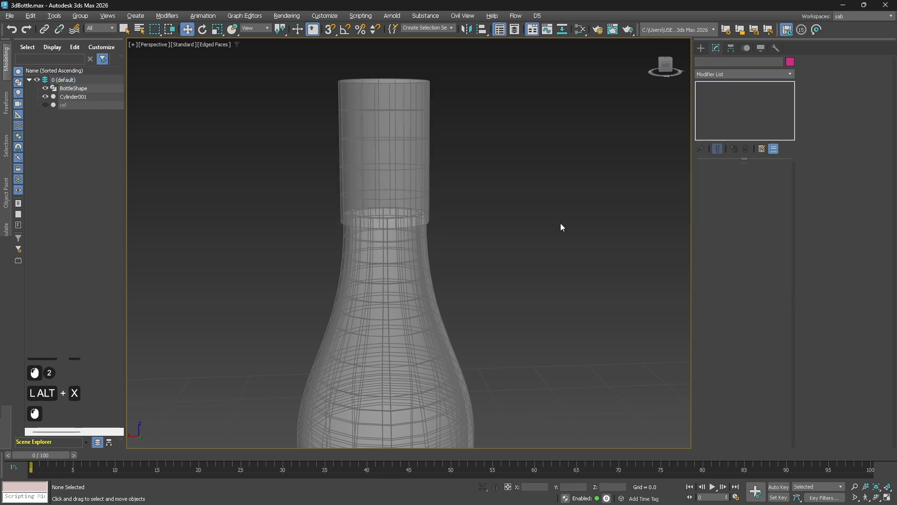
alt+middle_drag(560, 223, 556, 212)
middle_drag(556, 213, 566, 237)
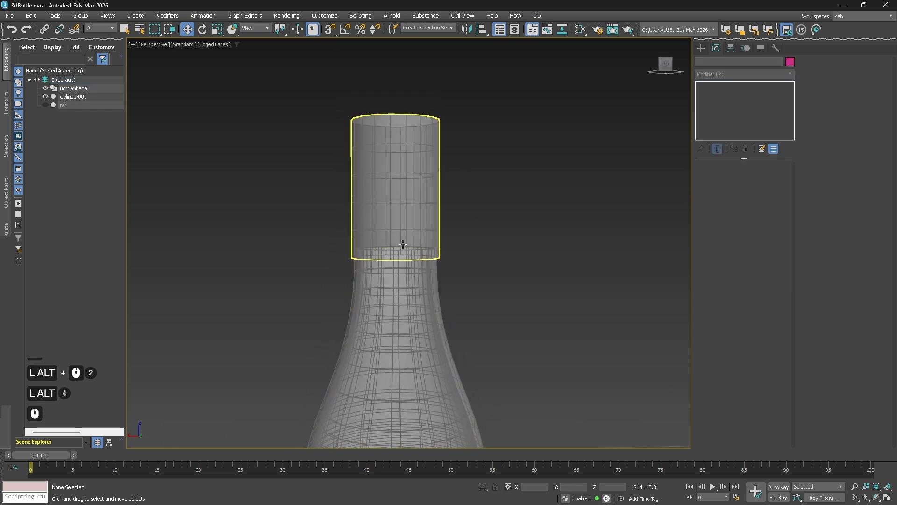
- Show the ref plane in front view and adjust the cylinder's radius to the photographed lid, about 3.1
click(44, 105)
key(f)
click(414, 160)
scroll(415, 160, up, 7)
drag(776, 179, 777, 164)
key(F4)
- Reduce the cylinder's height to about 0.79 and align it with the photographed lid at Z about 36.88
scroll(487, 223, down, 2)
drag(776, 190, 785, 236)
scroll(517, 303, up, 3)
middle_drag(374, 346, 407, 243)
scroll(408, 244, down, 3)
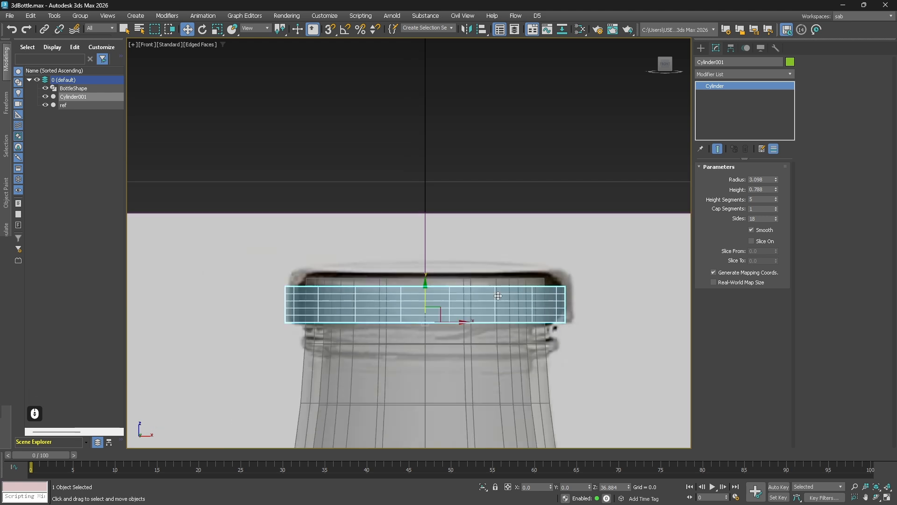
- Set the cylinder's height segments to 1
scroll(296, 299, up, 3)
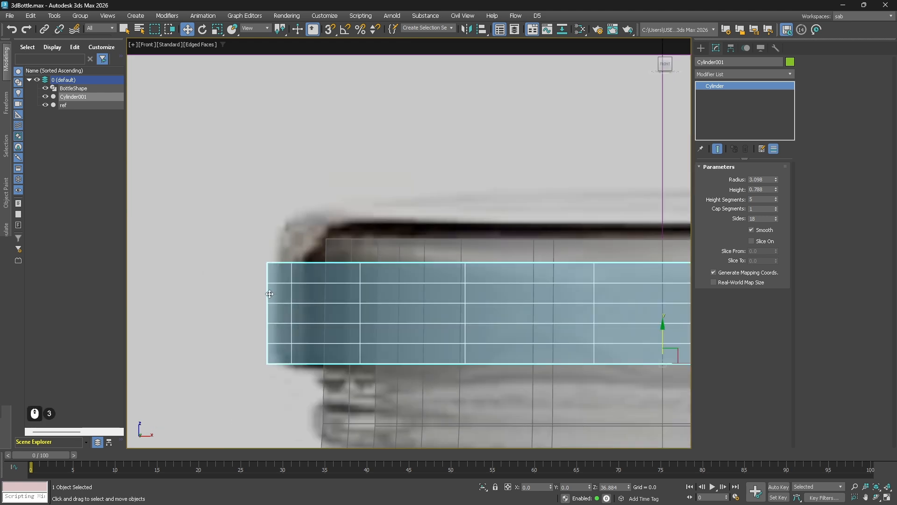
click(776, 201)
click(776, 201)
click(776, 201)
click(775, 201)
scroll(455, 264, down, 3)
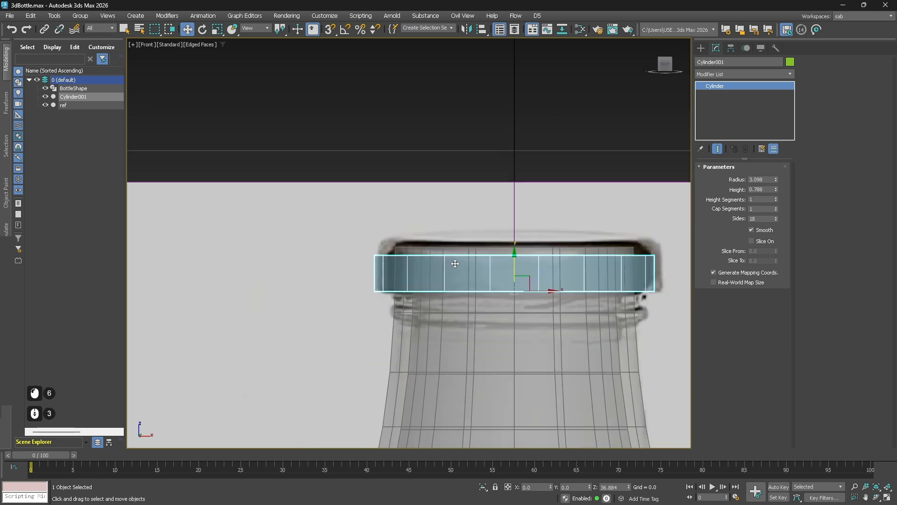
- Examine how the lid cylinder sits on the bottle's mouth in perspective, with different shading modes
scroll(491, 248, down, 3)
scroll(565, 295, up, 1)
key(p)
scroll(442, 272, up, 2)
alt+middle_drag(559, 283, 503, 291)
key(F3)
key(F3)
key(F4)
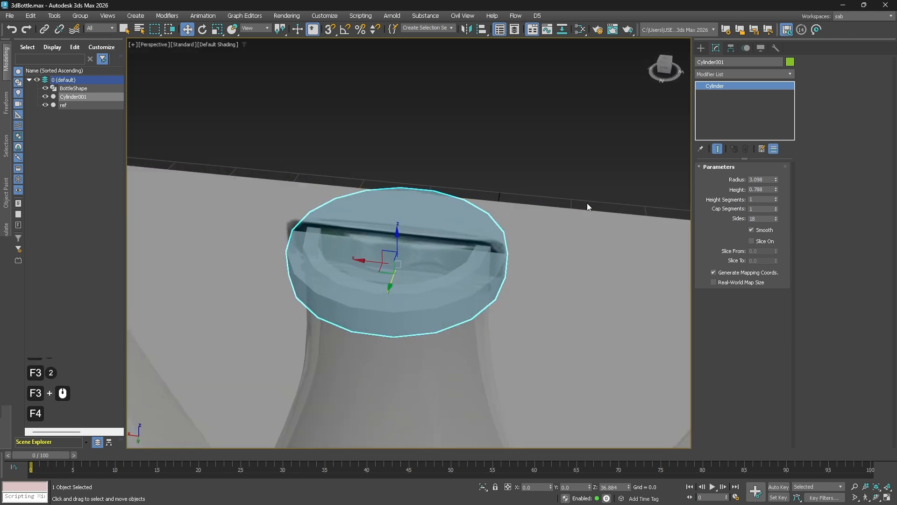
- Rename the cylinder to Cap
alt+middle_drag(587, 203, 607, 206)
click(714, 61)
text(Cap)
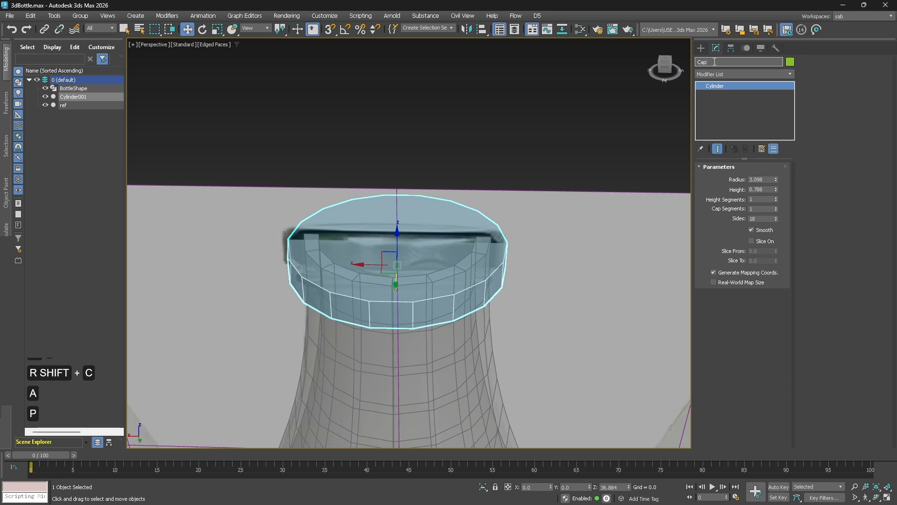
- Hide the ref plane and select the cap on the bottle's mouth
click(55, 106)
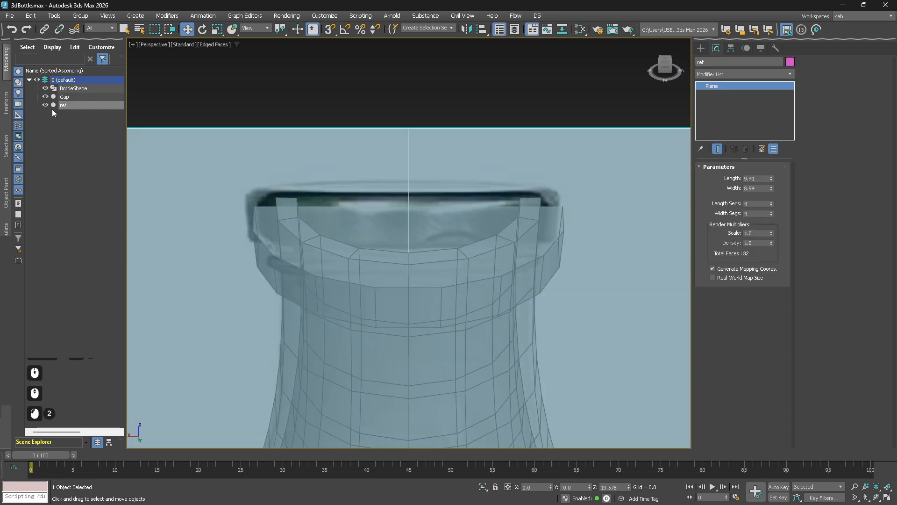
click(46, 105)
click(156, 104)
click(525, 240)
click(548, 232)
alt+middle_drag(548, 232, 553, 211)
- Add an Edit Poly modifier to the cap
click(747, 74)
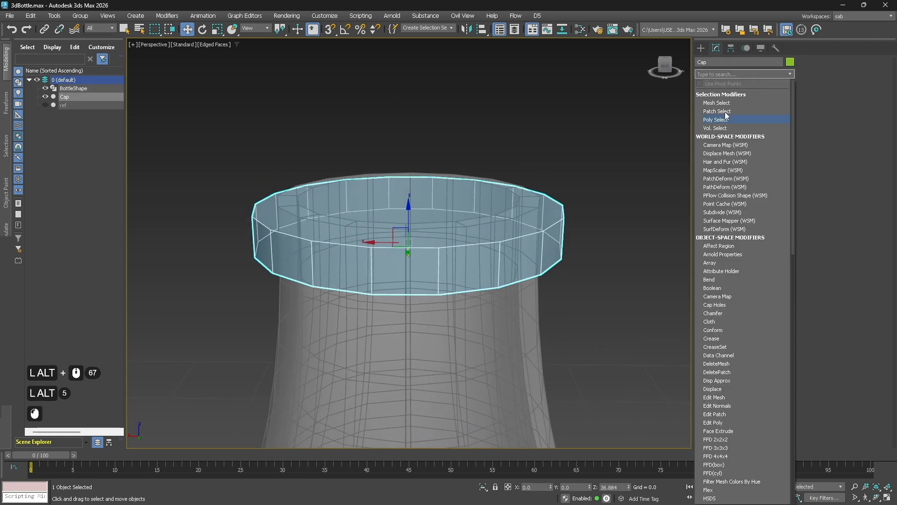
text(edit)
key(Down)
key(Down)
key(Down)
key(Down)
key(Return)
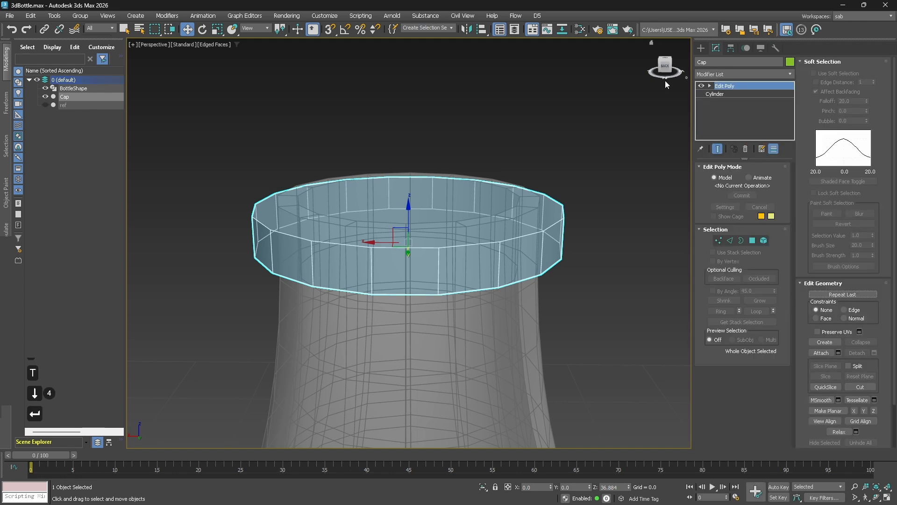
alt+middle_drag(596, 220, 591, 243)
key(1)
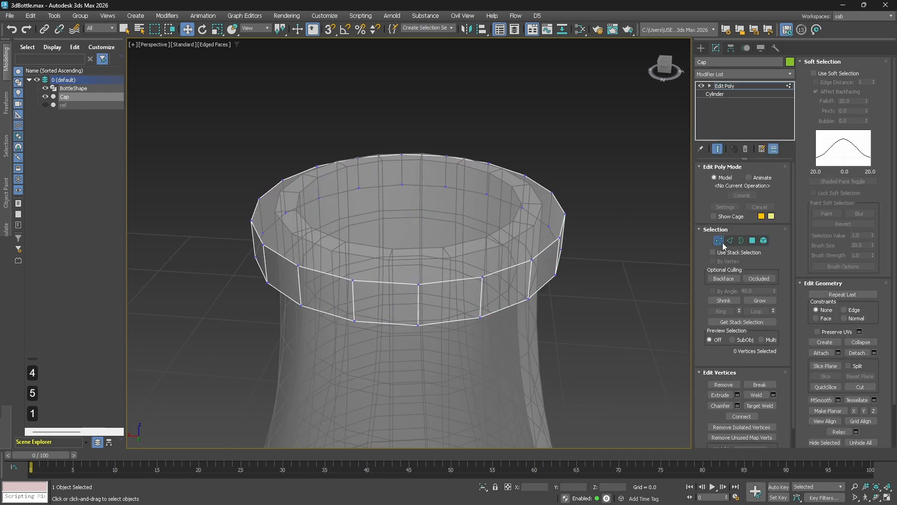
key(2)
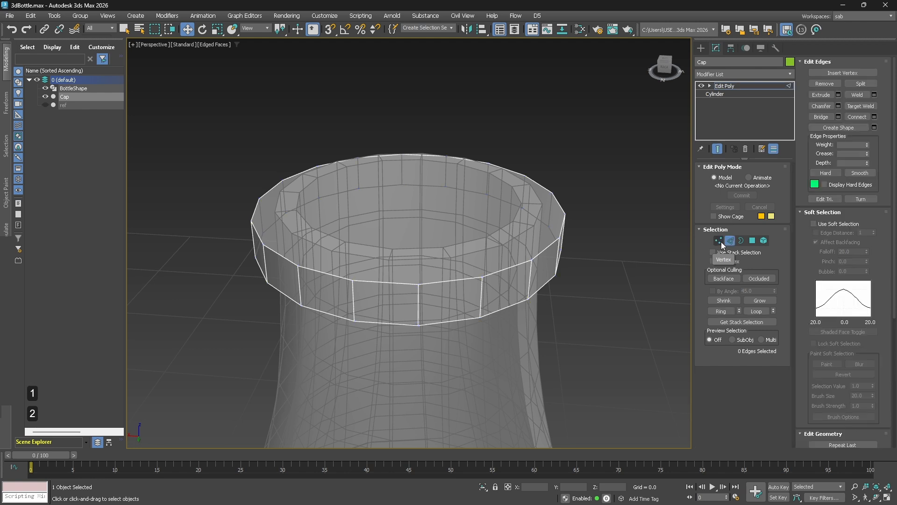
key(3)
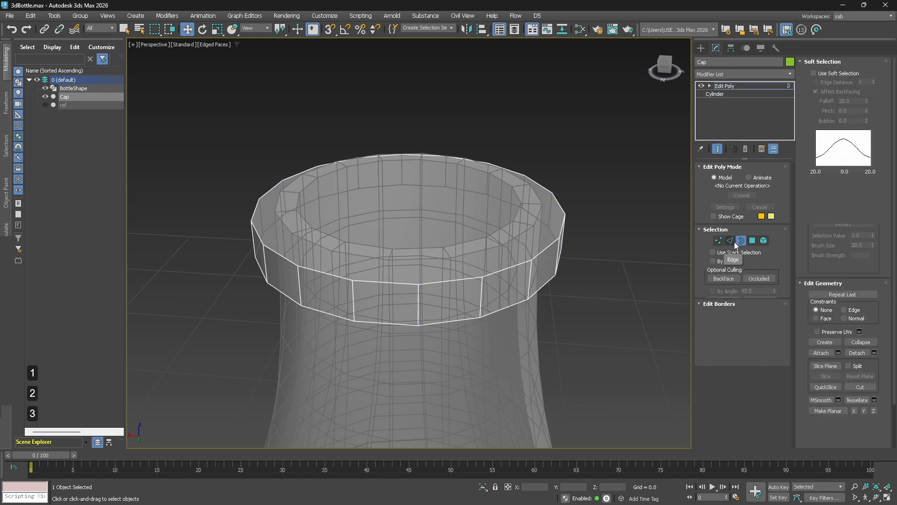
key(4)
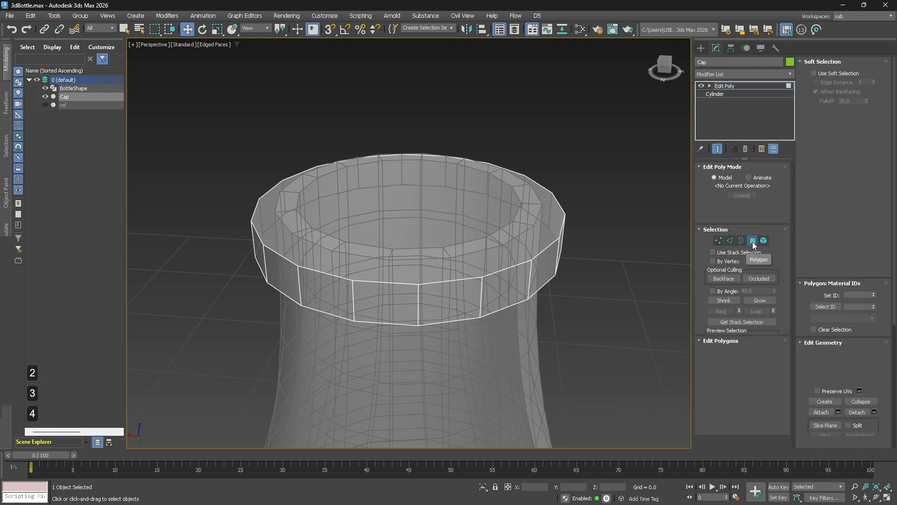
key(5)
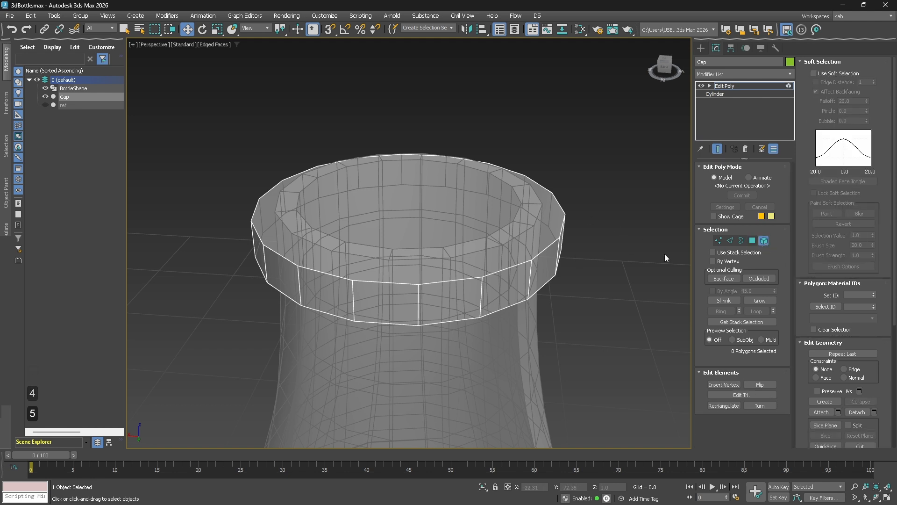
- Select the cap's top polygon, unhide the ref plane and view the cap from the front
key(4)
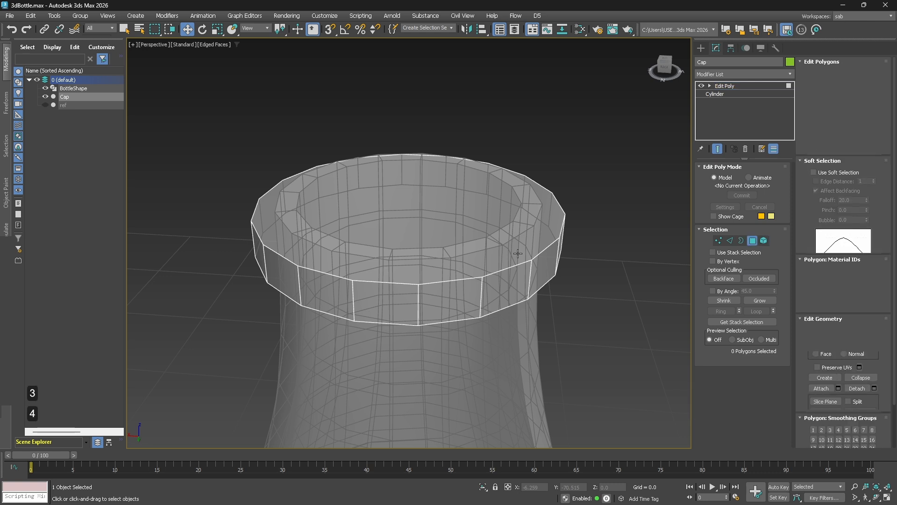
click(493, 262)
alt+middle_drag(448, 266, 448, 240)
click(46, 105)
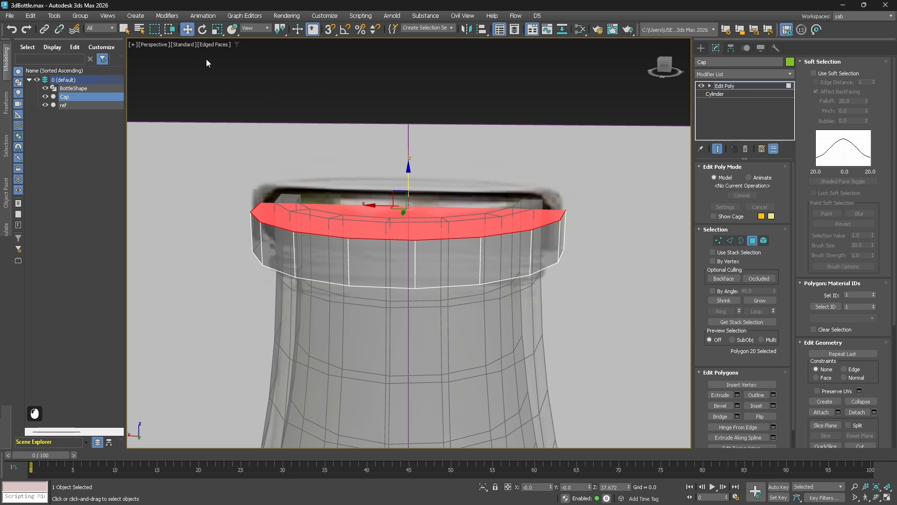
key(f)
scroll(423, 181, up, 2)
middle_drag(520, 259, 421, 232)
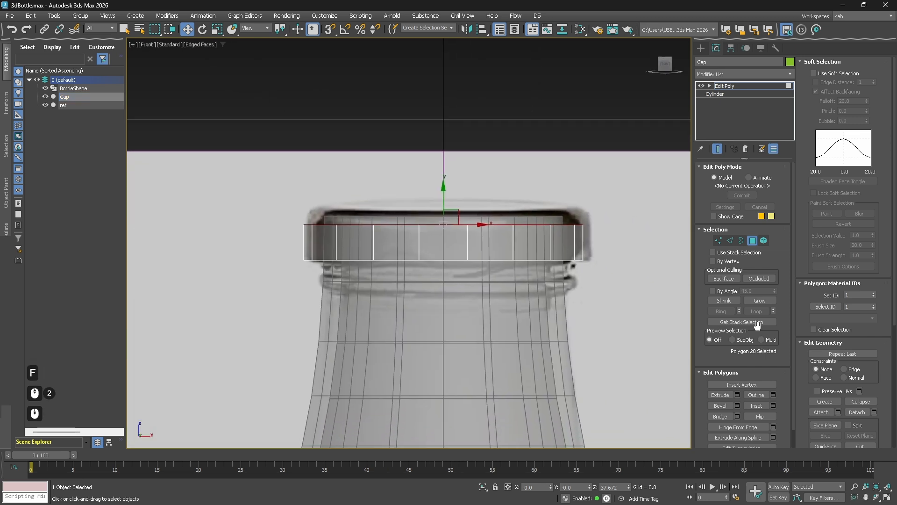
- Bevel the cap's top polygon with a height of 0.321 and an outline of about -0.29
click(738, 406)
drag(418, 265, 419, 243)
drag(415, 276, 399, 207)
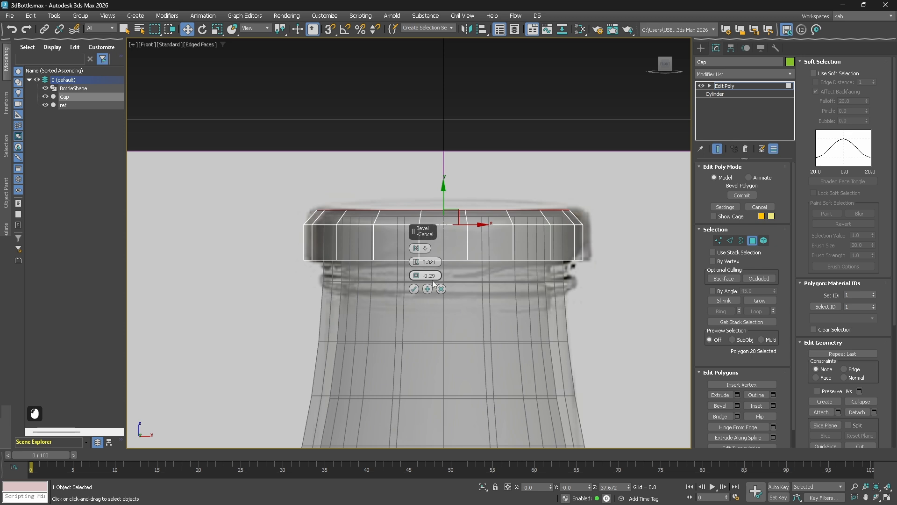
click(414, 288)
- Hide the ref plane and, in perspective, inset the cap's top polygon slightly by scaling it inward as a new ring
key(p)
alt+middle_drag(573, 259, 539, 301)
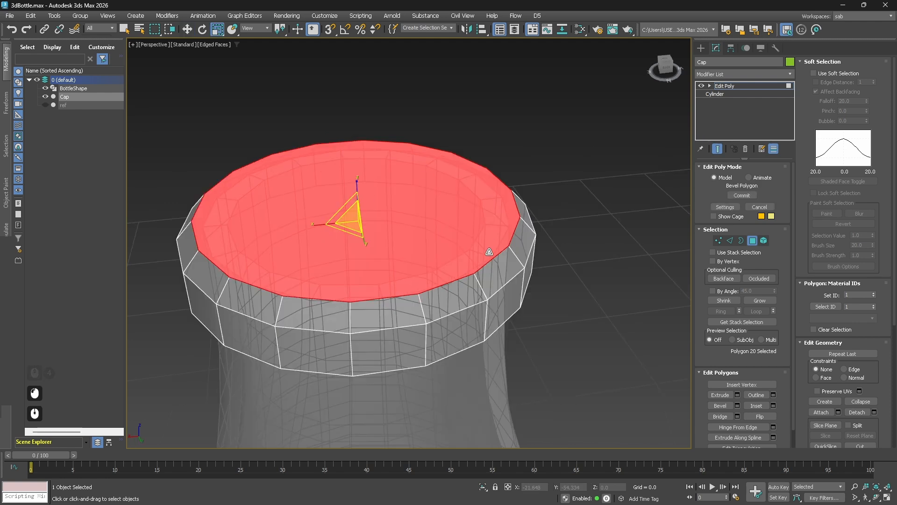
key(ctrl+z)
key(r)
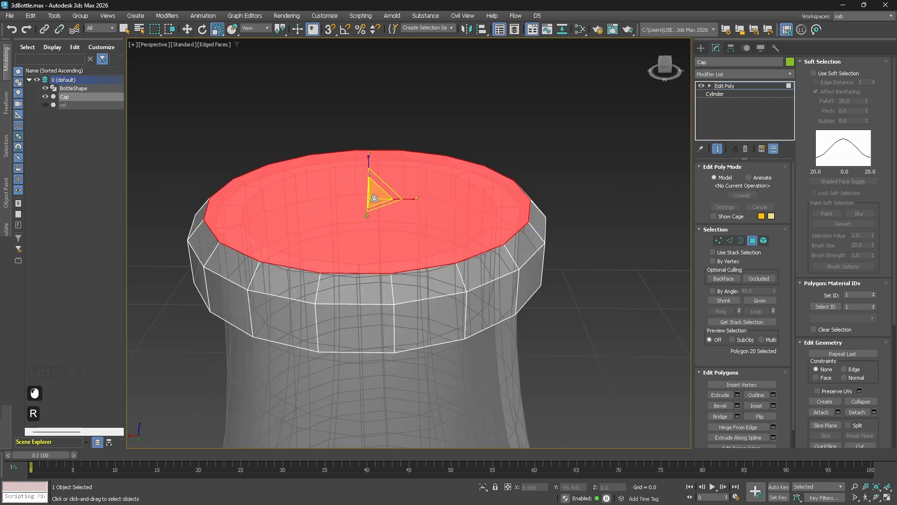
middle_drag(395, 239, 431, 273)
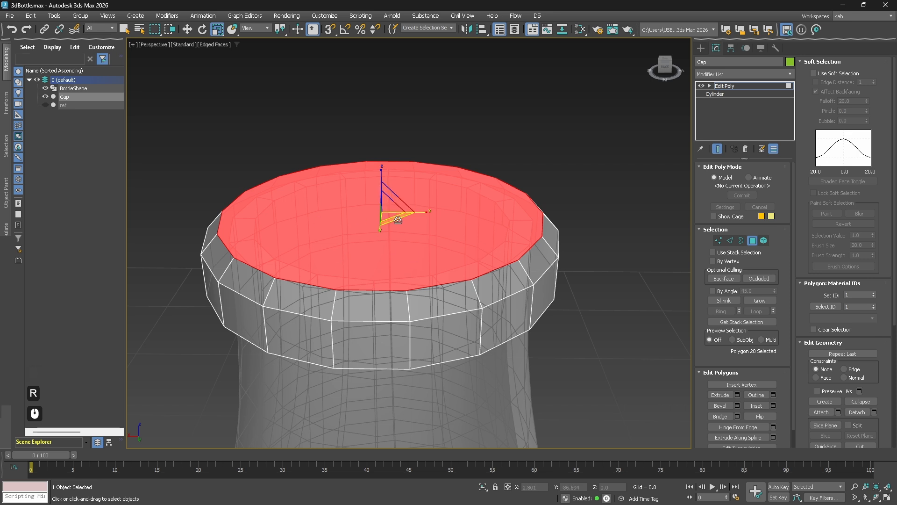
shift+drag(388, 212, 397, 213)
- Raise the inset top face slightly and inset it again by scaling to about 87 percent
key(w)
alt+middle_drag(397, 214, 375, 195)
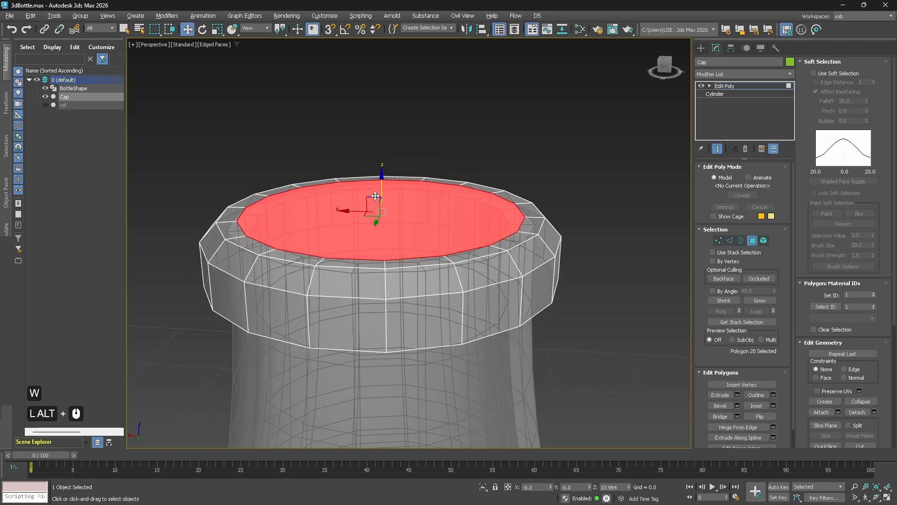
drag(382, 179, 392, 208)
key(r)
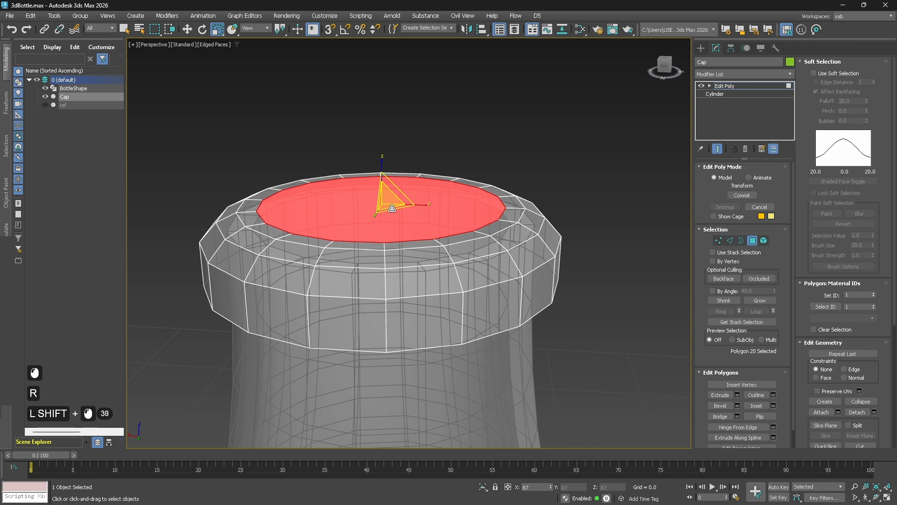
- Lower the innermost top face, inset it once more and adjust its height to about Z 38.03 for a recessed centre
key(w)
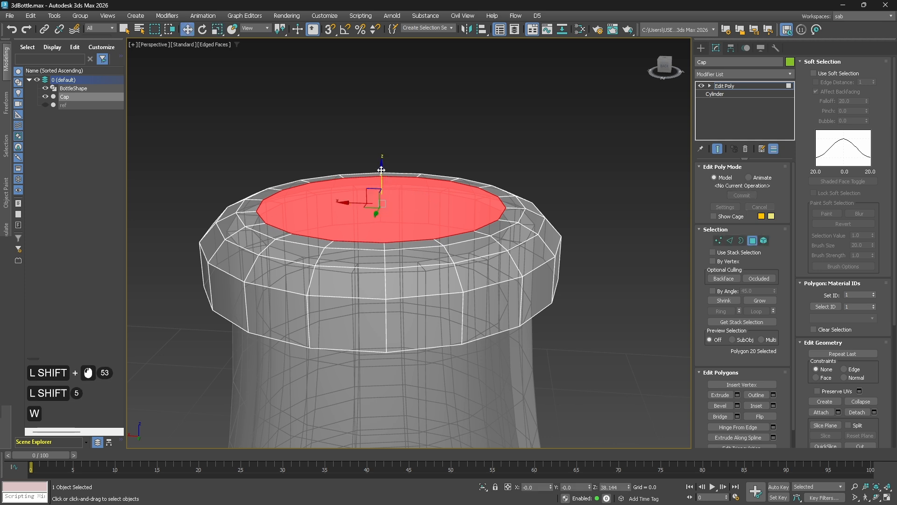
drag(382, 171, 383, 179)
alt+middle_drag(383, 179, 406, 192)
key(r)
shift+drag(384, 216, 387, 220)
alt+middle_drag(386, 219, 383, 187)
key(w)
drag(384, 185, 383, 181)
mouse_move(391, 220)
alt+middle_down()
mouse_move(397, 244)
mouse_move(400, 210)
alt+middle_up()
alt+middle_drag(461, 264, 456, 245)
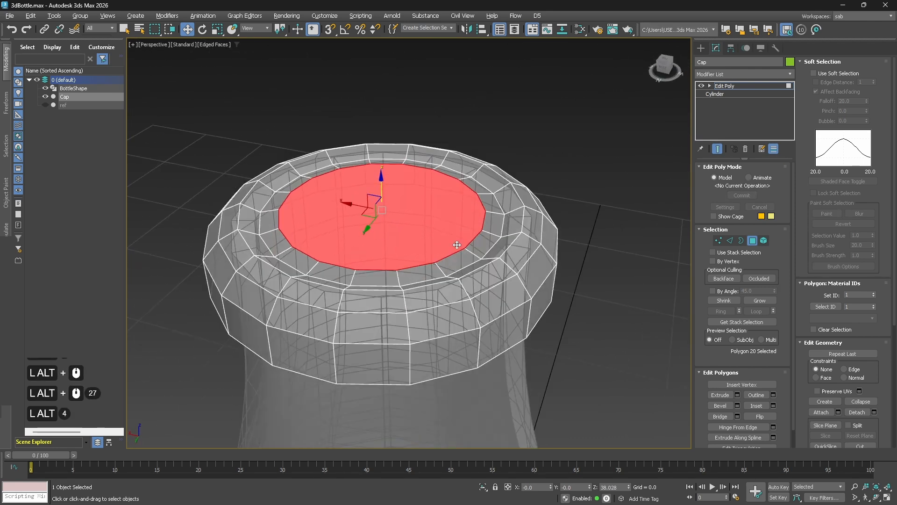
- Leave polygon editing and turn off the cap's see-through display
click(753, 241)
click(643, 245)
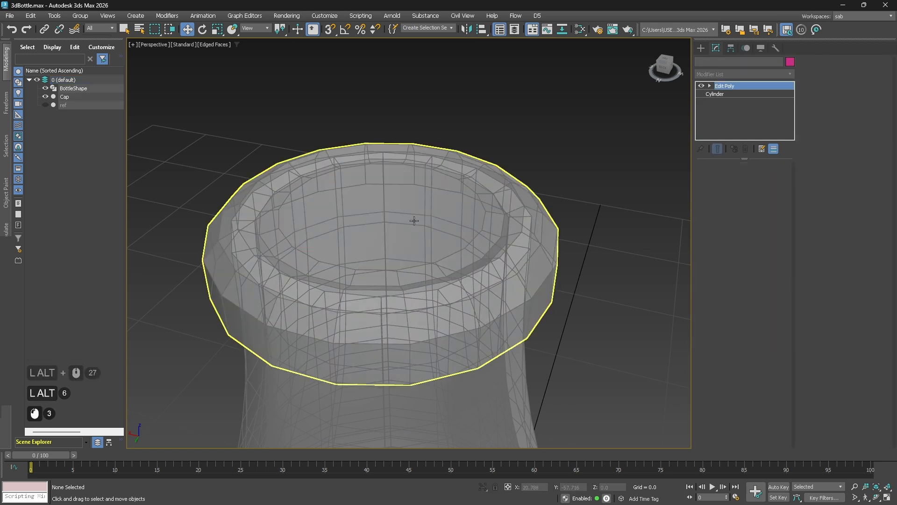
click(415, 221)
key(alt+x)
mouse_move(548, 243)
alt+middle_down()
mouse_move(547, 265)
mouse_move(557, 246)
alt+middle_up()
alt+click(621, 220)
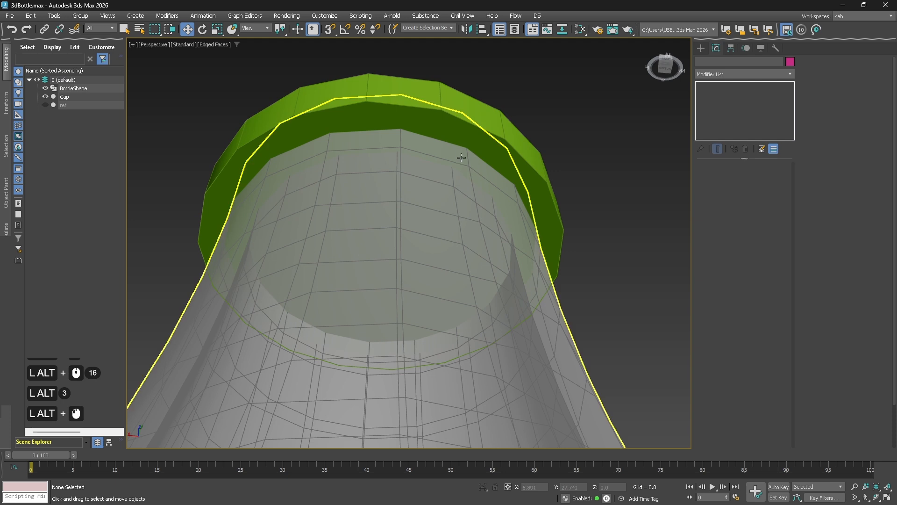
- Select and delete the large polygon closing the cap's underside
alt+click(538, 187)
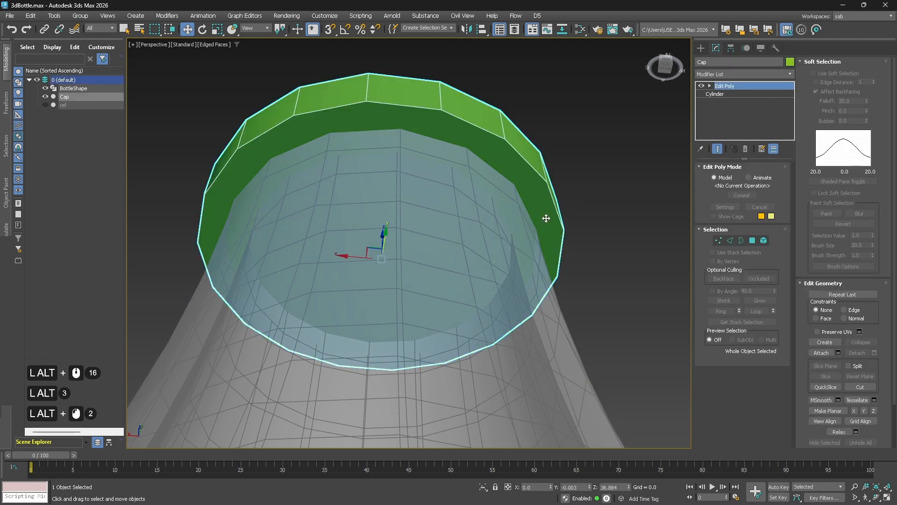
key(alt+1)
key(alt+3)
key(alt+4)
alt+click(533, 195)
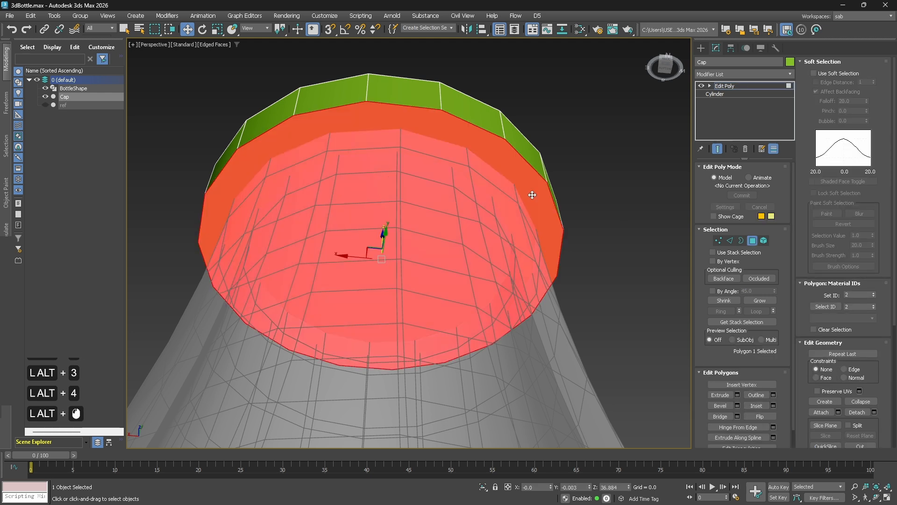
key(alt+Delete)
alt+middle_drag(532, 194, 477, 279)
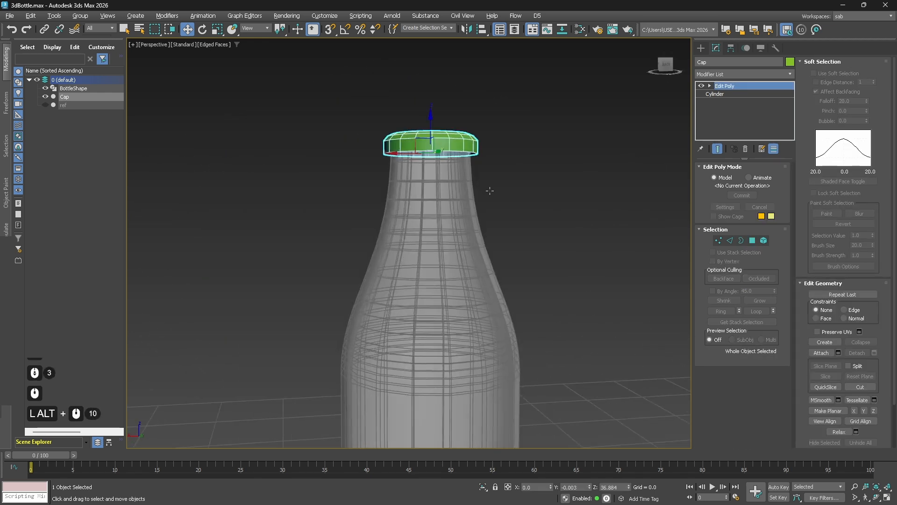
- Add a Shell modifier to the cap with an inner amount of 0.27
alt+middle_drag(490, 191, 499, 200)
scroll(492, 238, up, 6)
alt+middle_drag(490, 239, 536, 210)
alt+middle_drag(355, 192, 420, 167)
scroll(481, 174, up, 2)
click(742, 74)
key(s)
click(712, 92)
drag(773, 181, 782, 164)
- Turn off edged faces in the perspective view and the bottle's see-through display
alt+scroll(571, 216, down, 2)
mouse_move(571, 216)
alt+middle_down()
mouse_move(537, 288)
mouse_move(546, 250)
mouse_move(534, 255)
alt+middle_up()
scroll(556, 228, up, 3)
key(F4)
mouse_move(551, 290)
alt+middle_down()
mouse_move(571, 212)
mouse_move(535, 278)
mouse_move(440, 98)
alt+middle_up()
scroll(535, 278, down, 3)
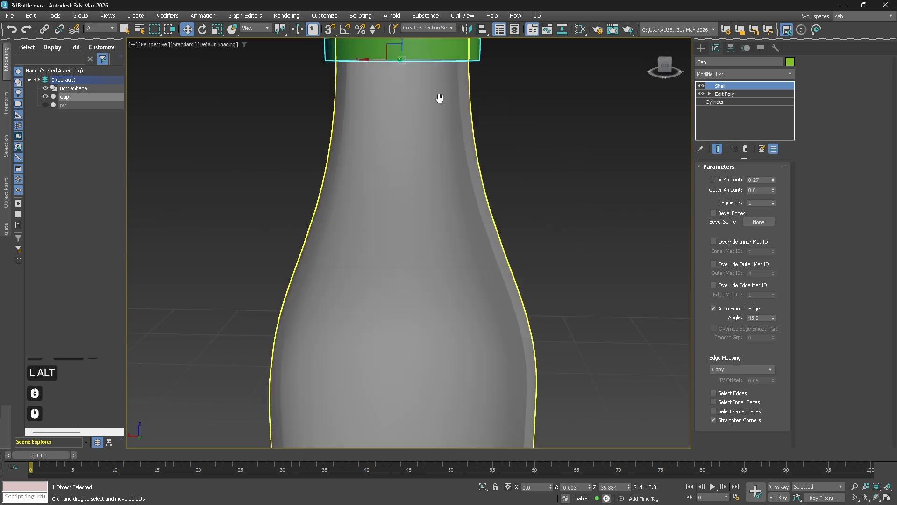
click(441, 99)
key(alt+x)
click(568, 220)
middle_drag(517, 226, 411, 256)
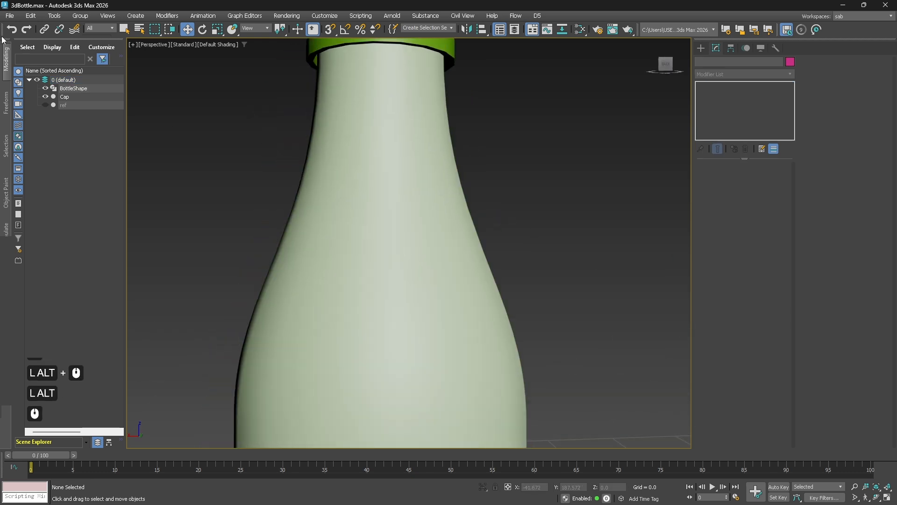
- Unhide the ref plane and, in the front view, make both the bottle and the cap see-through
click(45, 106)
scroll(381, 135, down, 2)
middle_drag(461, 159, 431, 204)
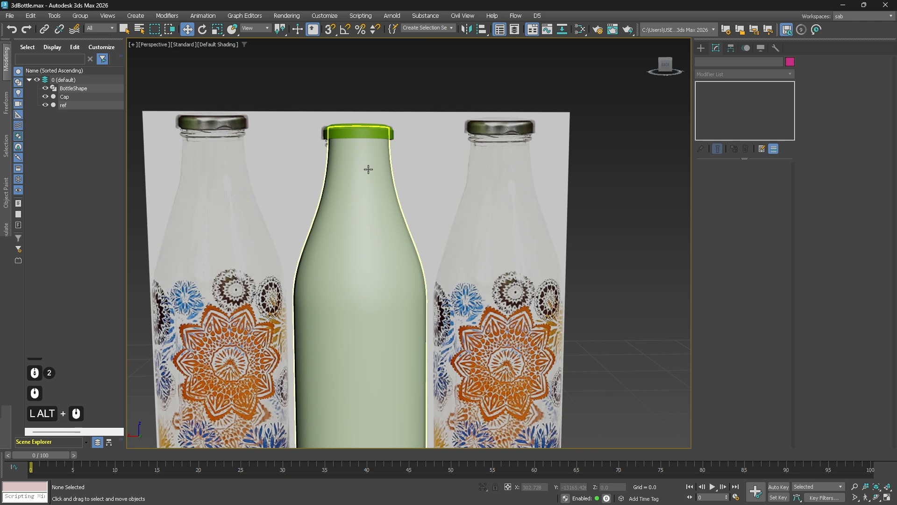
key(f)
click(381, 232)
shift+click(436, 318)
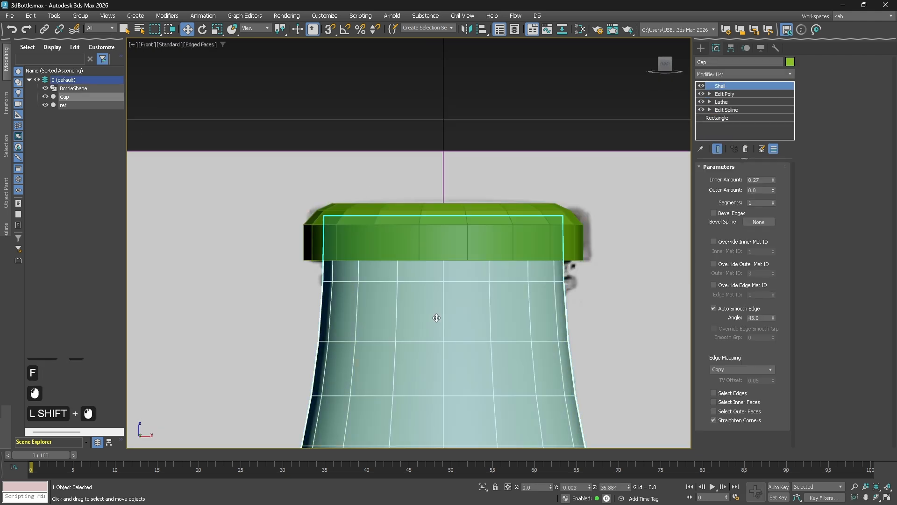
key(alt+x)
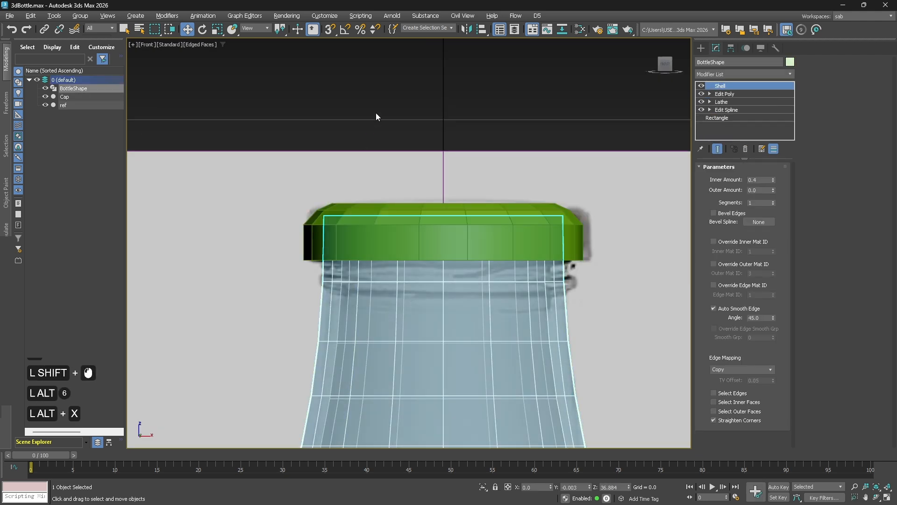
click(423, 227)
key(alt+x)
- Select the bevel's upper edge loop in the cap's Edit Poly modifier and turn off the Shell modifier's display
scroll(499, 239, up, 2)
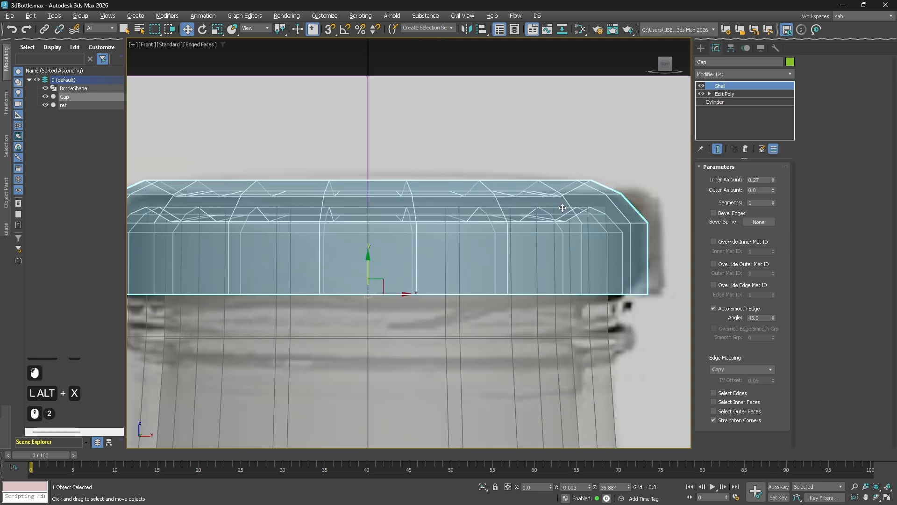
scroll(594, 195, down, 1)
scroll(587, 199, up, 1)
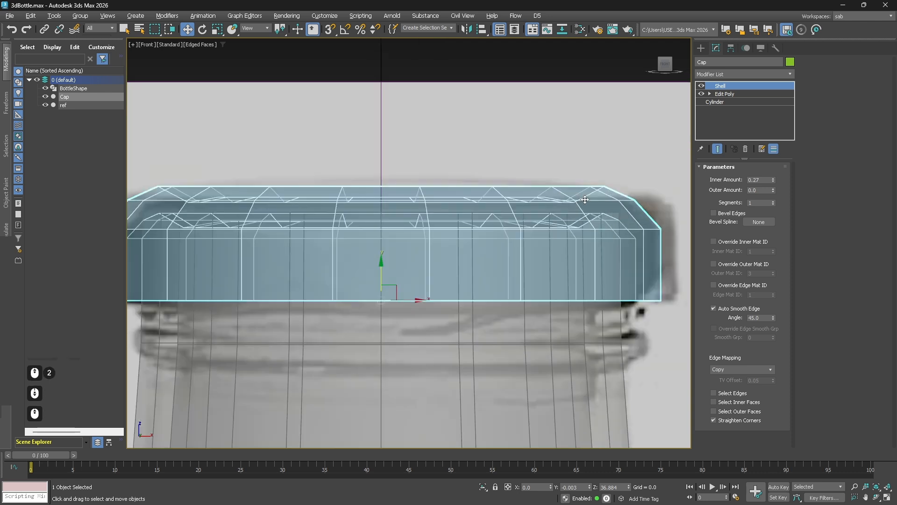
click(733, 94)
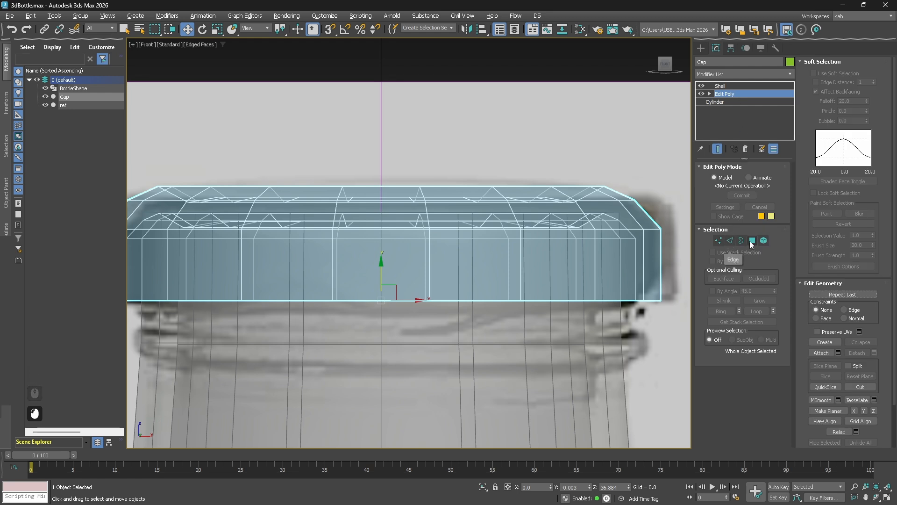
click(730, 240)
double_click(603, 202)
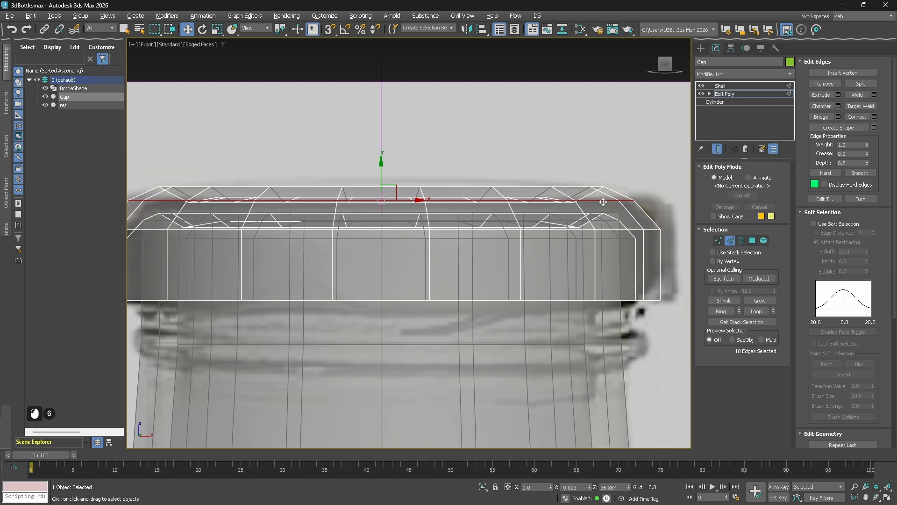
click(701, 85)
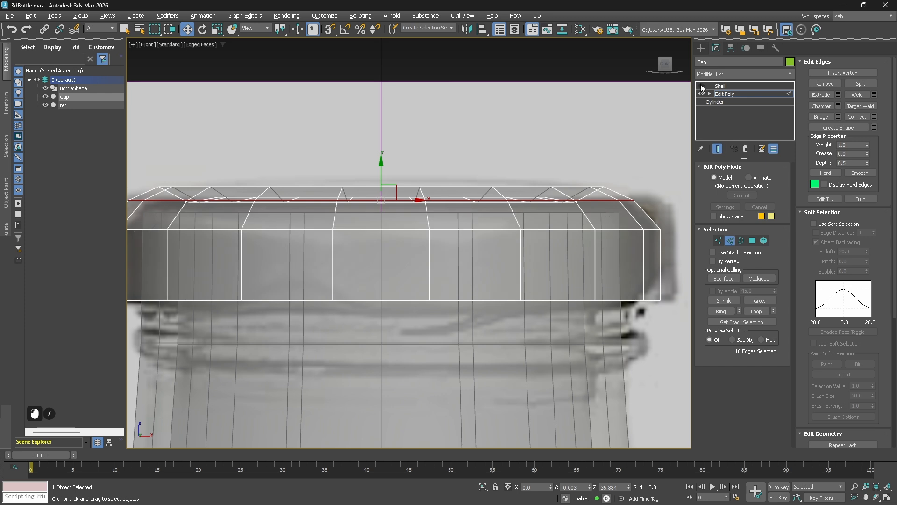
- Lower the vertices of the cap's top rings slightly in the front view, and return to edge editing
scroll(619, 203, down, 2)
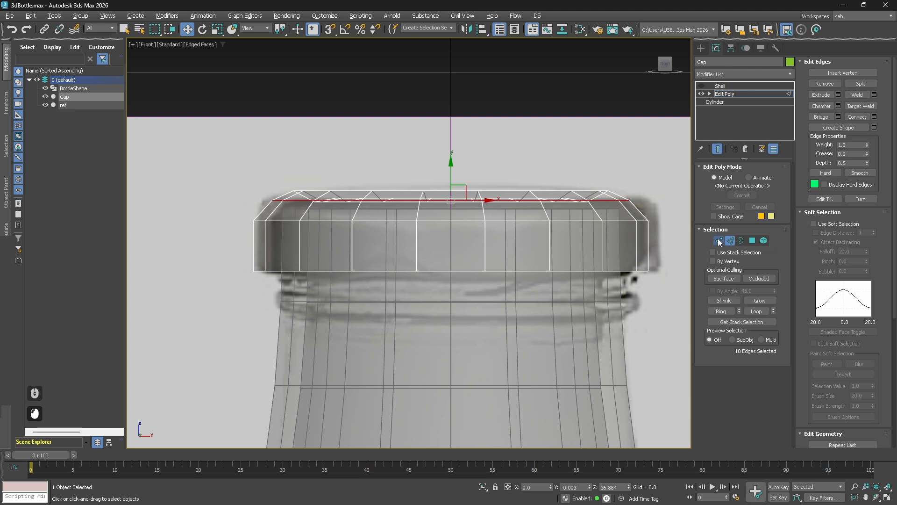
click(718, 241)
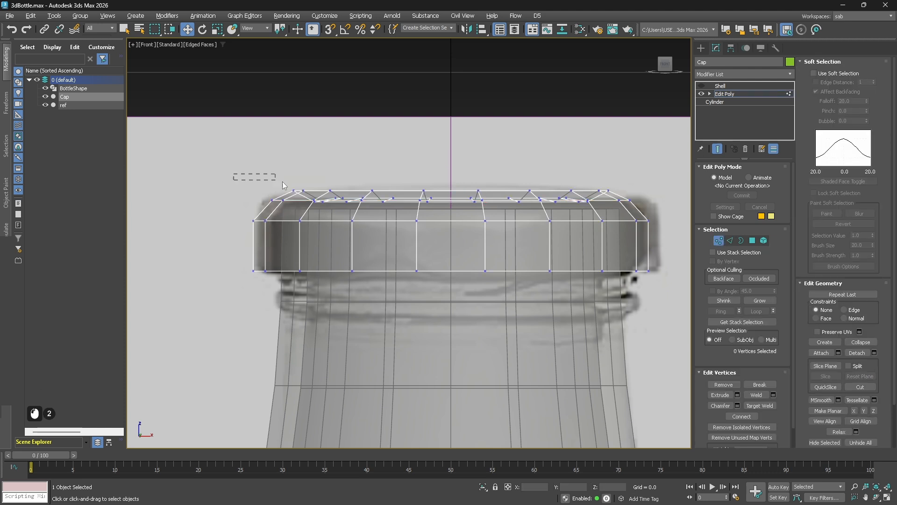
drag(559, 205, 675, 215)
drag(451, 169, 451, 178)
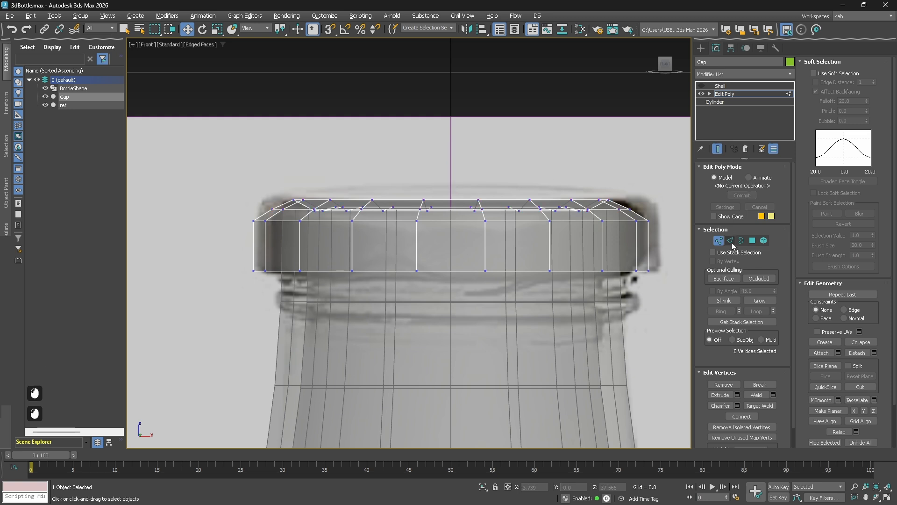
key(2)
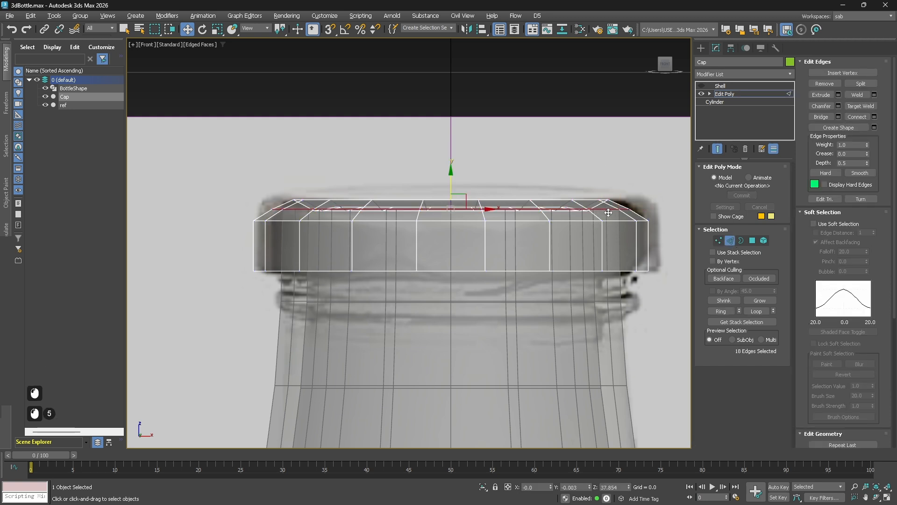
- Scale the cap's selected bevel edge loop outward slightly, leave edge editing and turn the Shell modifier's display back on
key(r)
drag(460, 204, 464, 204)
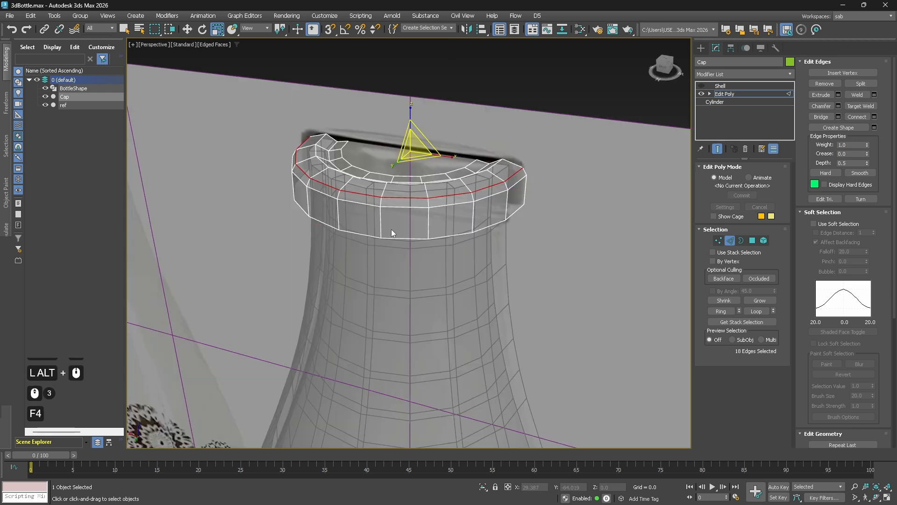
alt+middle_drag(417, 241, 429, 174)
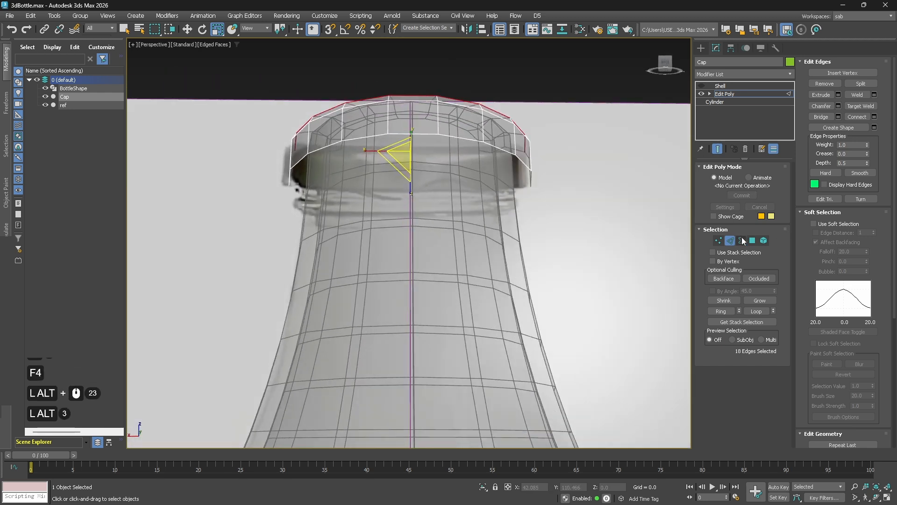
click(730, 240)
click(723, 87)
click(545, 78)
key(F3)
key(F3)
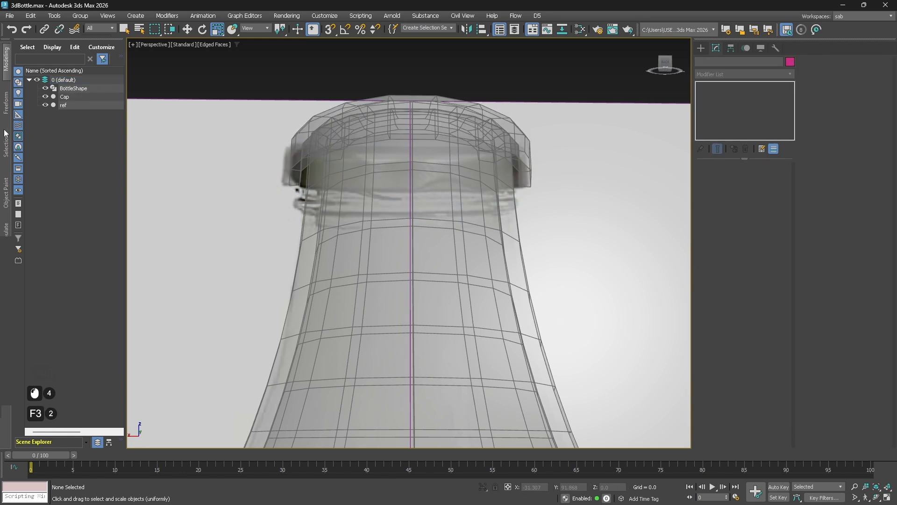
- Hide the ref plane and turn off the see-through display of both the bottle and the cap
click(45, 105)
scroll(318, 175, down, 3)
alt+middle_drag(408, 226, 488, 278)
click(404, 224)
key(F3)
click(507, 247)
key(F3)
click(423, 268)
key(alt+x)
click(411, 220)
key(alt+x)
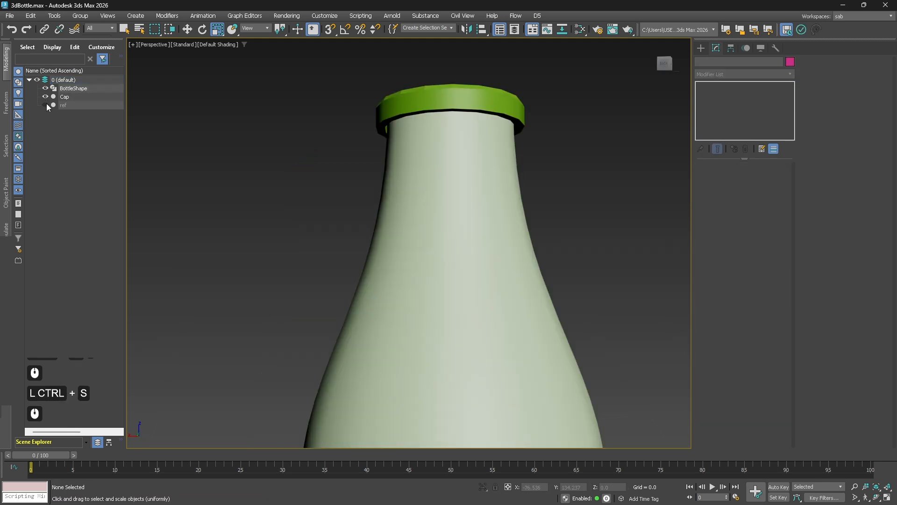
- Show the ref plane again and add an Edit Poly modifier above the bottle's Shell modifier
click(45, 105)
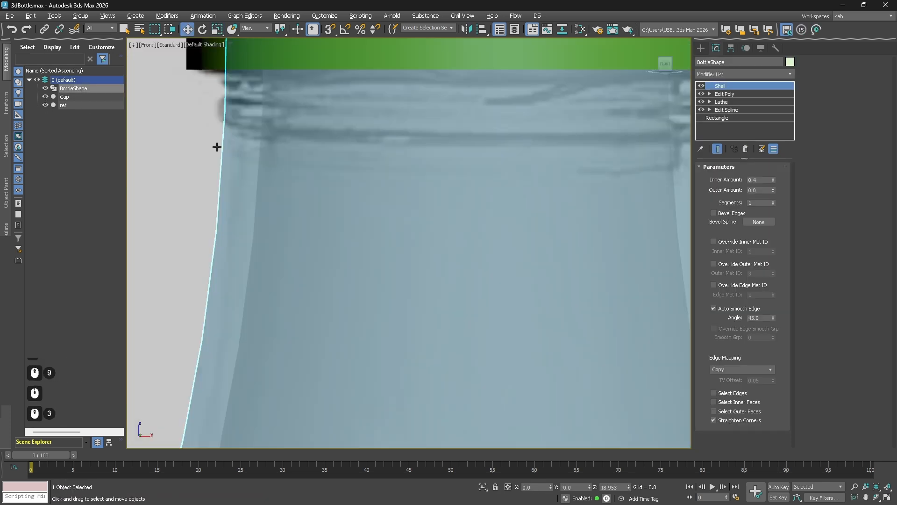
scroll(268, 176, down, 5)
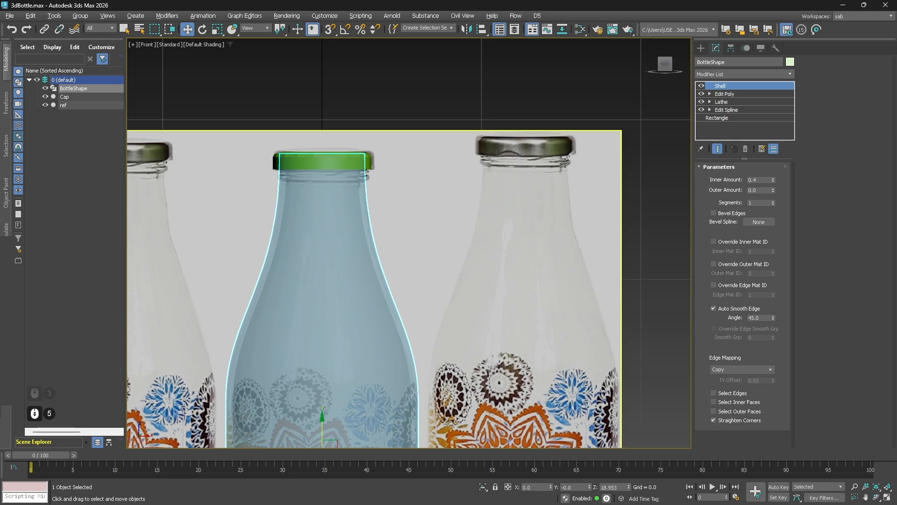
scroll(340, 224, up, 2)
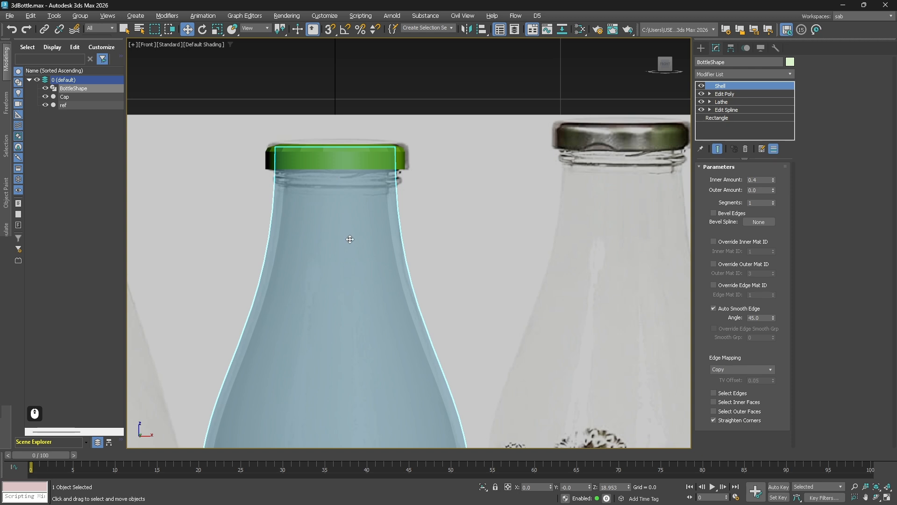
scroll(369, 239, down, 2)
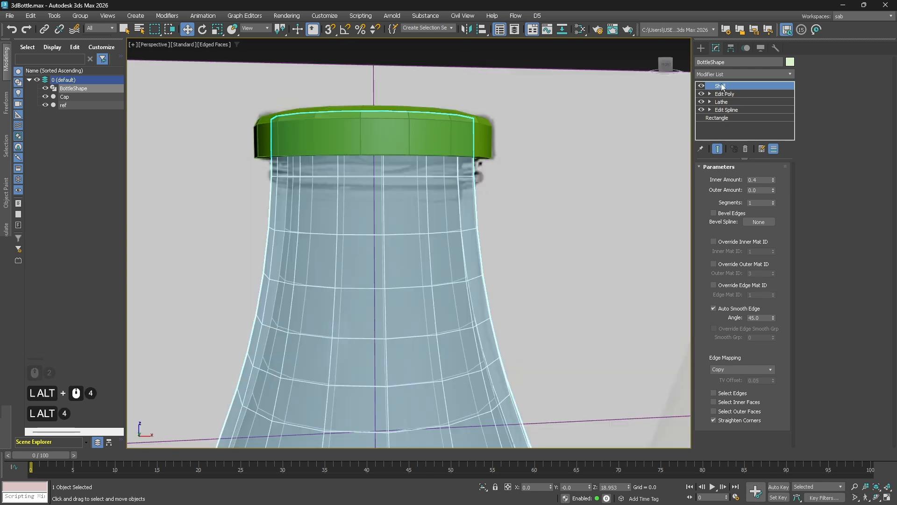
click(733, 75)
text(e)
click(702, 123)
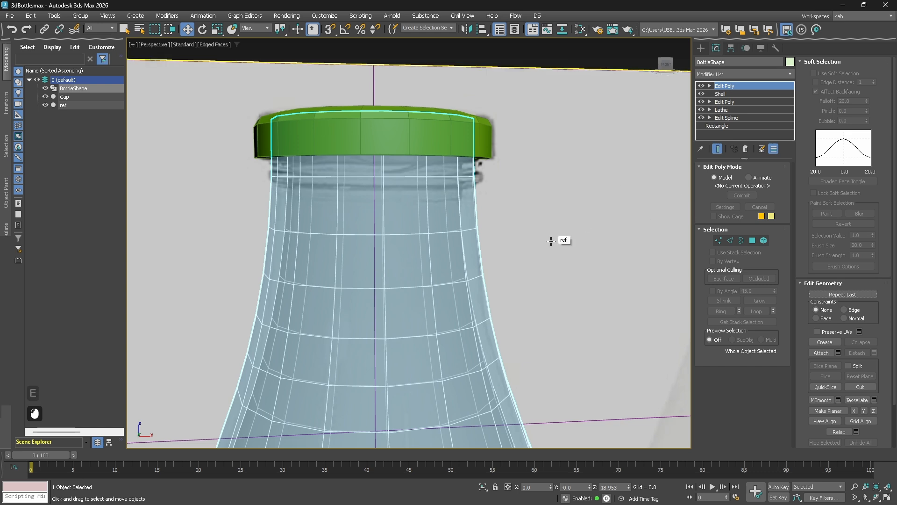
- Switch the bottle's top Edit Poly modifier to edge editing and turn off the bottle's see-through display in the perspective view
key(f)
scroll(526, 222, up, 6)
mouse_move(526, 222)
middle_down()
mouse_move(561, 248)
mouse_move(536, 271)
mouse_move(543, 263)
middle_up()
click(730, 240)
click(578, 192)
key(p)
key(F3)
key(F3)
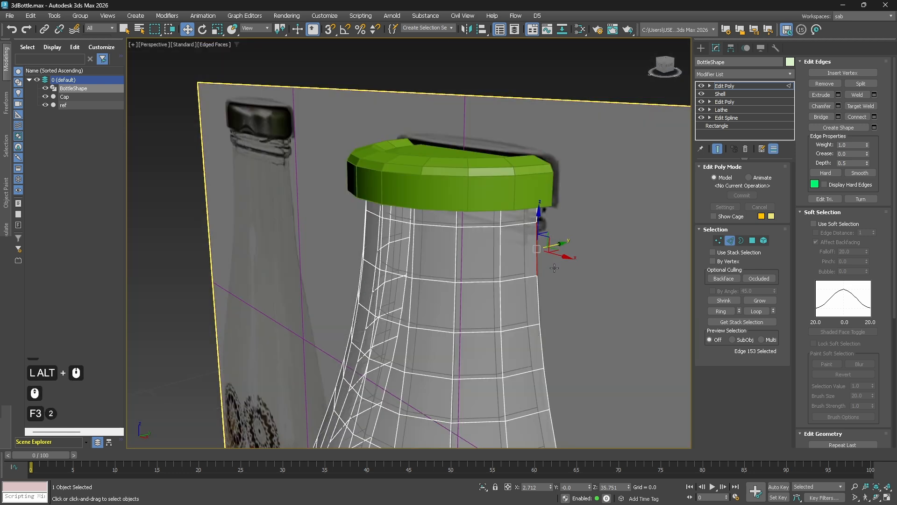
key(alt+x)
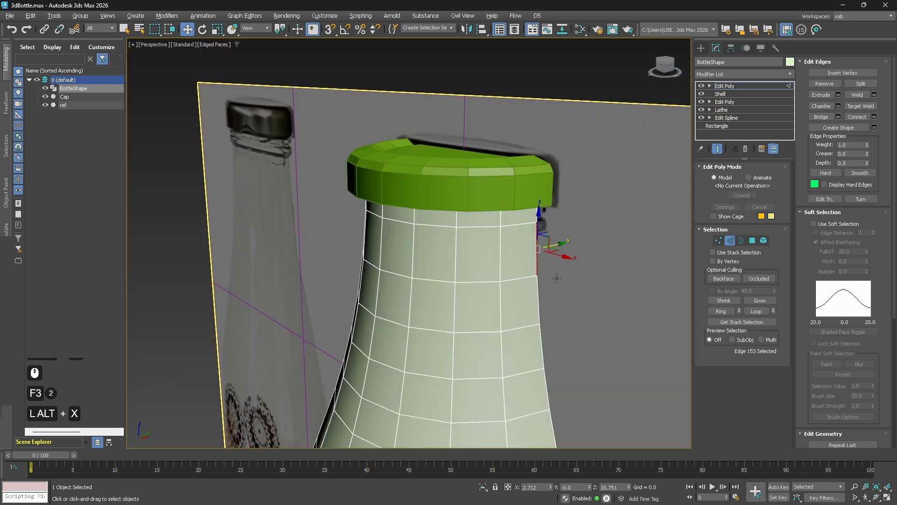
- Connect the ring of vertical neck edges with 1 segment, slid up close beneath the neck's uppermost horizontal loop
click(459, 260)
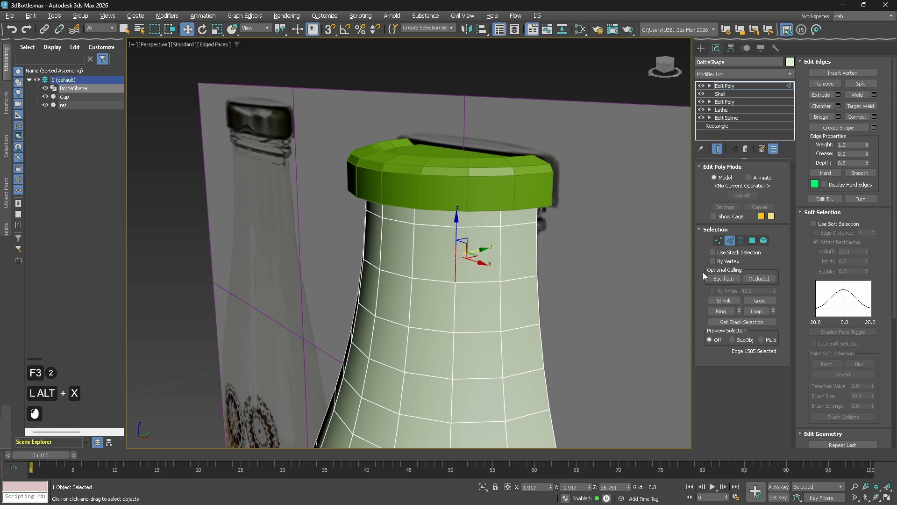
click(727, 313)
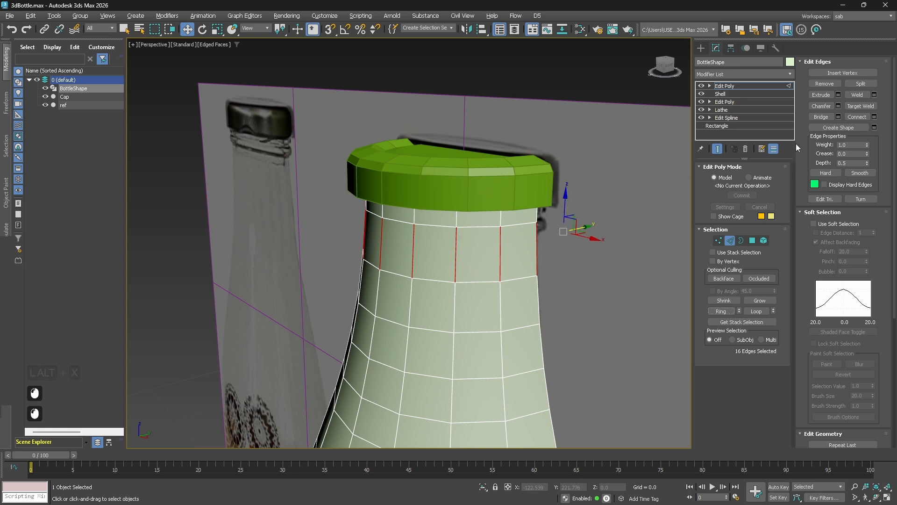
click(874, 117)
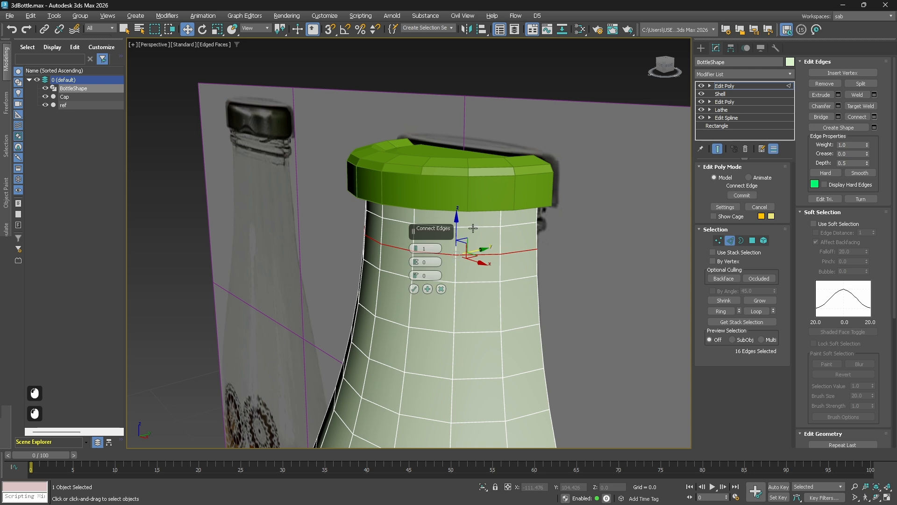
drag(416, 274, 469, 134)
click(414, 289)
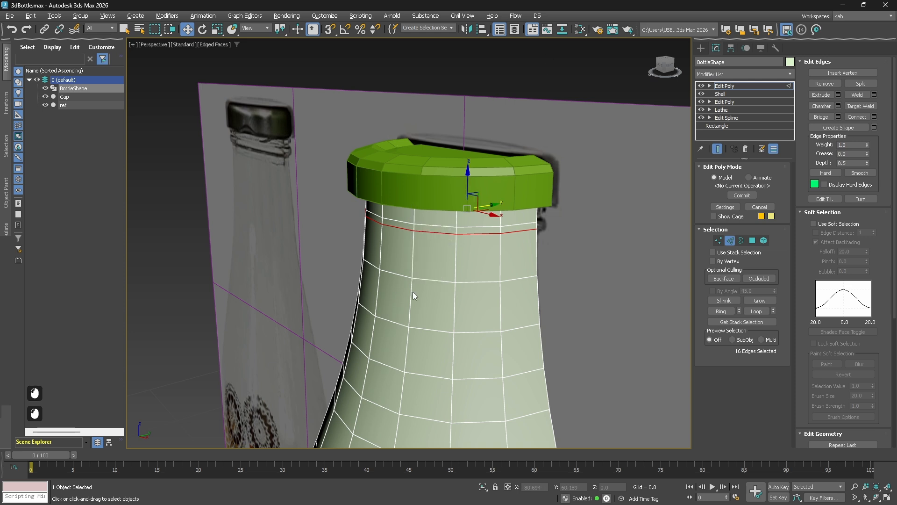
alt+middle_drag(413, 291, 435, 208)
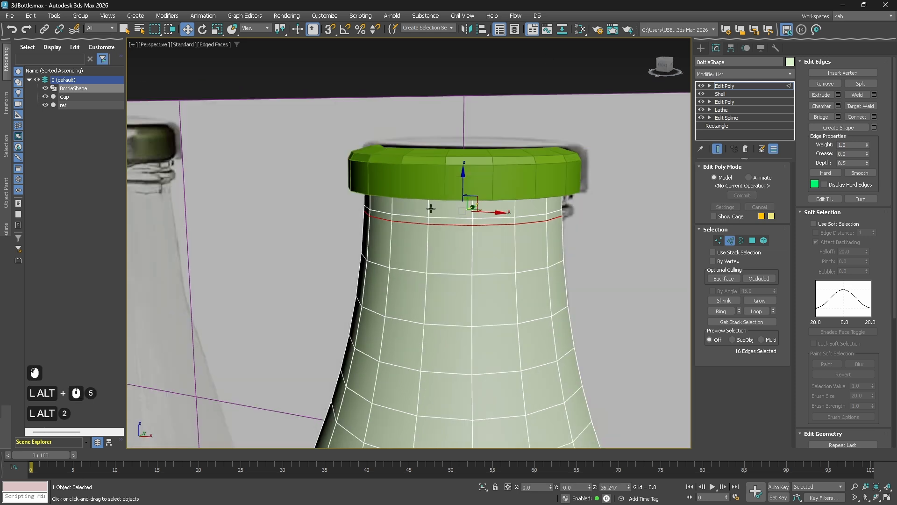
- Connect the ring of vertical edges at the bottle's mouth with one loop, slid down close above the existing neck loop
click(431, 208)
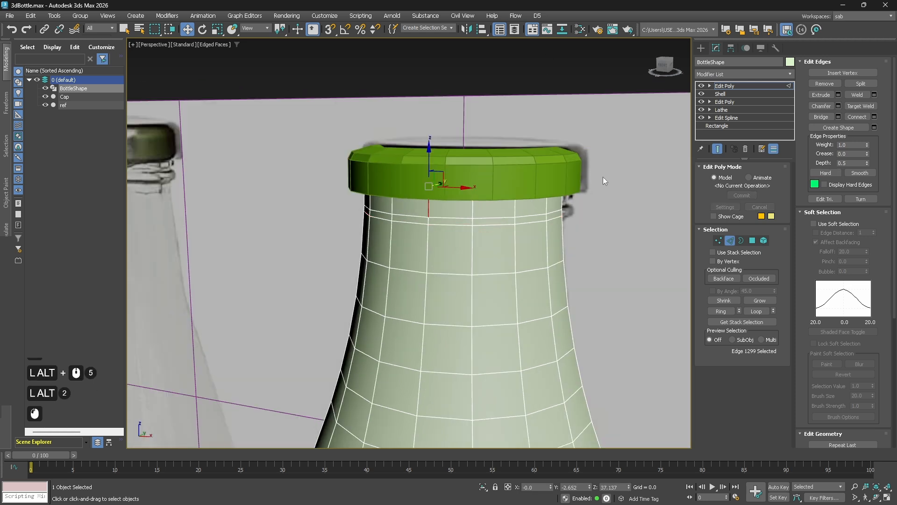
click(716, 311)
click(874, 117)
drag(416, 275, 424, 428)
click(414, 289)
- Make the bottle see-through and select the middle one of the three close edge loops beneath the cap
scroll(467, 285, up, 3)
key(alt+x)
alt+middle_drag(454, 283, 475, 267)
key(f)
scroll(456, 200, up, 3)
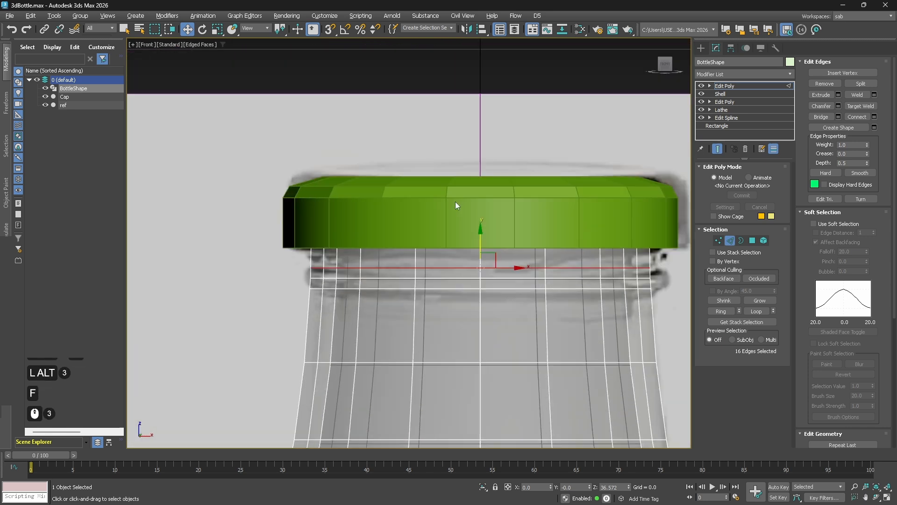
scroll(420, 230, up, 1)
alt+middle_drag(291, 311, 351, 285)
click(352, 285)
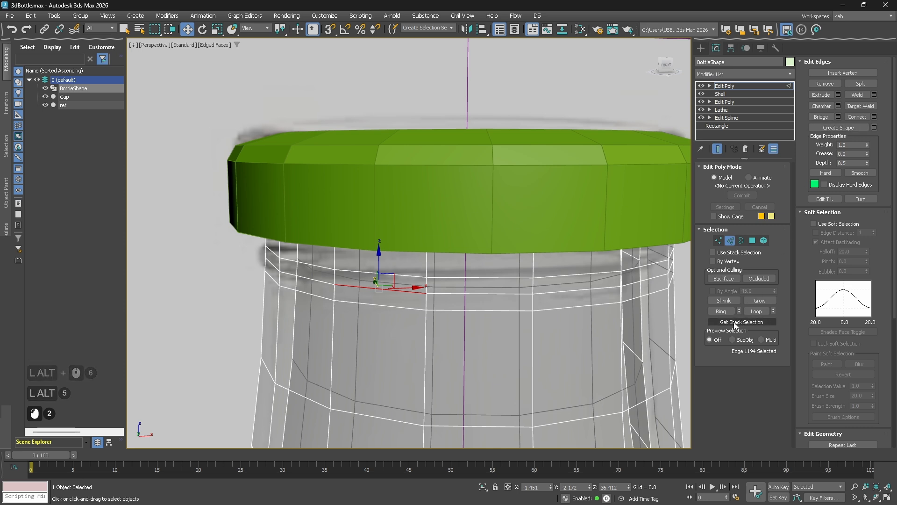
click(722, 310)
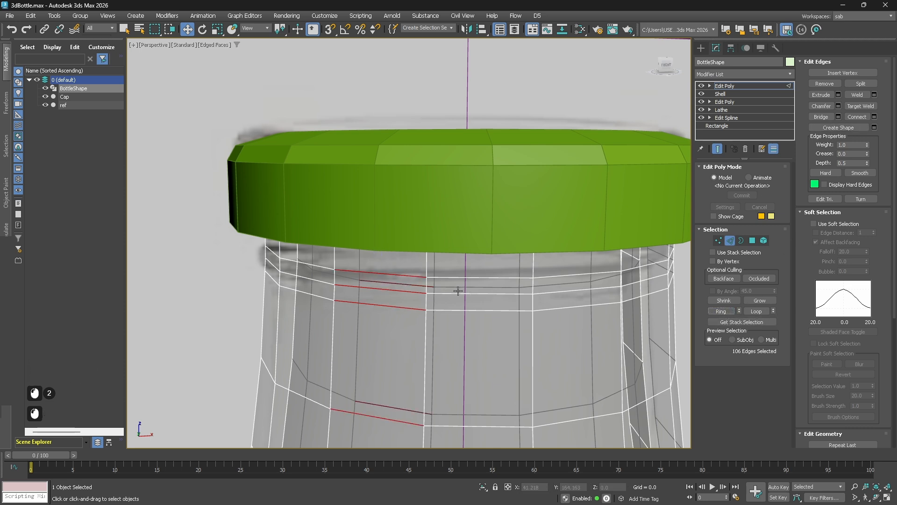
click(458, 290)
click(757, 311)
- Scale the selected neck loop outward in the front view to match the glass ring in the reference photo
alt+middle_drag(436, 308, 430, 311)
key(f)
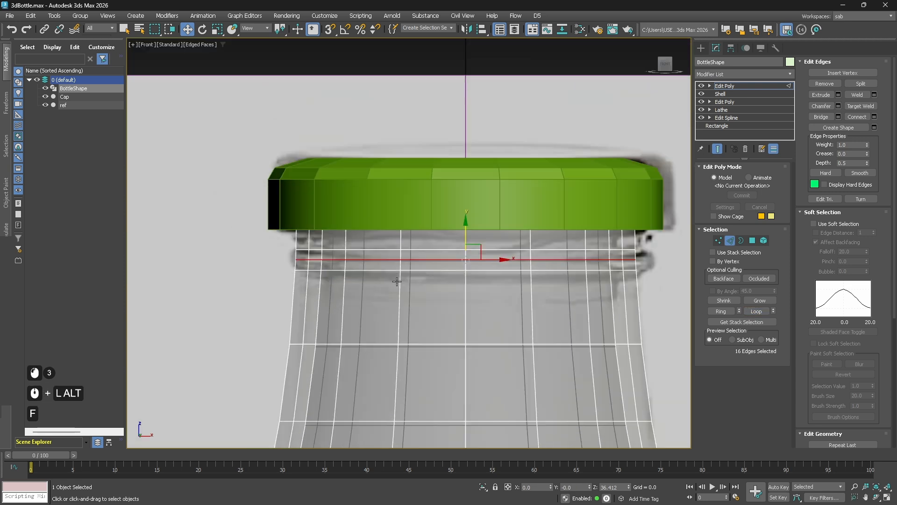
scroll(423, 300, up, 2)
scroll(506, 277, down, 4)
scroll(559, 285, up, 2)
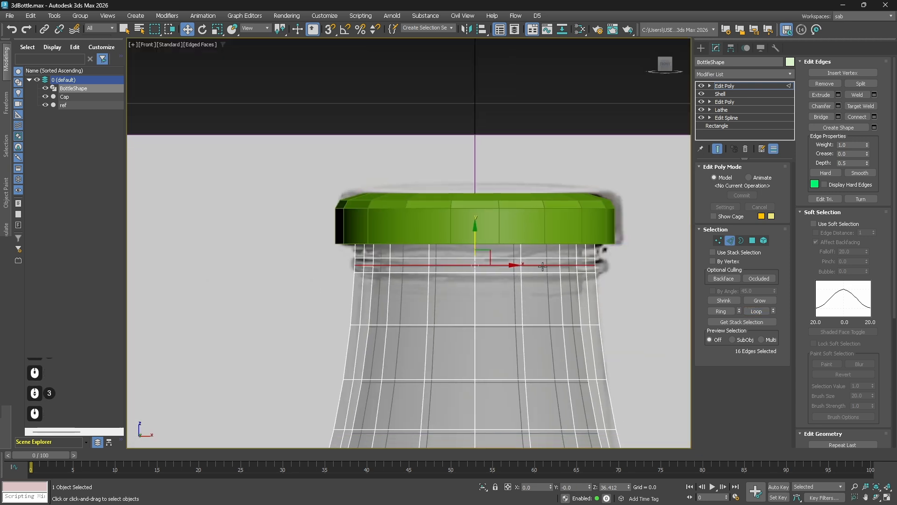
key(r)
drag(484, 265, 487, 261)
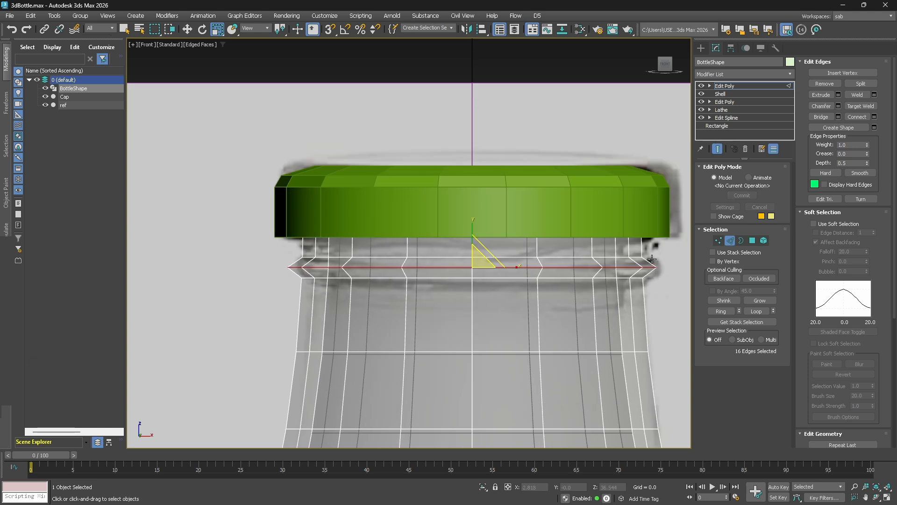
- Chamfer the widened neck loop by 0.14 with 1 segment and leave edge editing
click(838, 106)
drag(416, 262, 421, 260)
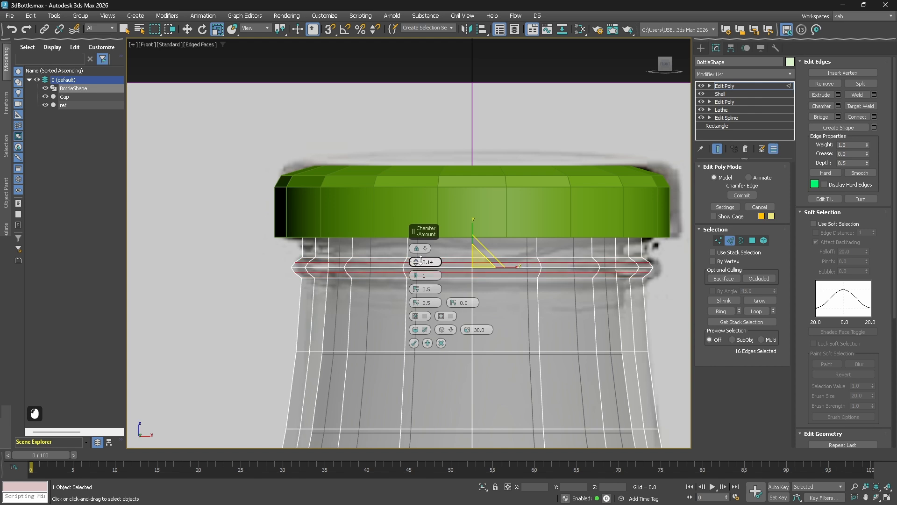
click(413, 343)
key(2)
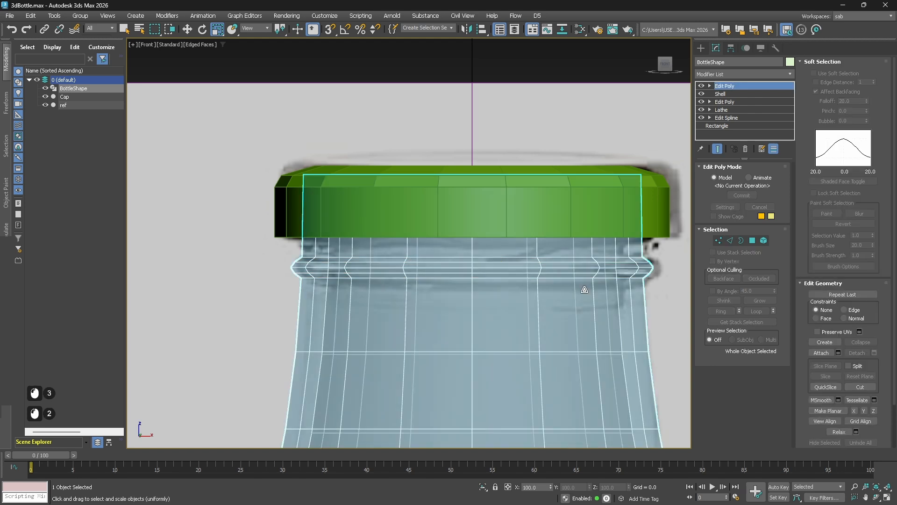
- Hide the ref plane in the perspective view and turn off the bottle's see-through display
scroll(584, 290, down, 5)
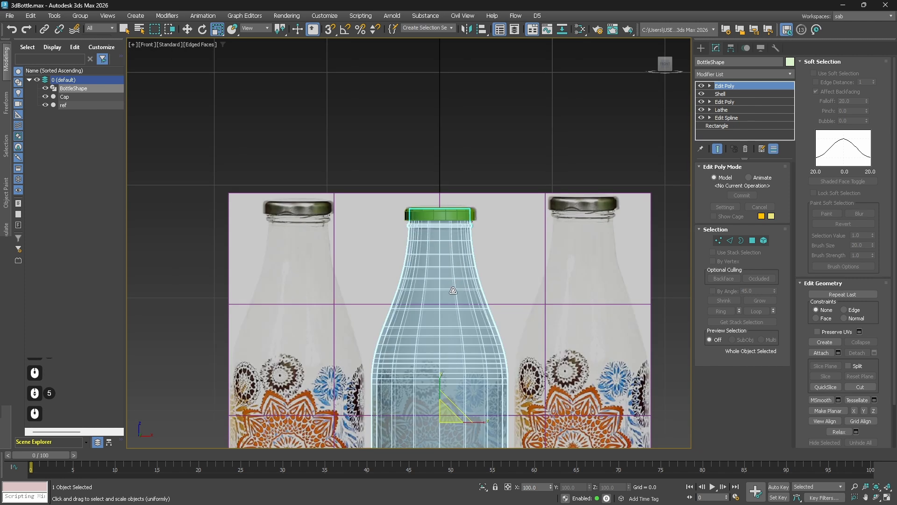
key(p)
alt+middle_drag(583, 287, 2, 126)
click(45, 105)
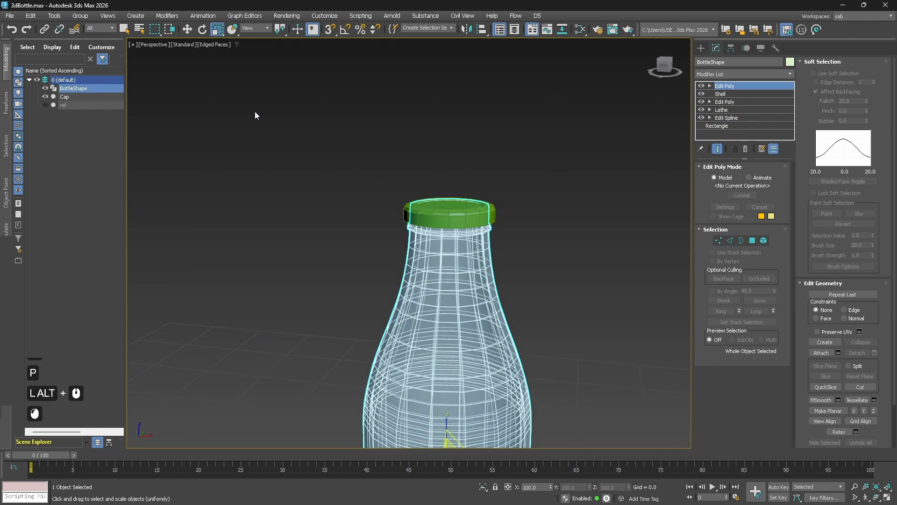
click(255, 115)
scroll(488, 330, up, 1)
click(466, 283)
key(alt+x)
click(485, 236)
scroll(463, 211, up, 2)
key(F4)
key(F4)
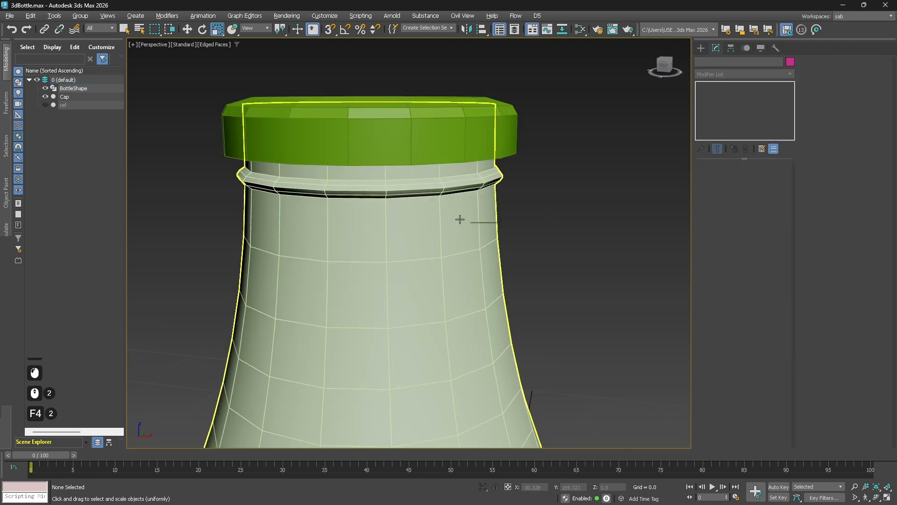
- Isolate the bottle and add a TurboSmooth modifier on top of its stack
click(460, 218)
click(710, 85)
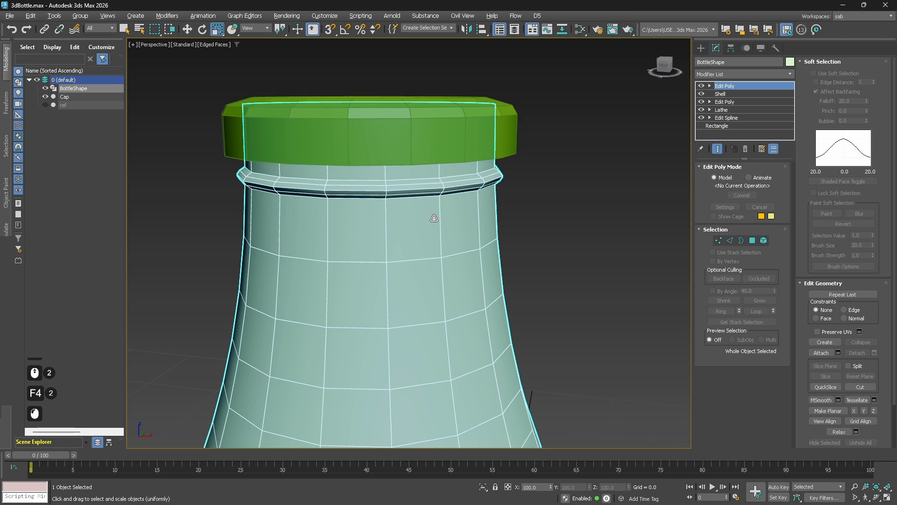
key(alt+q)
alt+middle_drag(429, 218, 423, 246)
click(738, 75)
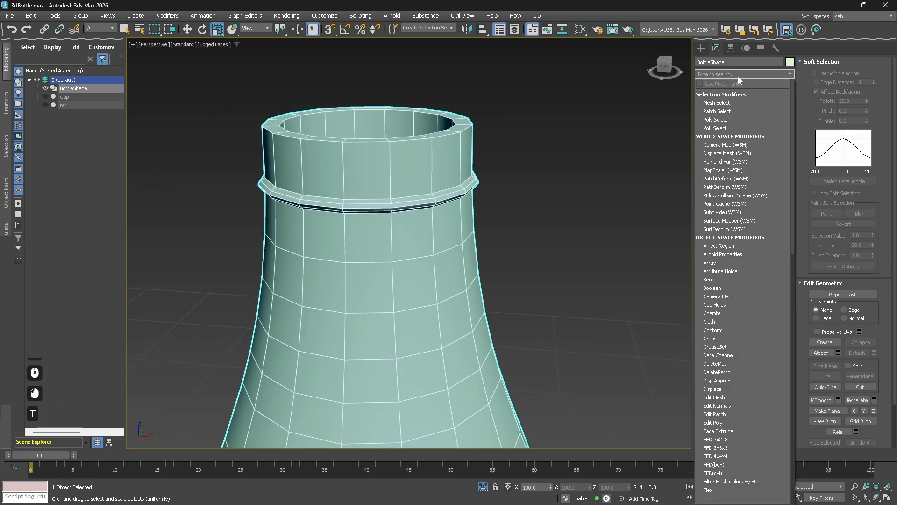
text(turb)
key(Return)
- Turn off edged faces and inspect the smoothed bottle down to its base
click(562, 214)
key(F4)
scroll(439, 292, down, 2)
mouse_move(428, 369)
middle_down()
mouse_move(427, 186)
mouse_move(437, 299)
mouse_move(457, 344)
mouse_move(425, 357)
middle_up()
click(425, 358)
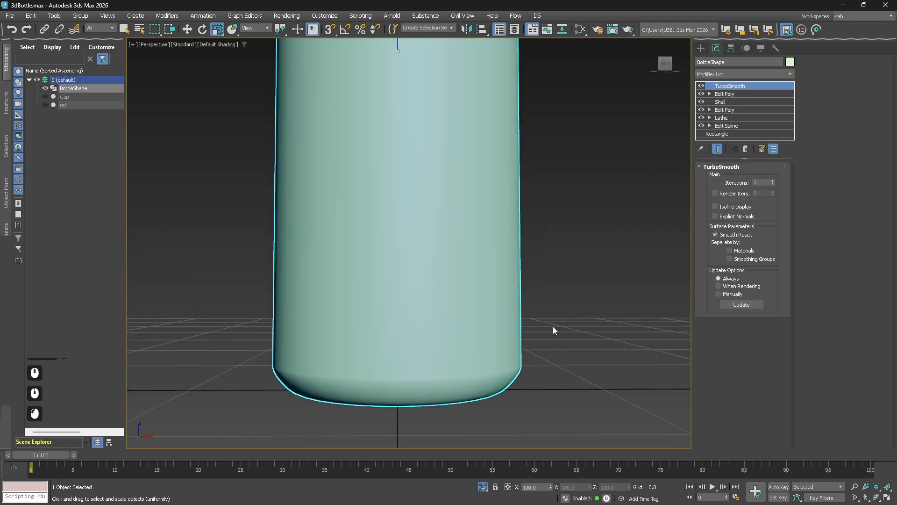
- Show edged faces and toggle TurboSmooth's display to compare the bottle's neck ring and rim with and without smoothing
click(701, 86)
key(F4)
scroll(461, 262, up, 5)
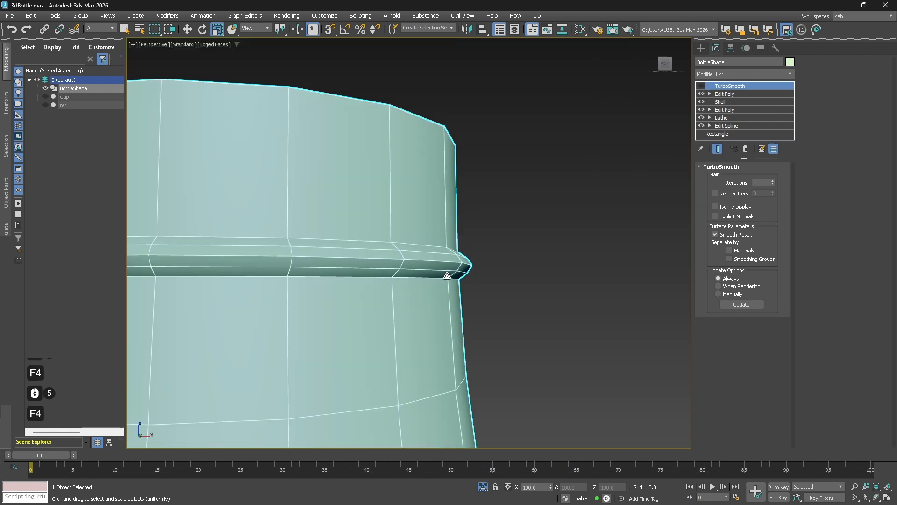
click(701, 87)
scroll(458, 192, down, 5)
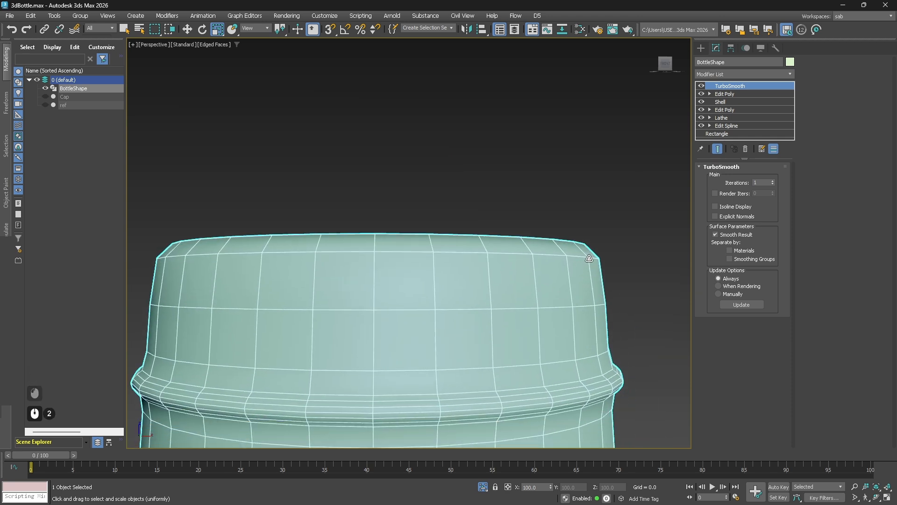
click(702, 86)
click(701, 86)
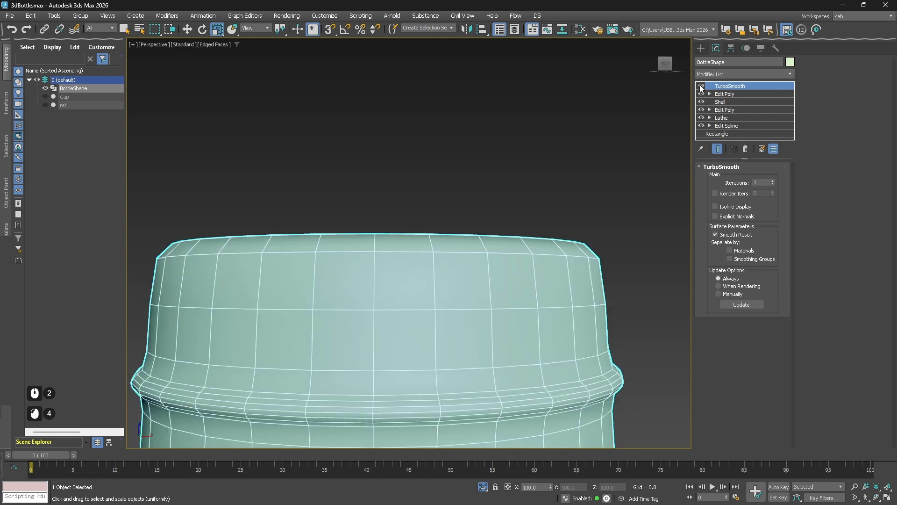
click(701, 87)
scroll(517, 281, down, 3)
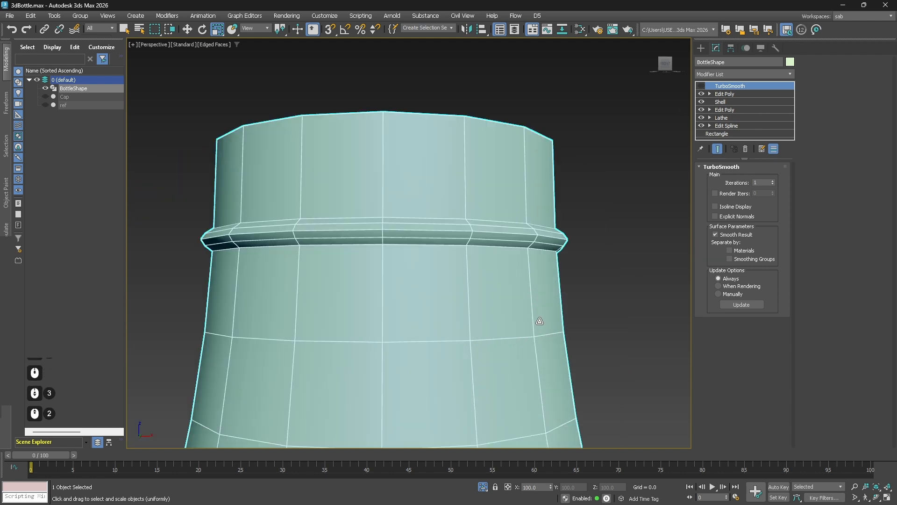
- Compare the profile of the neck ring close up with TurboSmooth switched on and off
scroll(457, 230, up, 5)
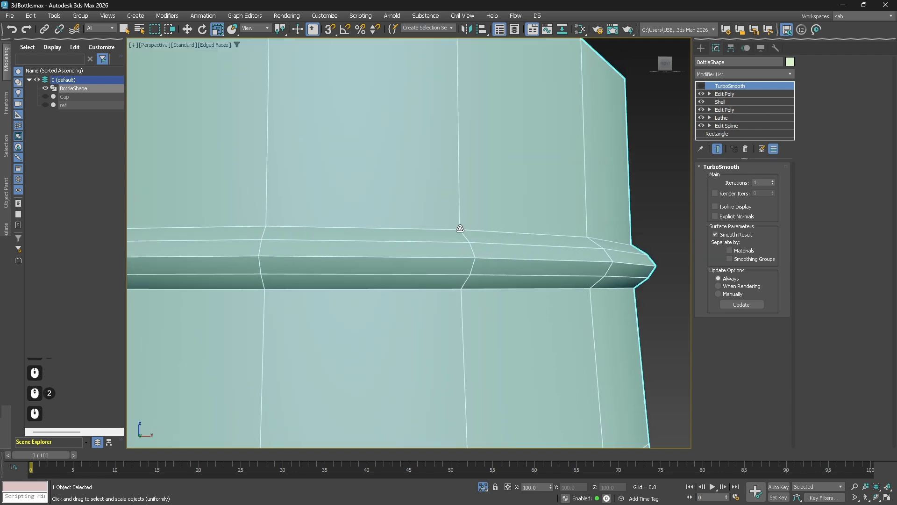
click(701, 85)
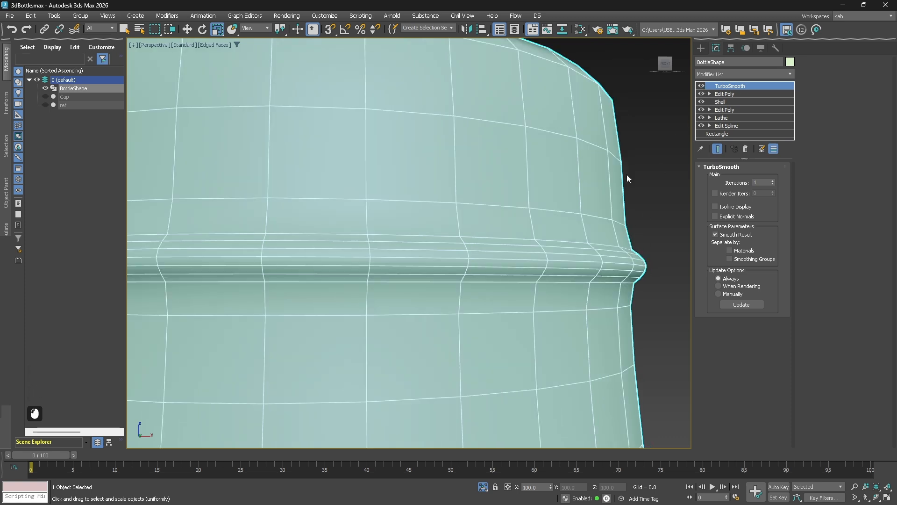
click(701, 86)
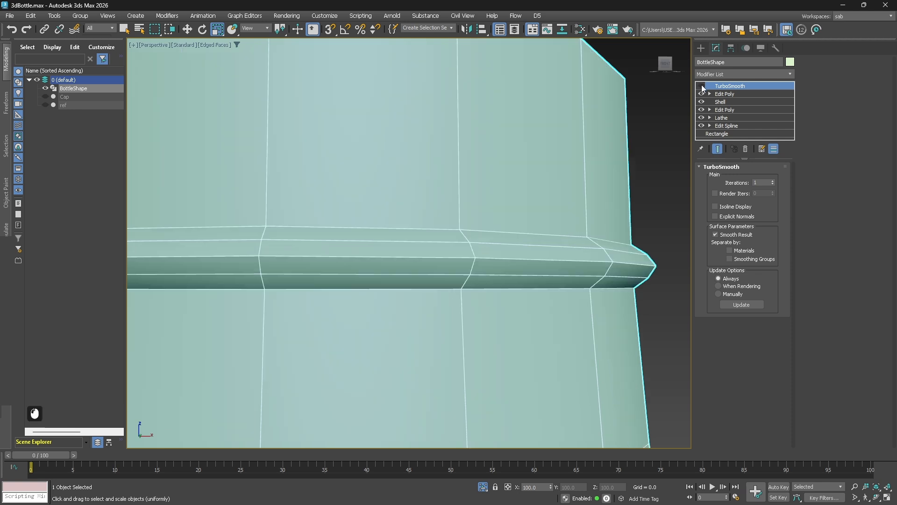
scroll(575, 196, down, 3)
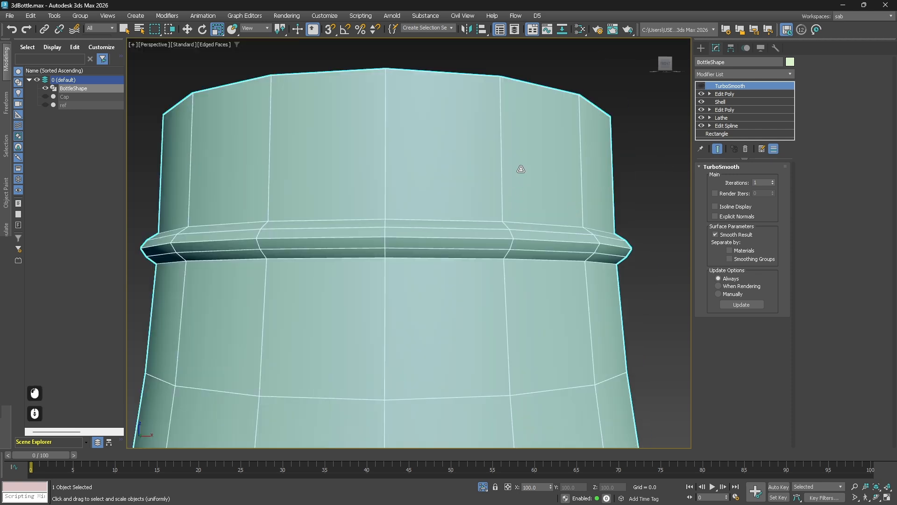
- Connect the ring of vertical edges between the rim and the neck ring with 2 segments, pinch 88 and slide 0
click(734, 95)
click(730, 240)
click(502, 198)
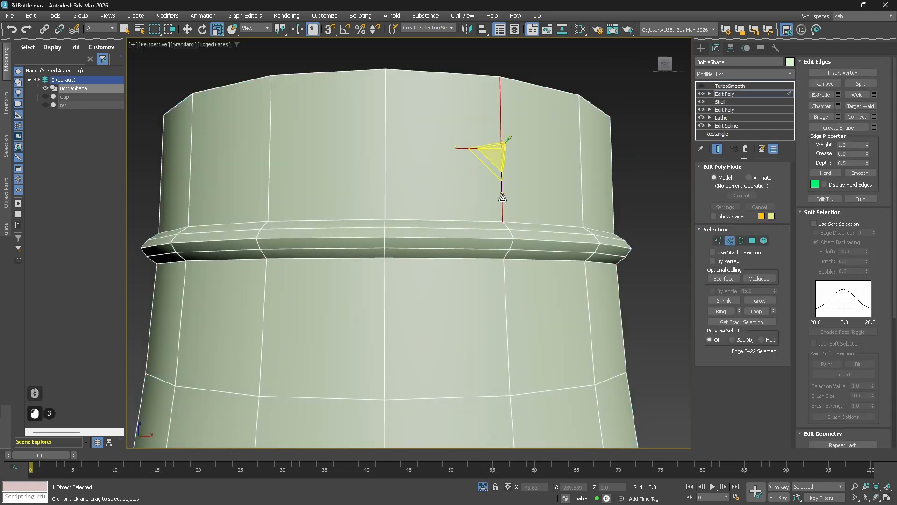
click(721, 311)
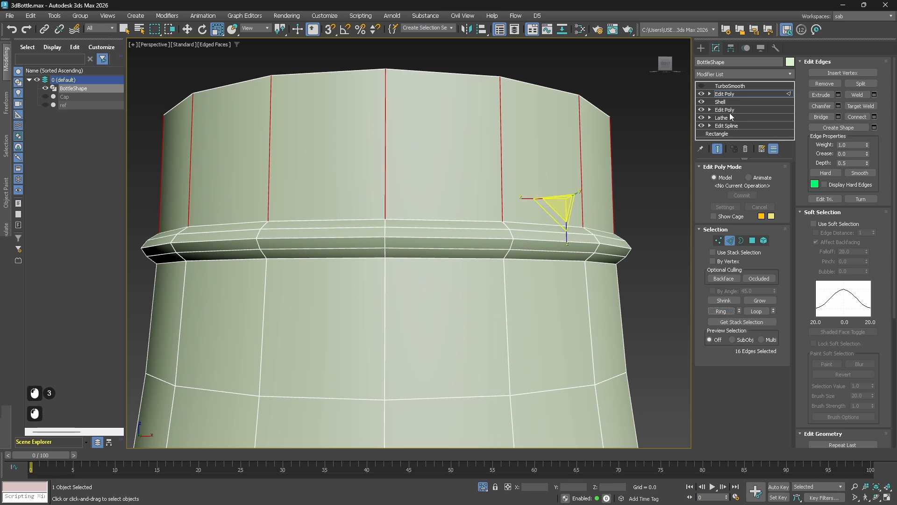
click(874, 117)
click(416, 247)
drag(416, 279, 486, 238)
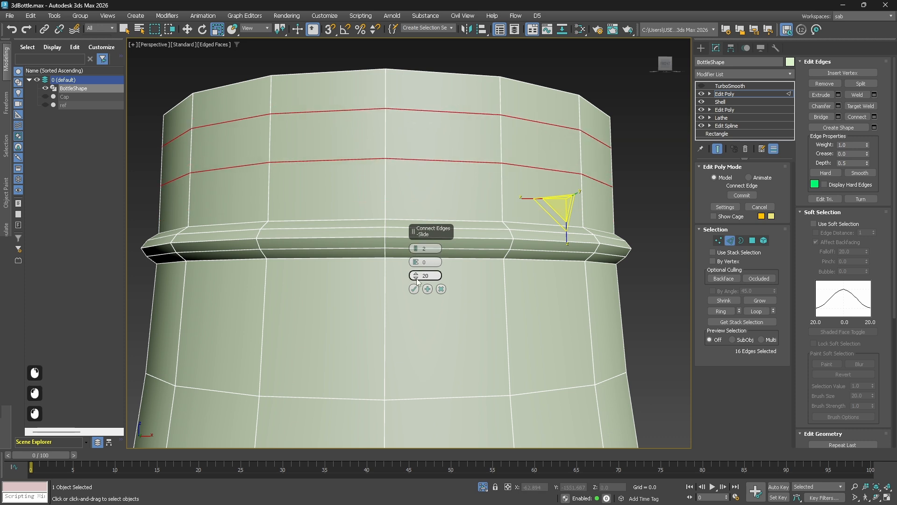
right_click(416, 276)
drag(415, 261, 520, 99)
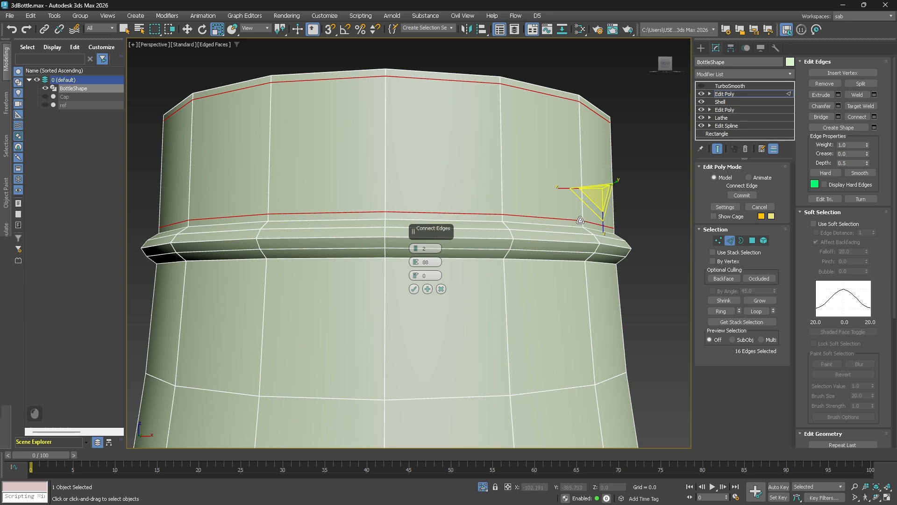
click(413, 288)
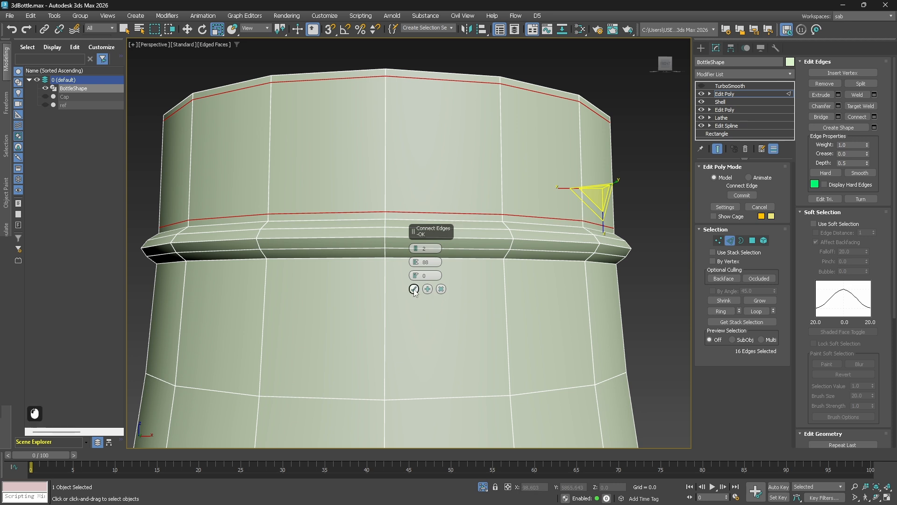
- Connect the ring of vertical edges just below the neck ring with 1 segment, pinch 0 and slide 90
click(585, 307)
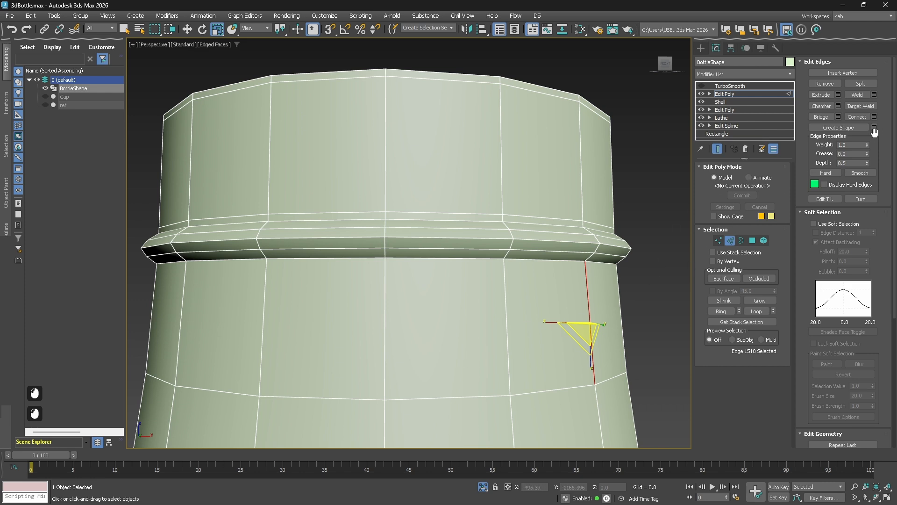
click(721, 311)
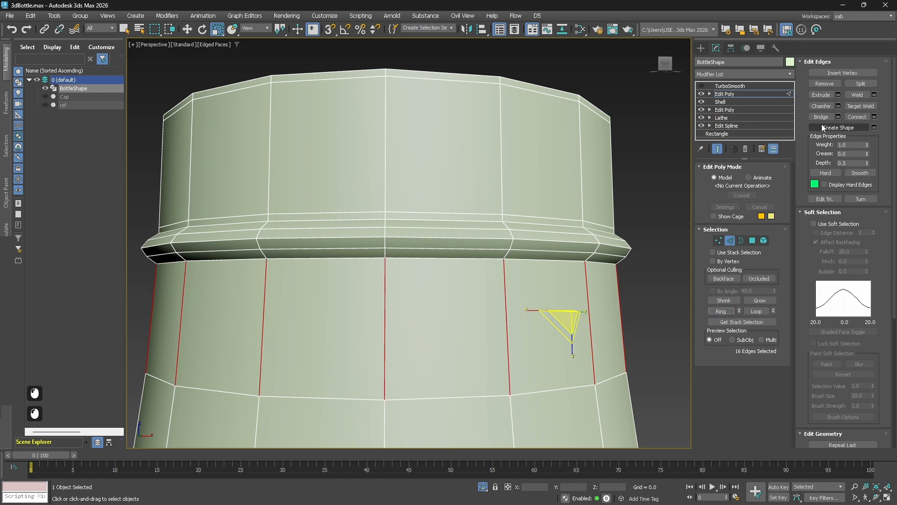
click(874, 116)
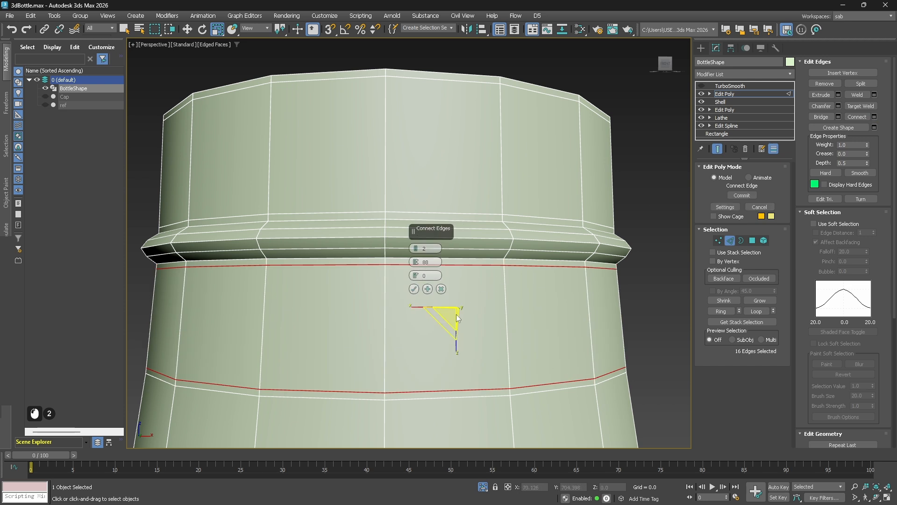
click(415, 250)
right_click(417, 263)
drag(416, 276, 442, 106)
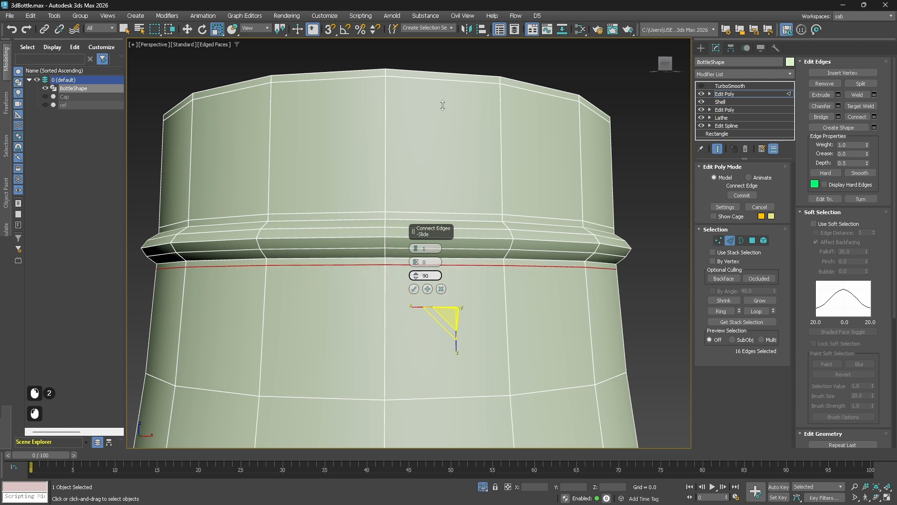
click(414, 289)
- Leave edge editing, switch TurboSmooth on, hide edged faces, and inspect the smoothed neck ring and bottle rim from above
click(729, 241)
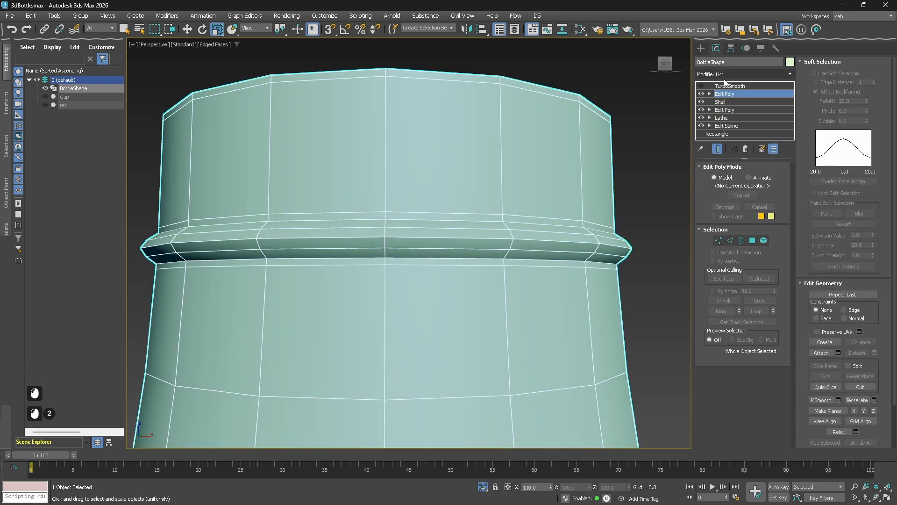
click(725, 86)
click(701, 86)
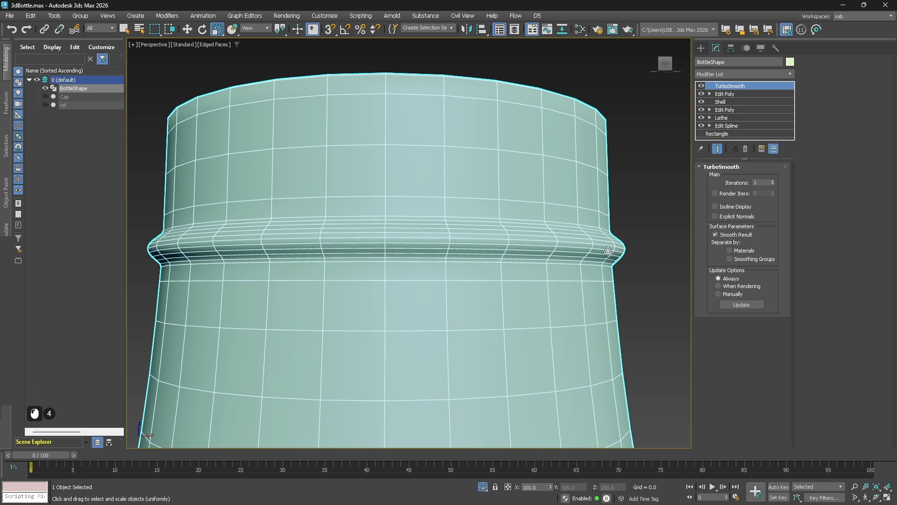
click(701, 86)
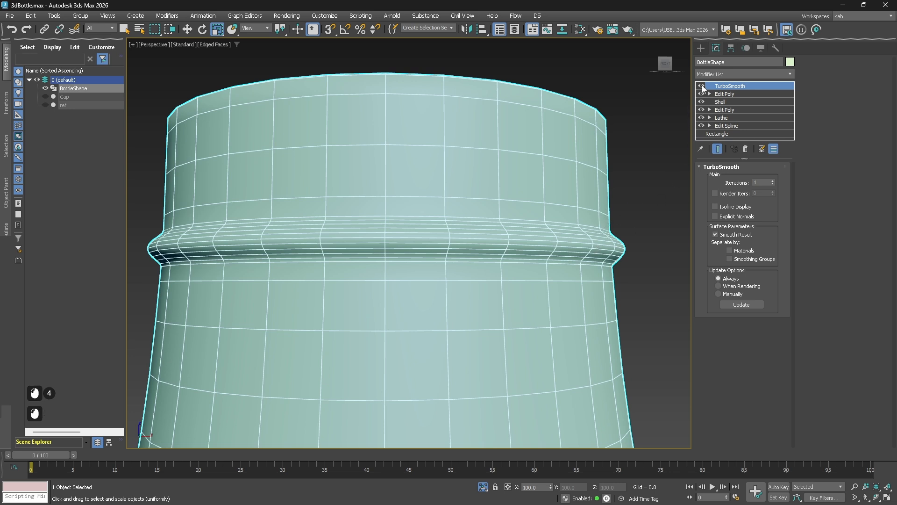
click(701, 86)
key(F4)
scroll(628, 205, down, 3)
alt+middle_drag(626, 210, 605, 306)
middle_drag(605, 304, 491, 262)
scroll(490, 261, up, 2)
middle_drag(575, 290, 525, 307)
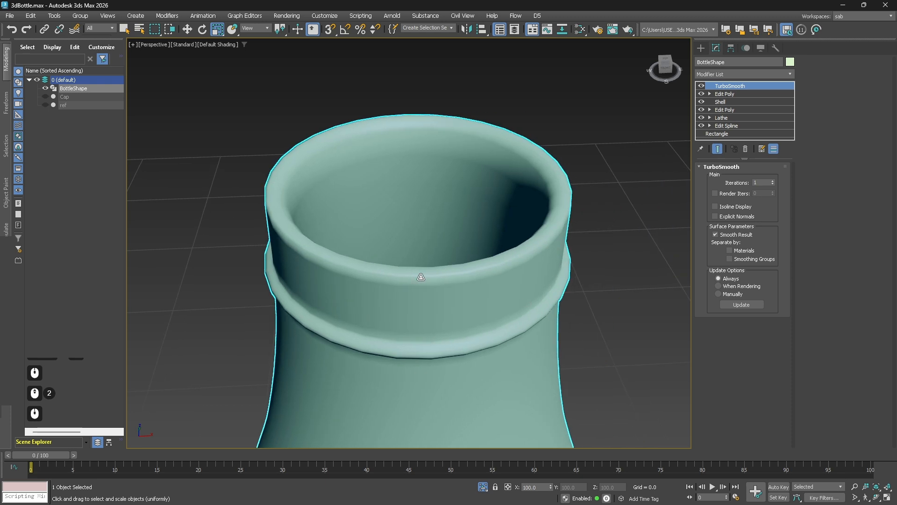
scroll(341, 129, up, 1)
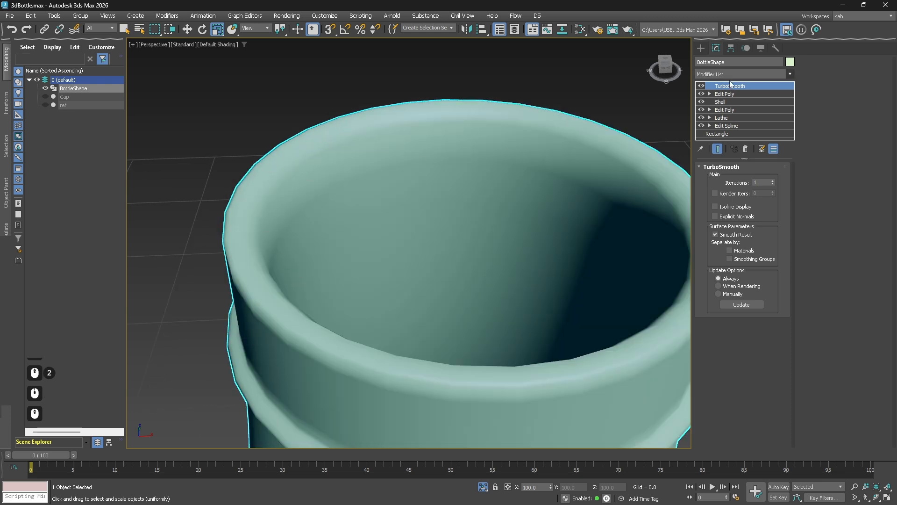
- With TurboSmooth off, connect the uppermost inner-wall edge ring of the bottle's mouth with 1 segment, pinch 0 and slide -92
click(700, 85)
click(724, 93)
key(F4)
scroll(553, 191, down, 2)
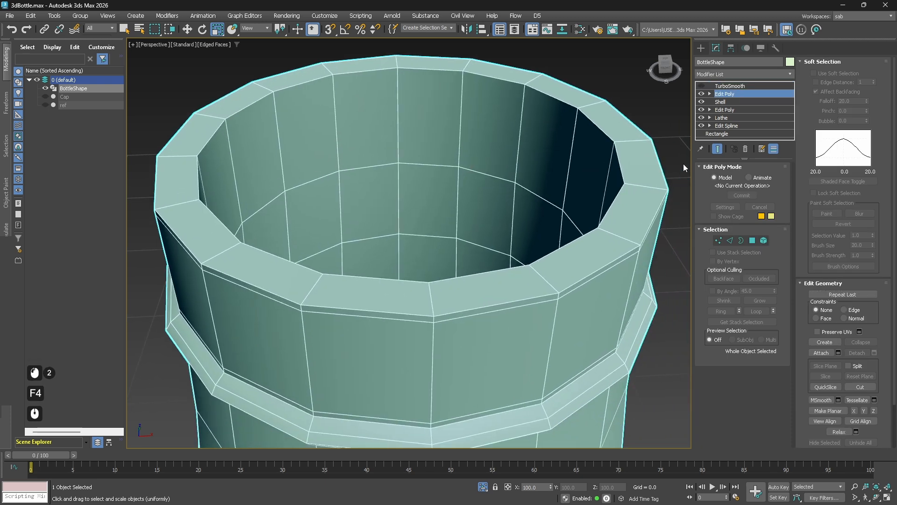
click(730, 240)
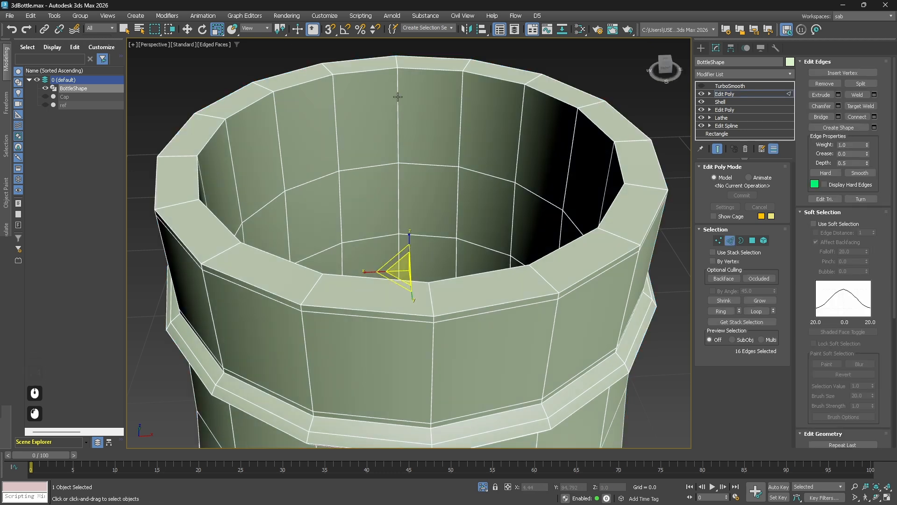
click(396, 96)
click(718, 309)
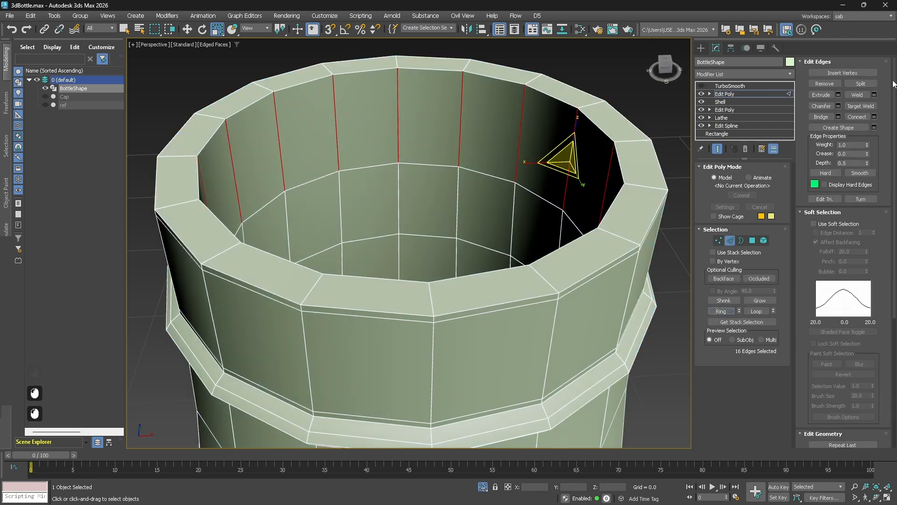
click(875, 117)
drag(417, 279, 442, 413)
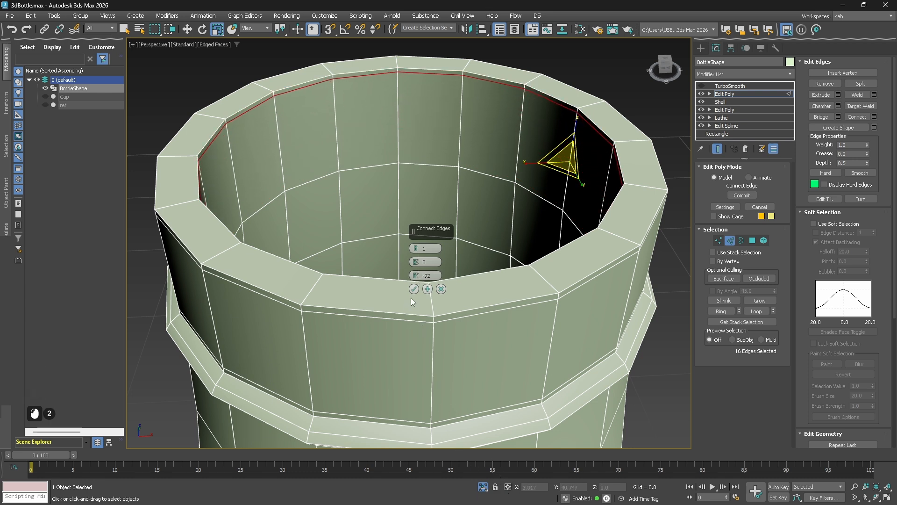
click(413, 289)
- Leave edge editing, turn TurboSmooth back on, and check the smoothed rim with edged faces hidden
click(730, 240)
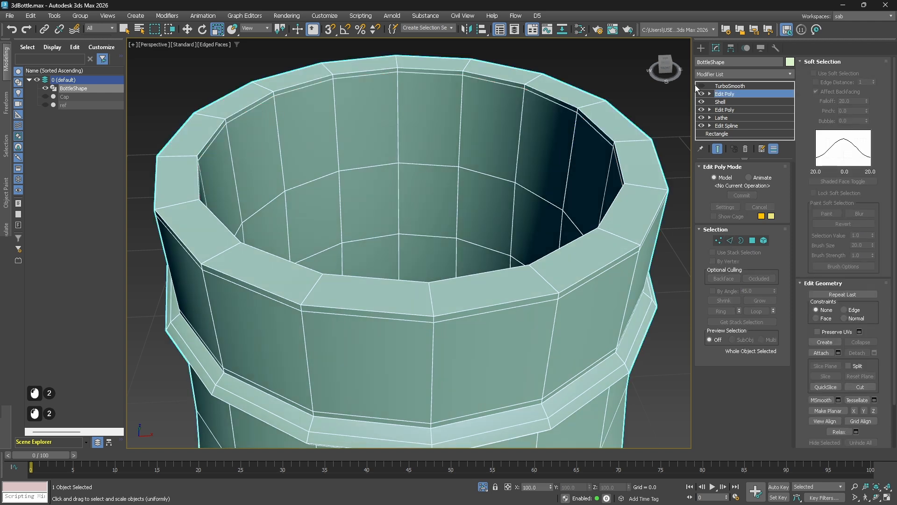
click(701, 86)
key(F4)
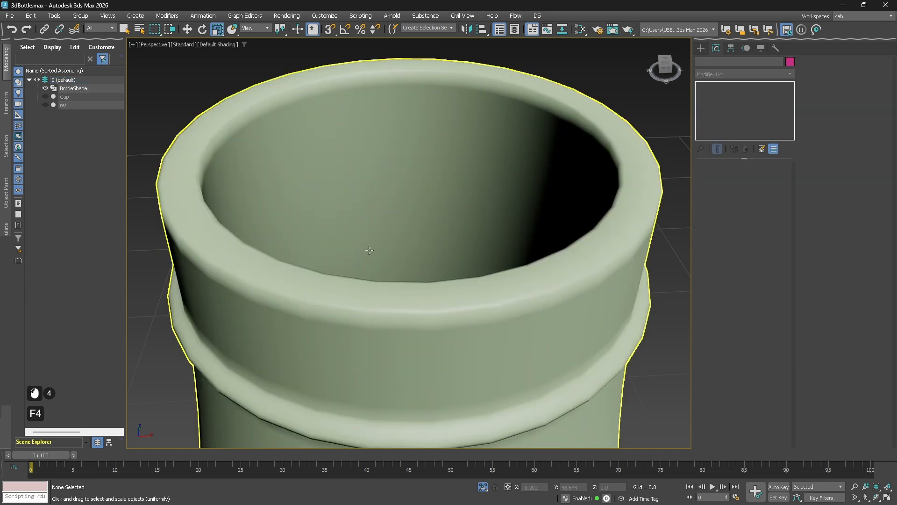
scroll(369, 250, down, 5)
key(F4)
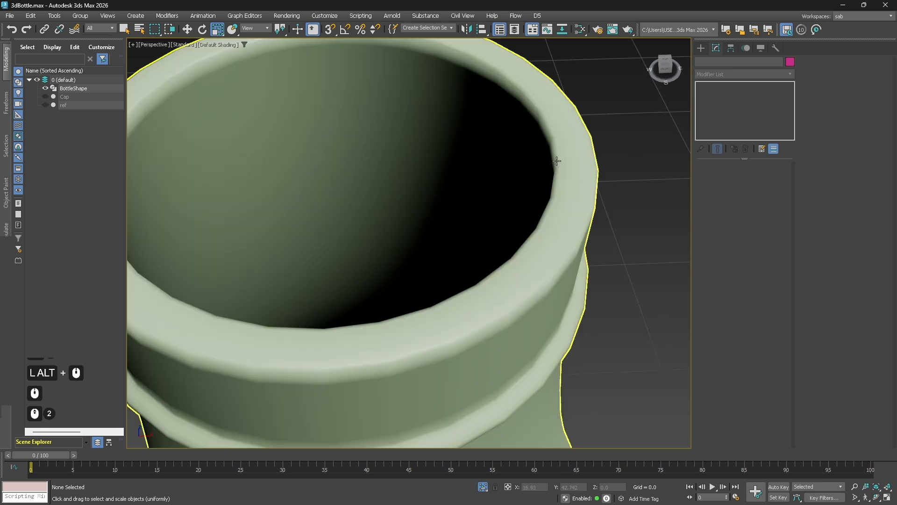
- Set the bottle's TurboSmooth iterations to 2 and show edged faces
click(563, 141)
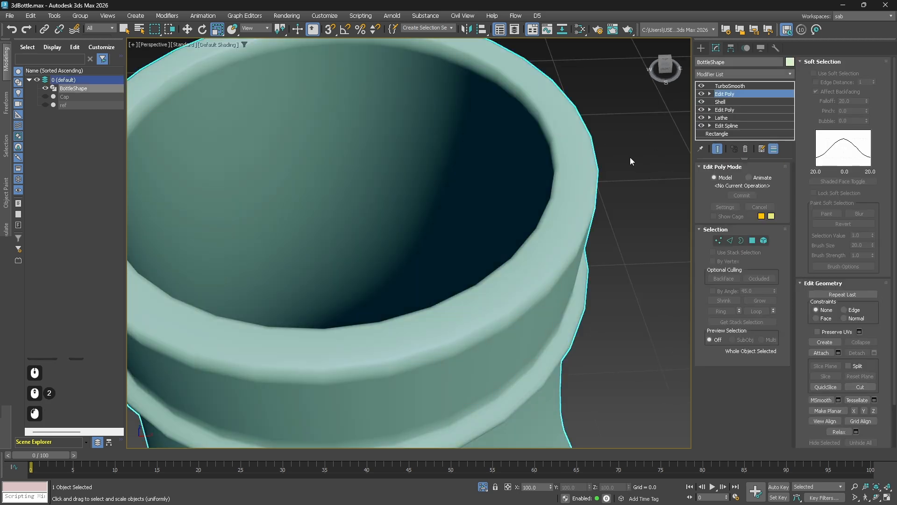
click(743, 86)
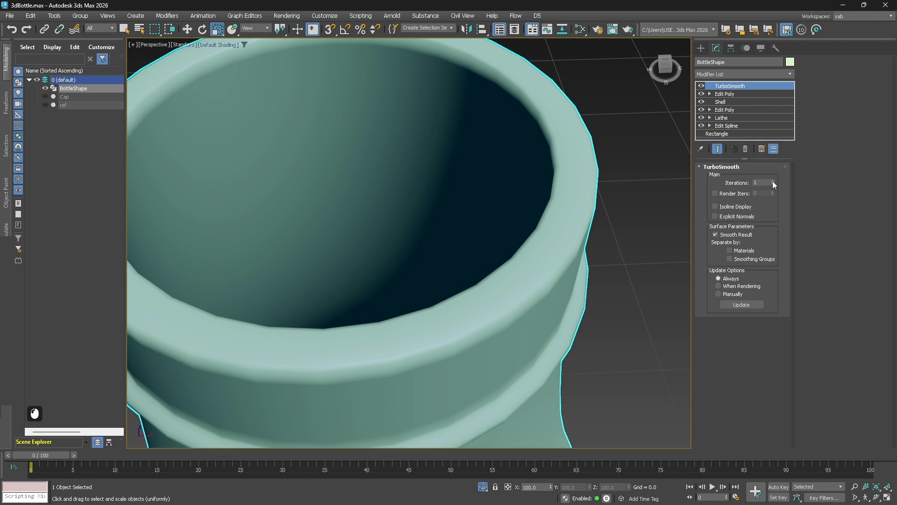
click(773, 181)
scroll(538, 266, down, 2)
key(F4)
- Examine the mesh density on the bottle's neck and shoulder, comparing it with TurboSmooth off and on
alt+middle_drag(529, 298, 525, 288)
scroll(518, 245, up, 2)
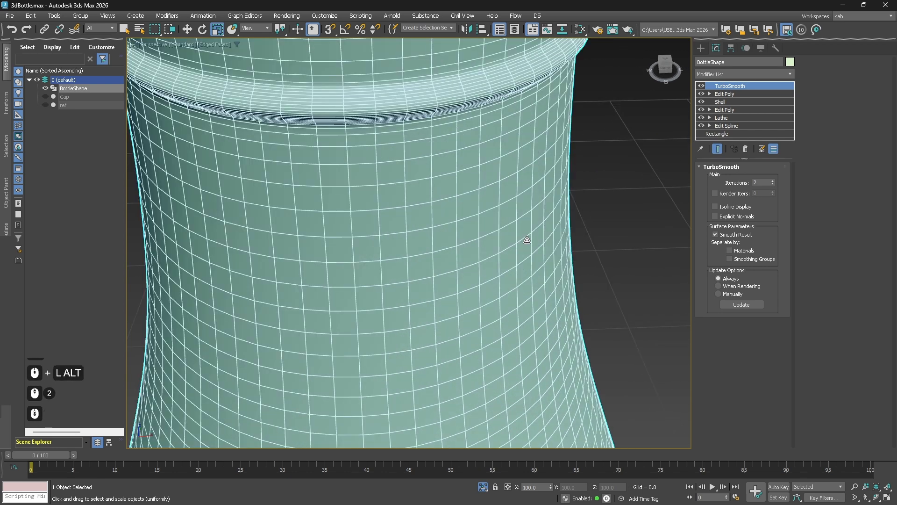
scroll(527, 240, down, 3)
scroll(581, 168, up, 2)
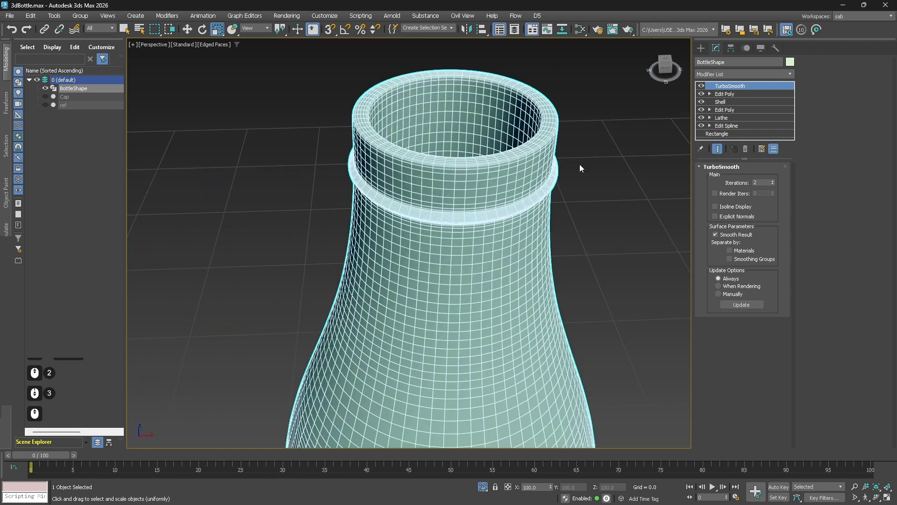
click(701, 86)
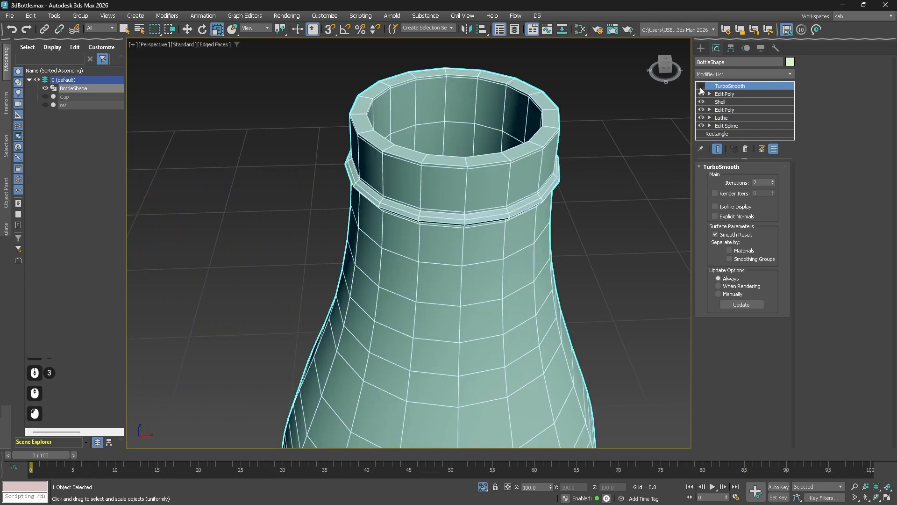
click(701, 86)
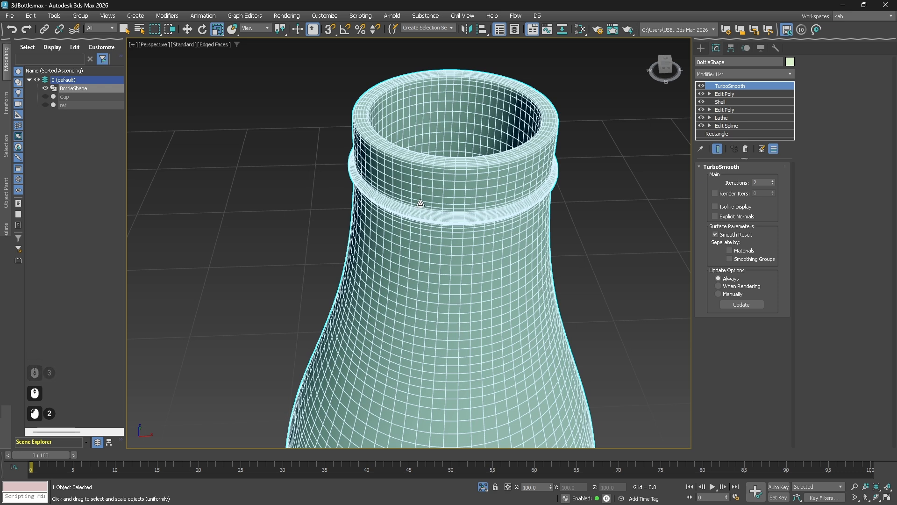
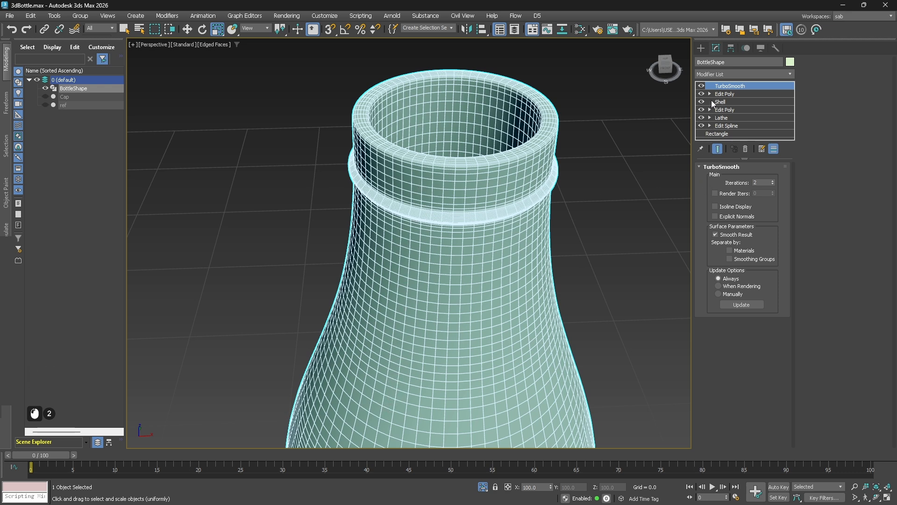
- Toggle TurboSmooth's Isoline Display to compare the wireframes, leaving it enabled
click(723, 207)
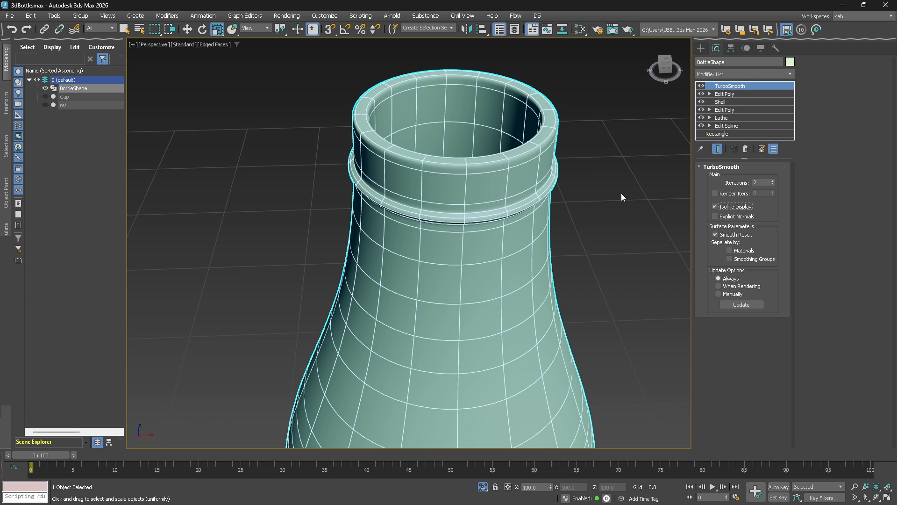
click(716, 207)
click(715, 208)
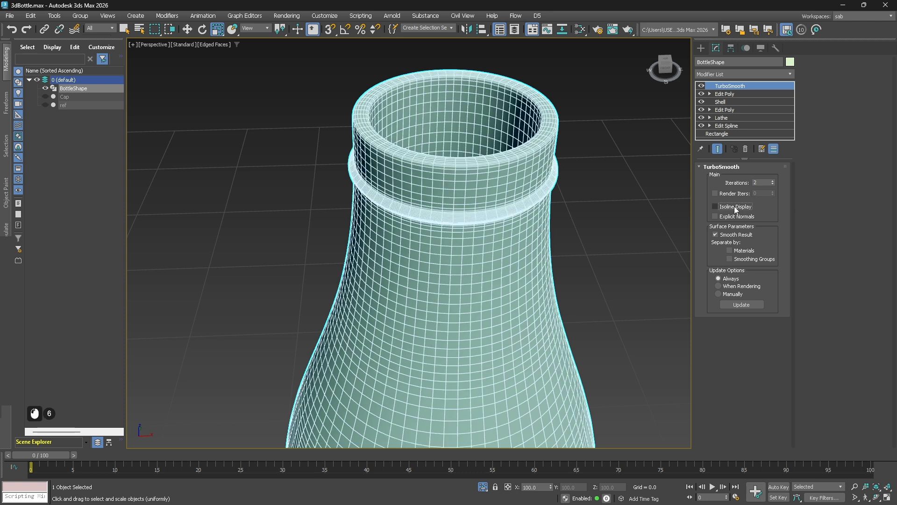
click(734, 207)
- Deselect the bottle and hide edged faces to view its smoothed neck and shoulder
scroll(607, 287, down, 3)
click(612, 291)
scroll(611, 288, up, 3)
key(F4)
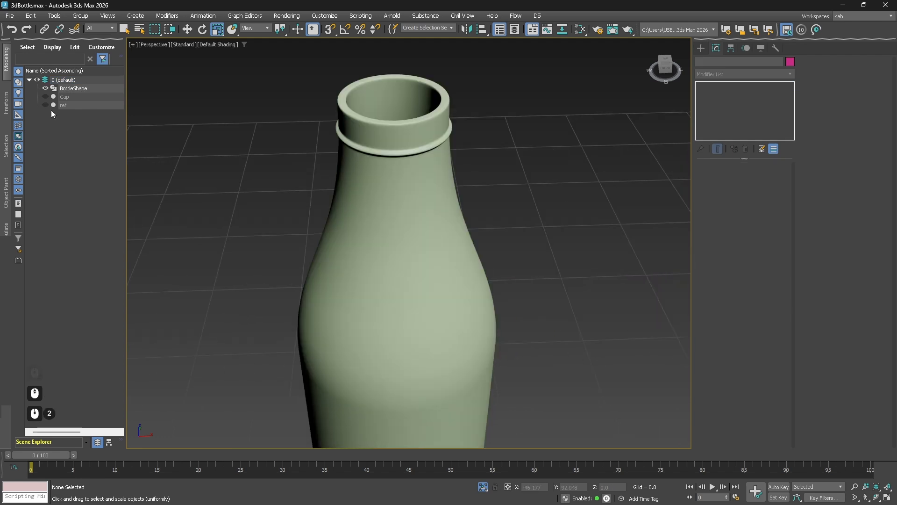
- Unhide the Cap and add a TurboSmooth modifier to it with 2 iterations and Isoline Display enabled
click(45, 96)
alt+middle_drag(430, 215, 535, 164)
click(532, 158)
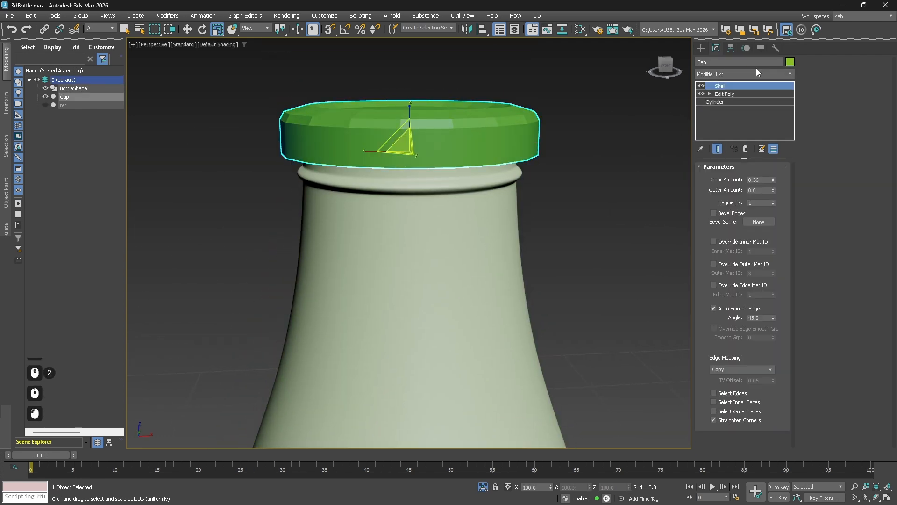
click(750, 73)
text(t)
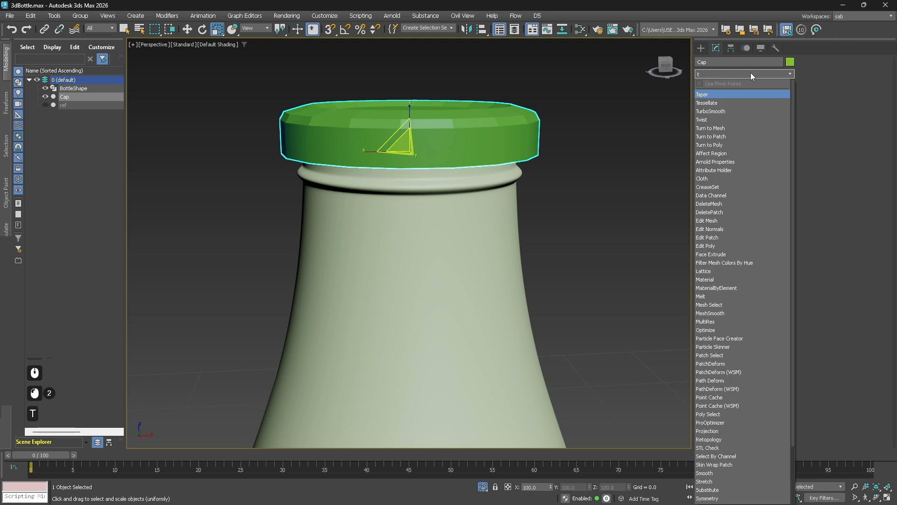
text(urb)
key(Return)
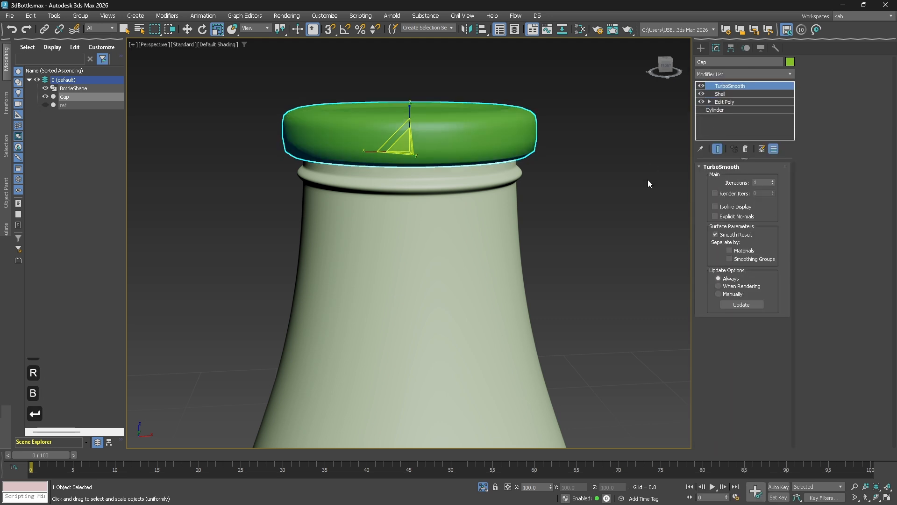
click(773, 180)
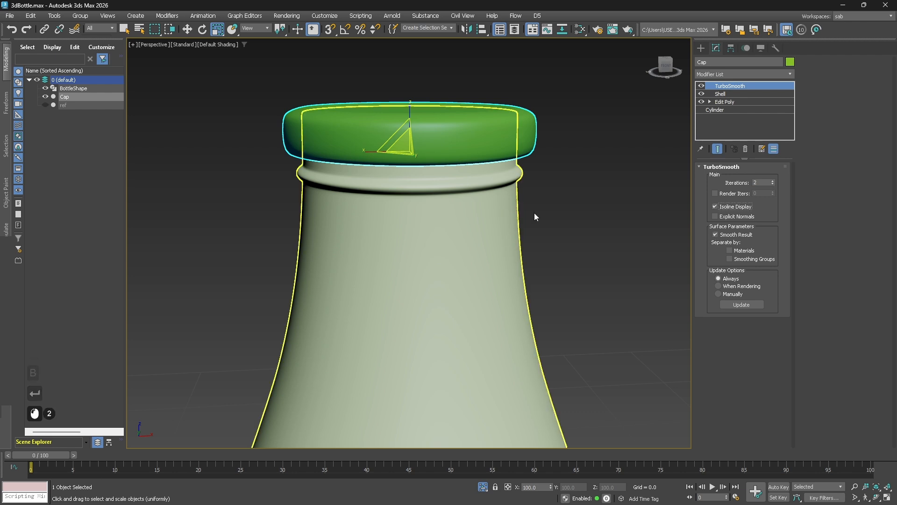
- Examine the cap's edged-faces mesh, comparing its shape and edge flow with TurboSmooth on and off
key(F4)
click(545, 211)
alt+middle_drag(546, 212, 453, 359)
key(F4)
middle_drag(453, 92, 401, 242)
scroll(412, 296, up, 2)
middle_drag(411, 297, 390, 280)
key(F4)
key(F4)
key(F4)
click(479, 328)
click(700, 86)
click(700, 86)
click(701, 86)
click(701, 86)
click(700, 86)
click(701, 86)
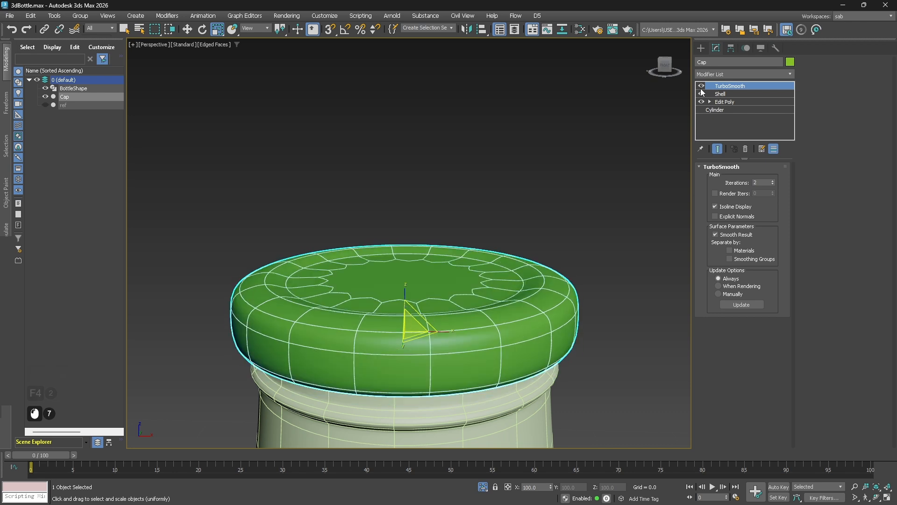
click(700, 86)
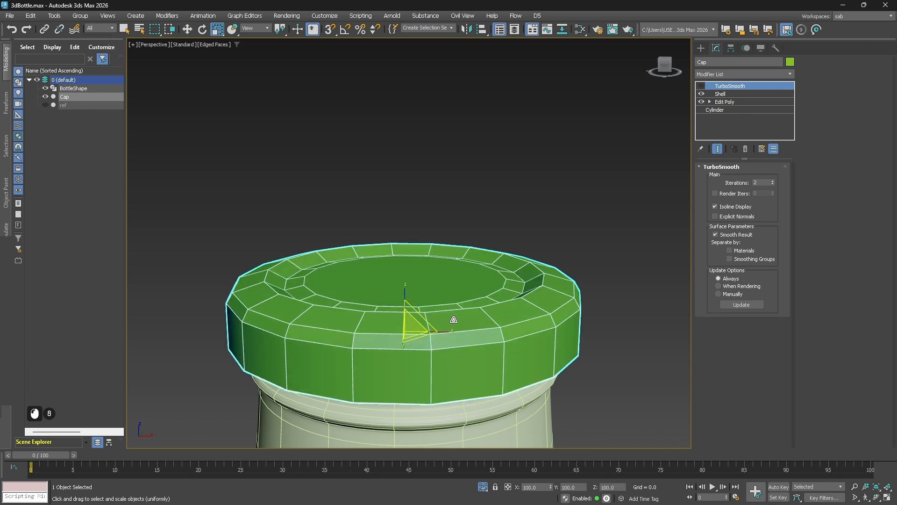
click(701, 86)
click(701, 85)
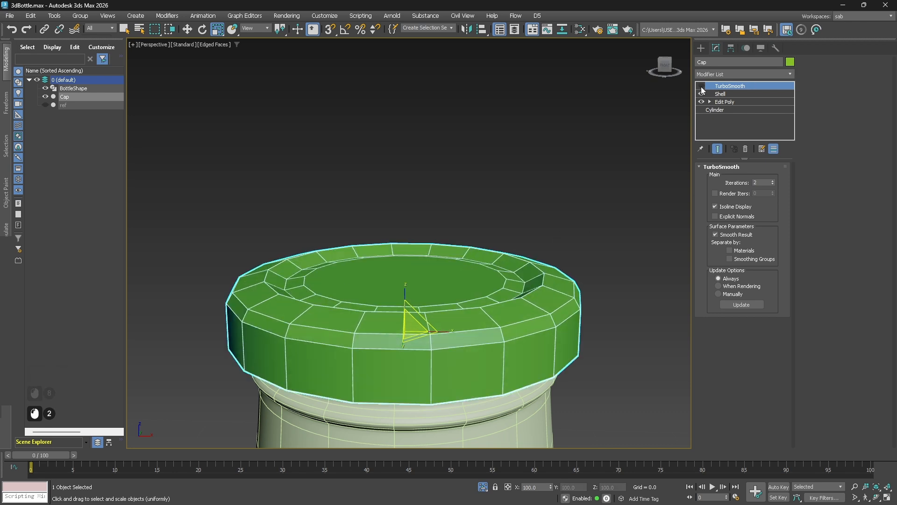
- Turn off the cap's Shell and, in Edit Poly, inset the central top polygon by scaling it inward as a new extrusion
alt+middle_drag(455, 297, 509, 234)
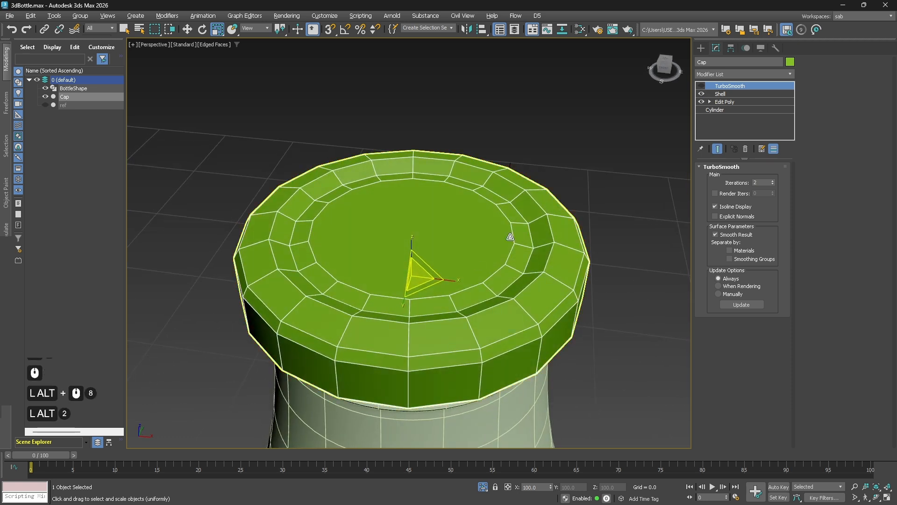
click(701, 94)
click(724, 102)
click(752, 241)
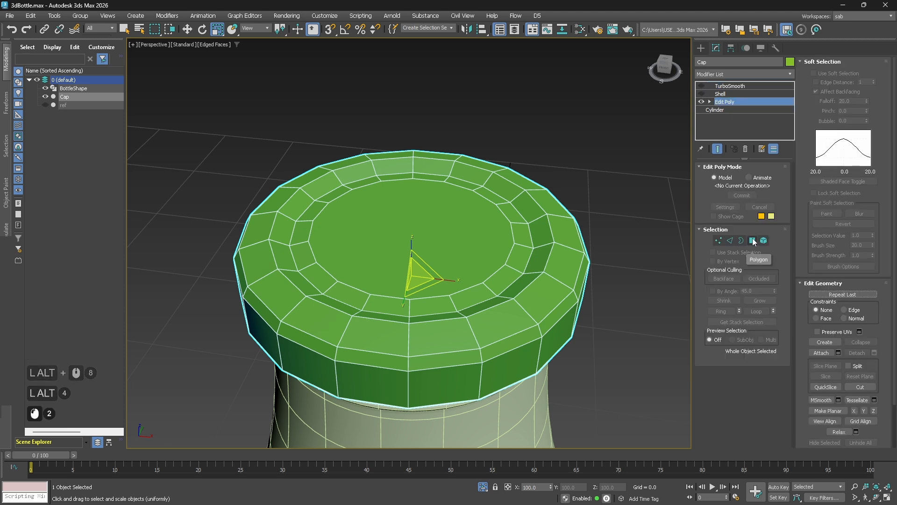
click(474, 245)
alt+middle_drag(475, 245, 414, 239)
key(r)
key(shift)
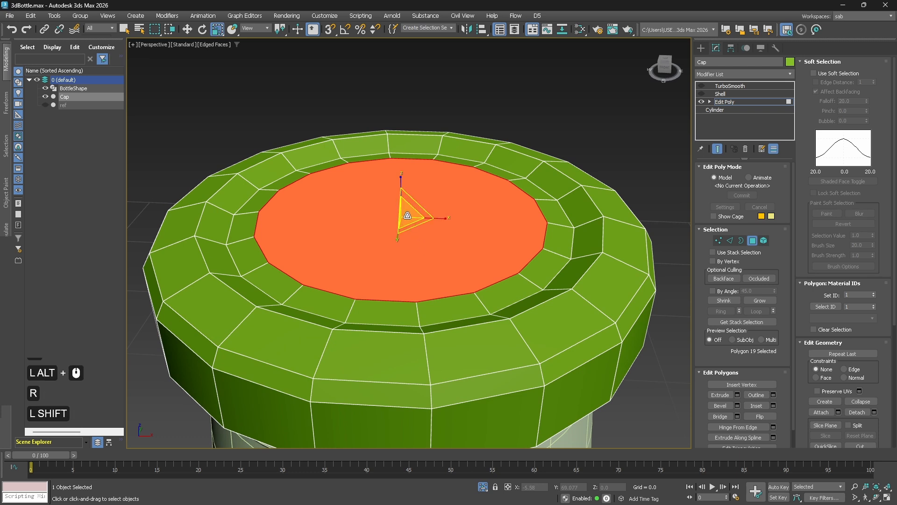
shift+drag(407, 216, 415, 229)
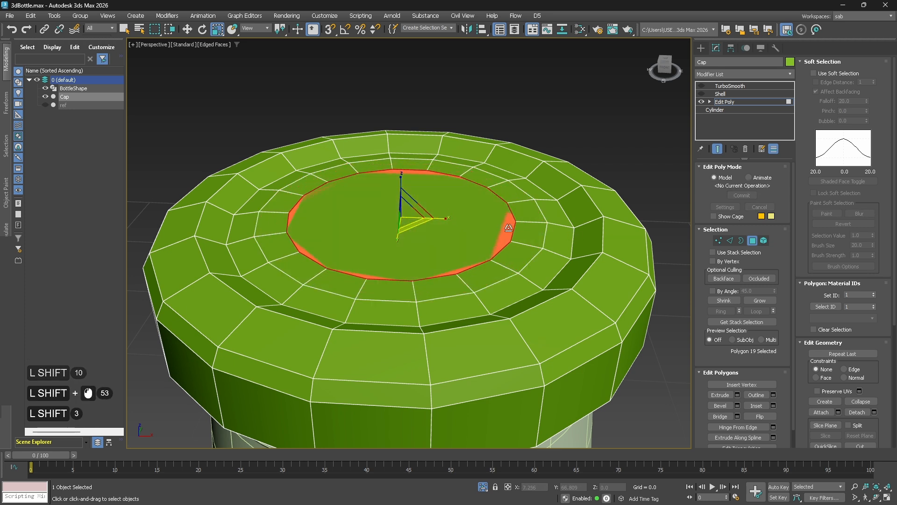
- Connect the ring of vertical edges on the cap's side with two edge loops spread toward its upper and lower borders
alt+middle_drag(519, 231, 559, 290)
alt+middle_drag(476, 267, 750, 223)
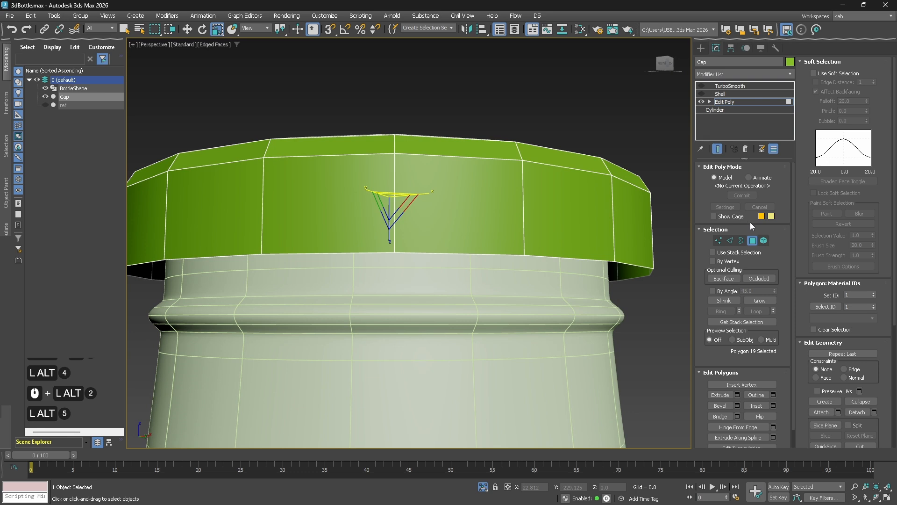
alt+click(730, 240)
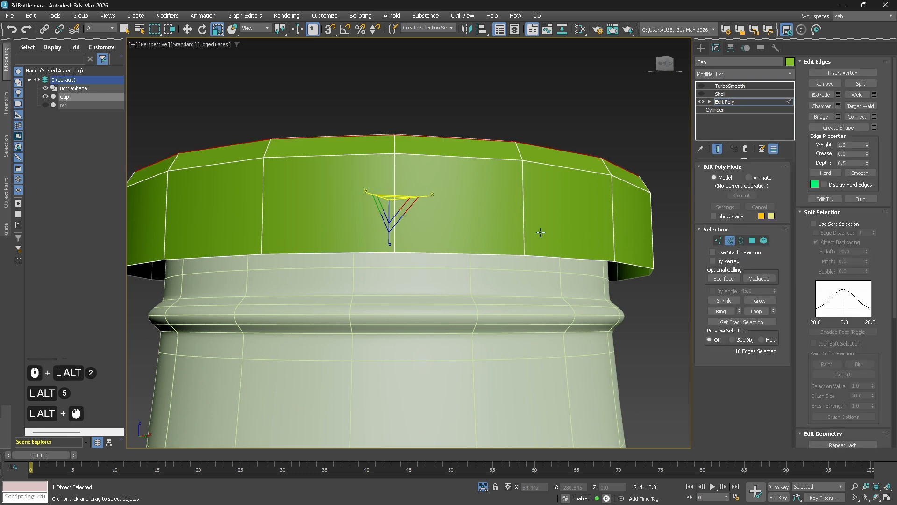
click(524, 231)
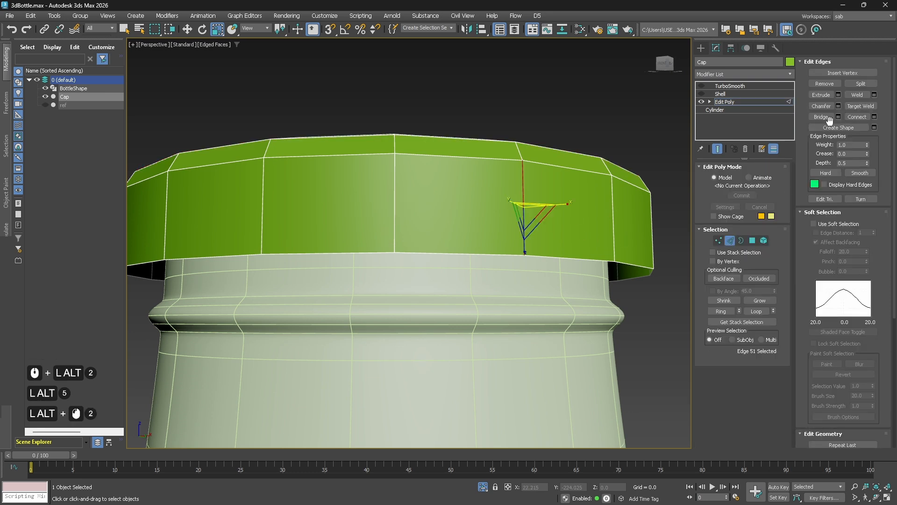
alt+click(721, 310)
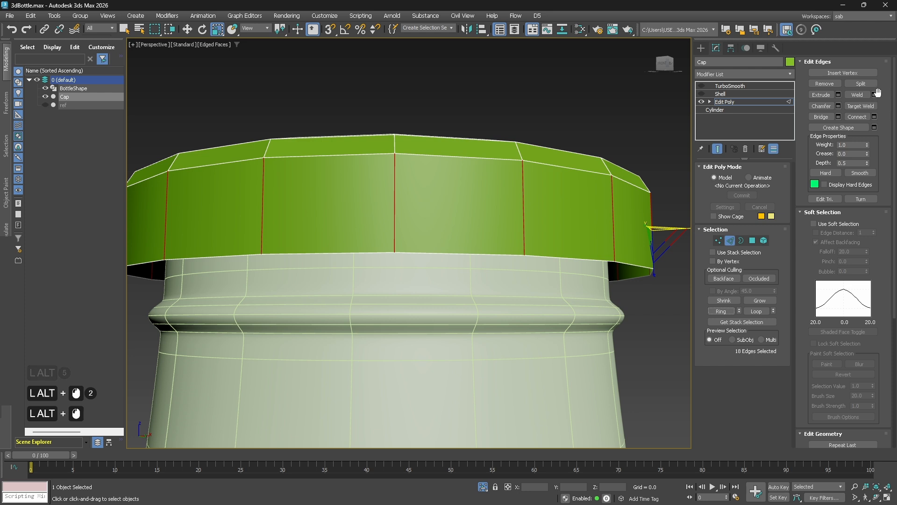
alt+click(874, 117)
alt+click(415, 246)
alt+drag(415, 275, 459, 226)
alt+right_click(416, 276)
alt+drag(415, 262, 481, 125)
alt+click(413, 289)
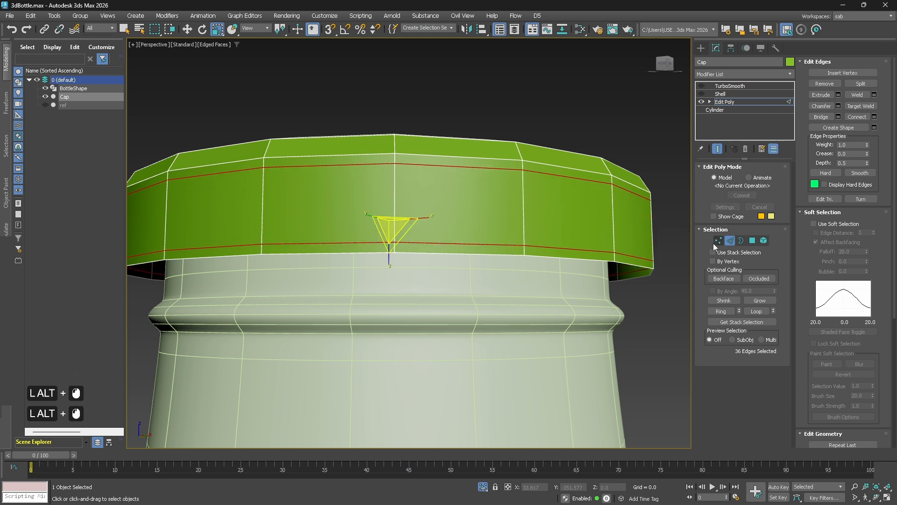
- Leave edge editing and turn the cap's Shell and TurboSmooth modifiers back on
alt+click(730, 240)
alt+click(717, 94)
click(701, 94)
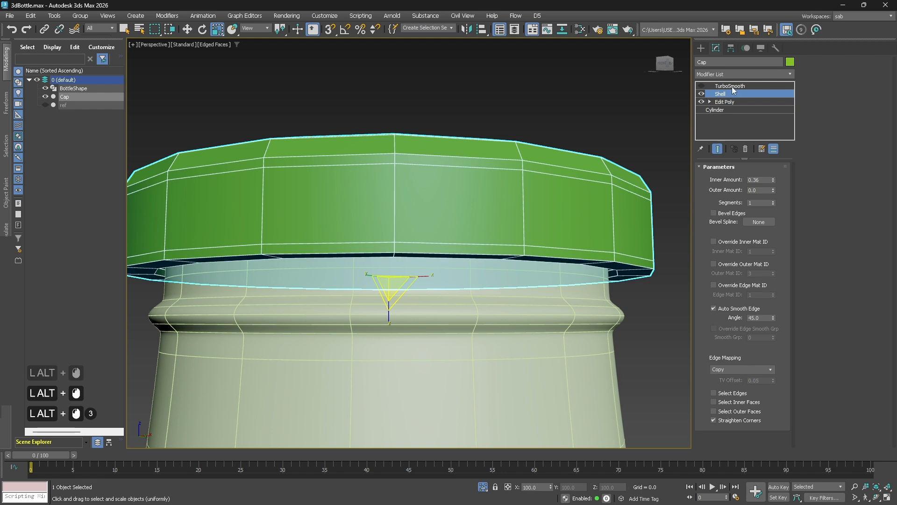
click(731, 87)
click(702, 86)
- Examine the smoothed cap from several angles, with and without edged faces
click(567, 104)
key(F4)
scroll(494, 210, down, 5)
alt+middle_drag(493, 210, 455, 266)
middle_drag(458, 329, 454, 289)
scroll(434, 338, up, 5)
alt+middle_drag(434, 338, 408, 248)
key(F4)
key(F4)
scroll(507, 358, down, 2)
middle_drag(507, 359, 454, 291)
click(455, 291)
- Turn off the cap's TurboSmooth and Shell, then raise its central top polygon and the surrounding polygon ring slightly
click(701, 86)
click(701, 94)
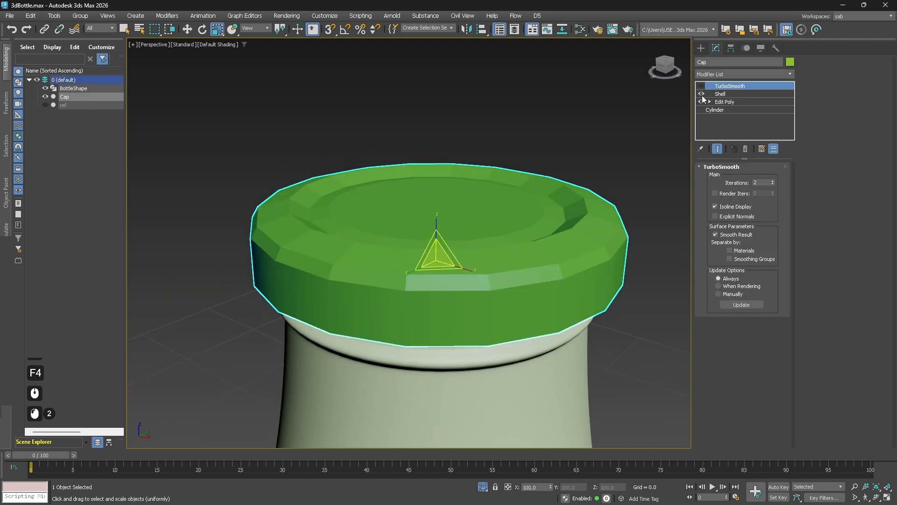
click(738, 102)
key(F4)
scroll(530, 234, up, 2)
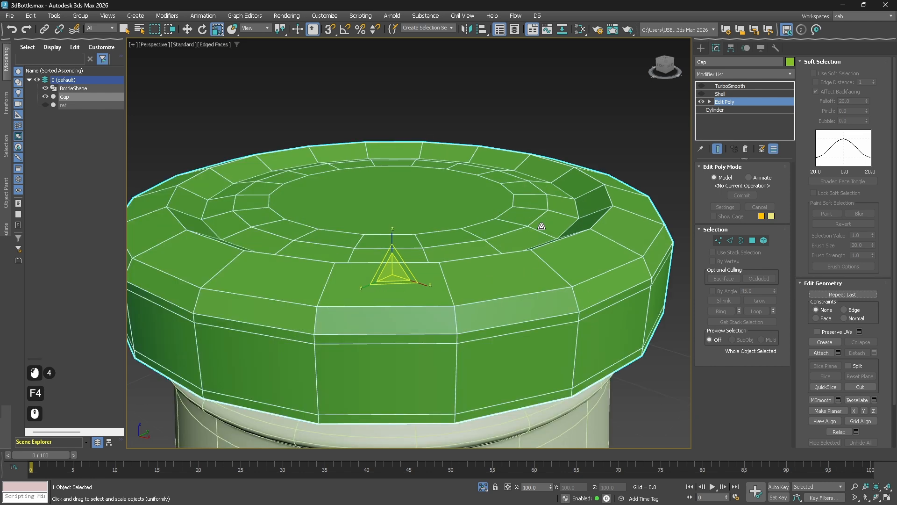
click(755, 239)
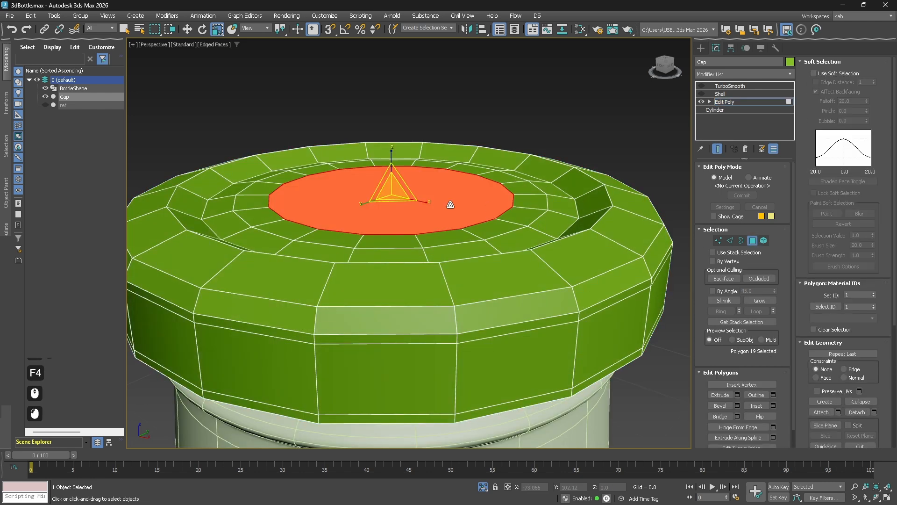
click(759, 300)
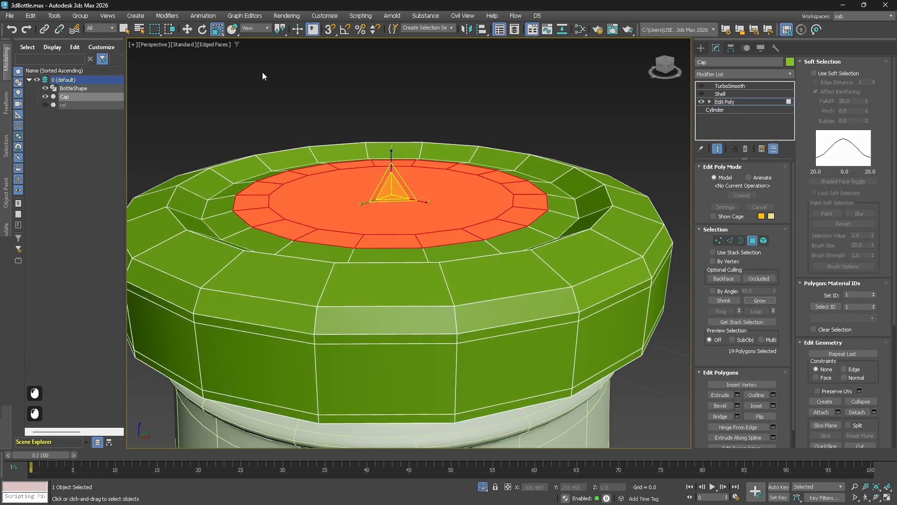
key(w)
drag(390, 167, 390, 159)
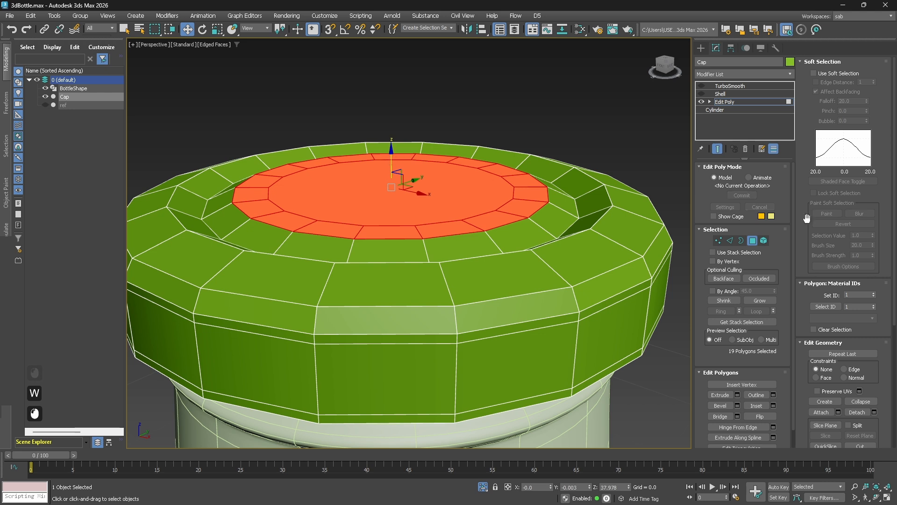
- Exit polygon editing on the cap and re-enable its Shell and TurboSmooth
click(717, 150)
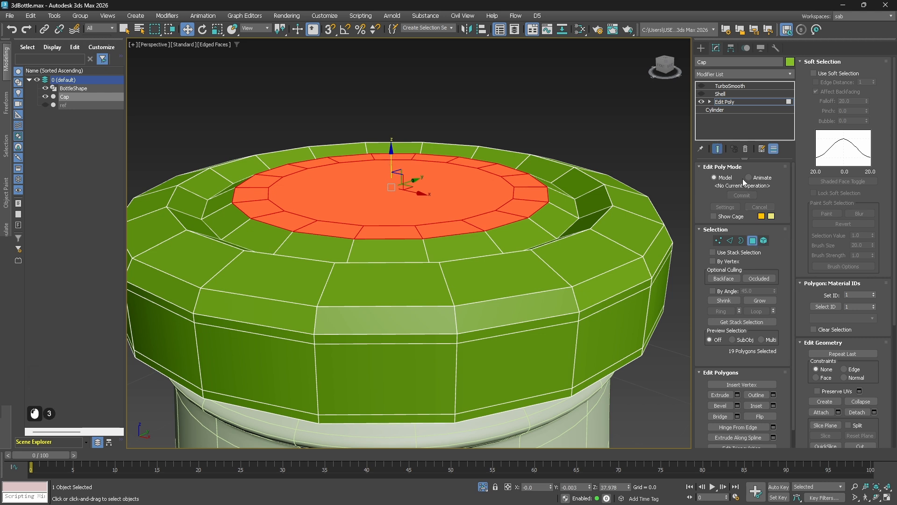
click(753, 241)
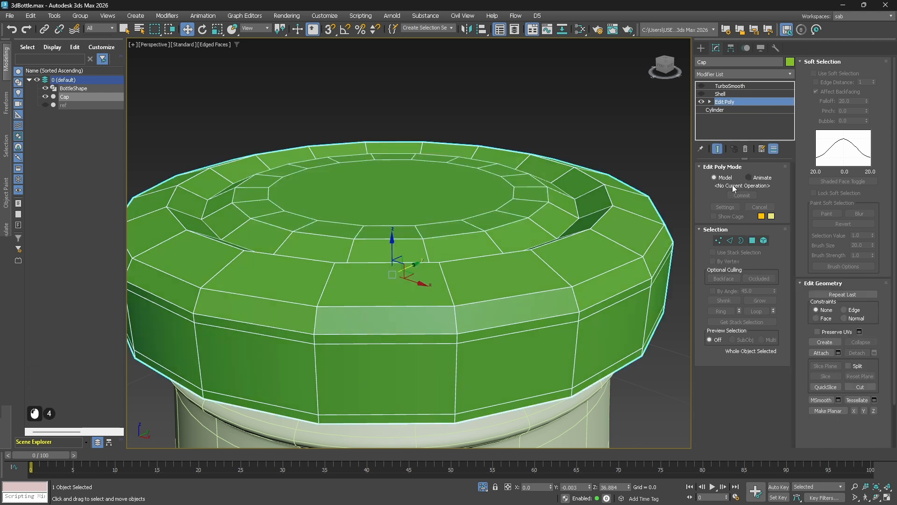
click(701, 93)
click(701, 86)
click(736, 93)
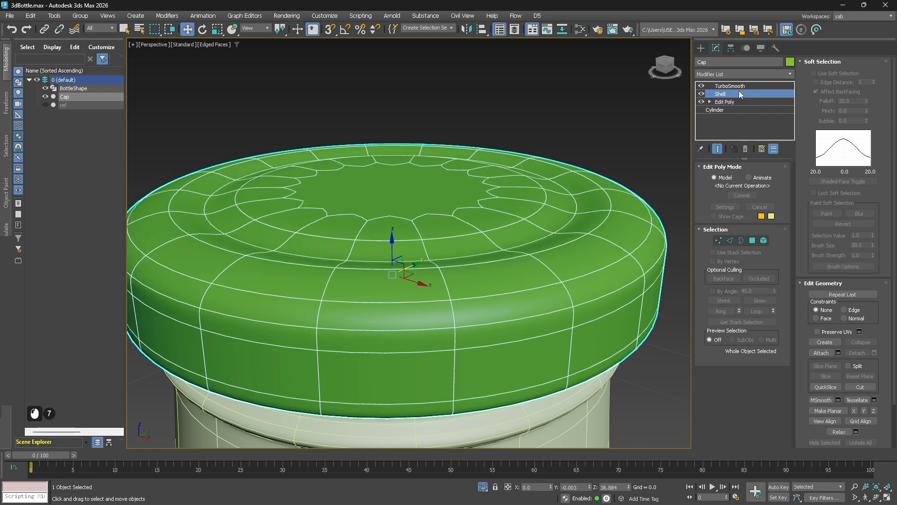
- Check the raised centre of the smoothed cap up close and from a distance, toggling edged faces
key(F4)
scroll(521, 269, down, 3)
scroll(486, 263, up, 2)
key(F4)
key(F4)
scroll(483, 276, down, 3)
alt+middle_drag(496, 299, 597, 265)
click(598, 265)
scroll(550, 245, up, 2)
- Hide the Cap and display edged faces on the bottle's neck
right_click(542, 245)
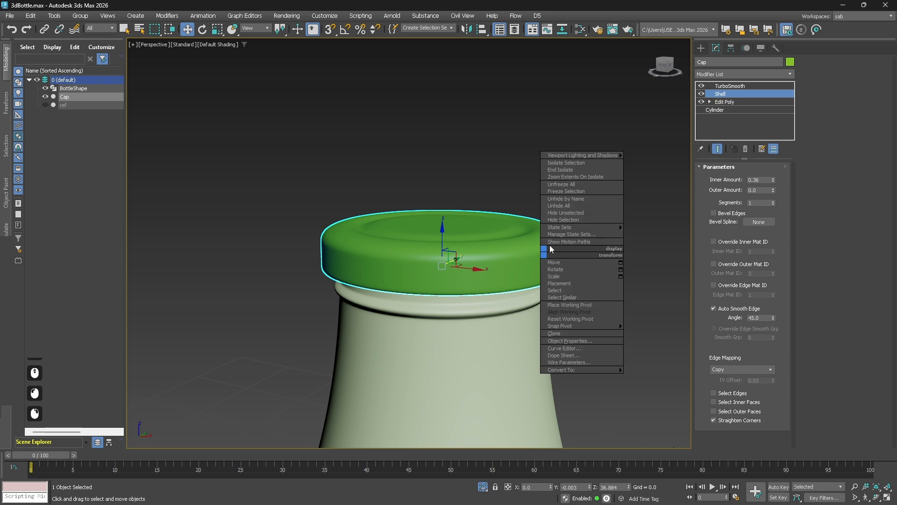
click(566, 221)
scroll(525, 273, up, 2)
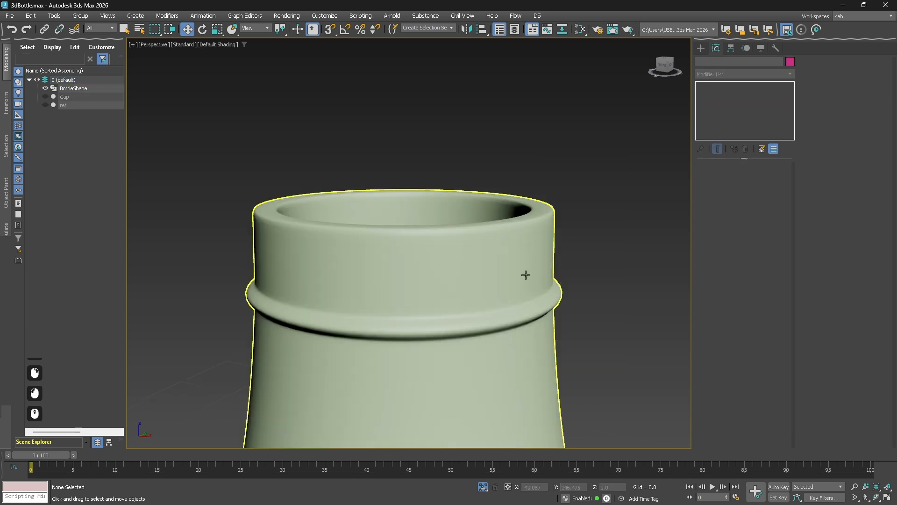
key(F4)
scroll(299, 262, down, 2)
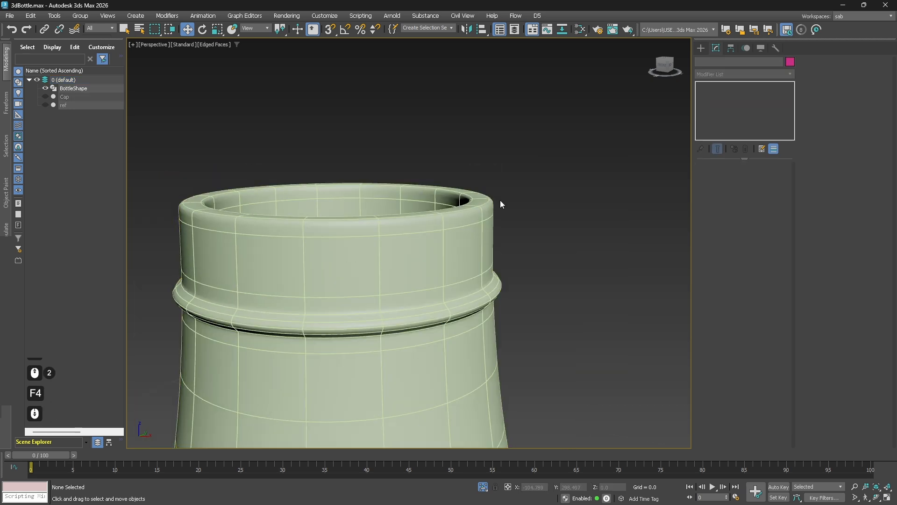
- With the bottle's TurboSmooth off, connect the ring of vertical edges between its rim and neck ring with 11 segments
click(430, 281)
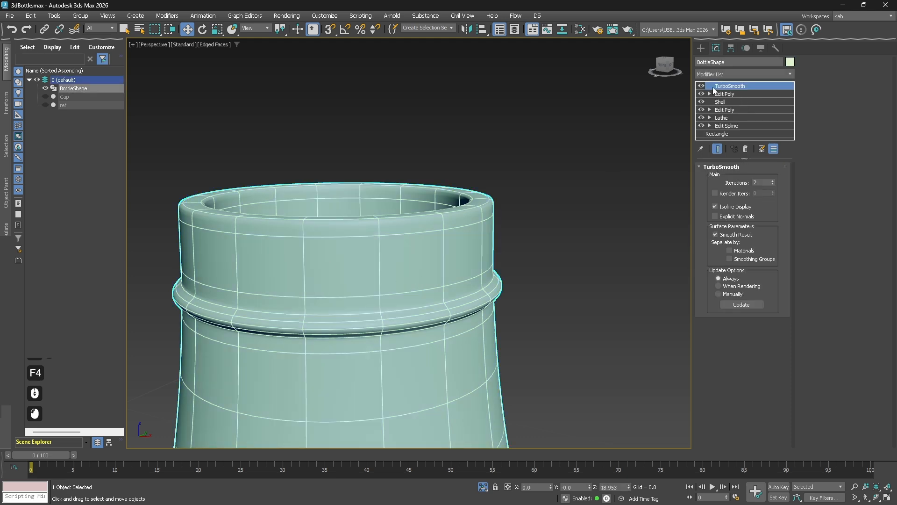
click(701, 86)
click(728, 94)
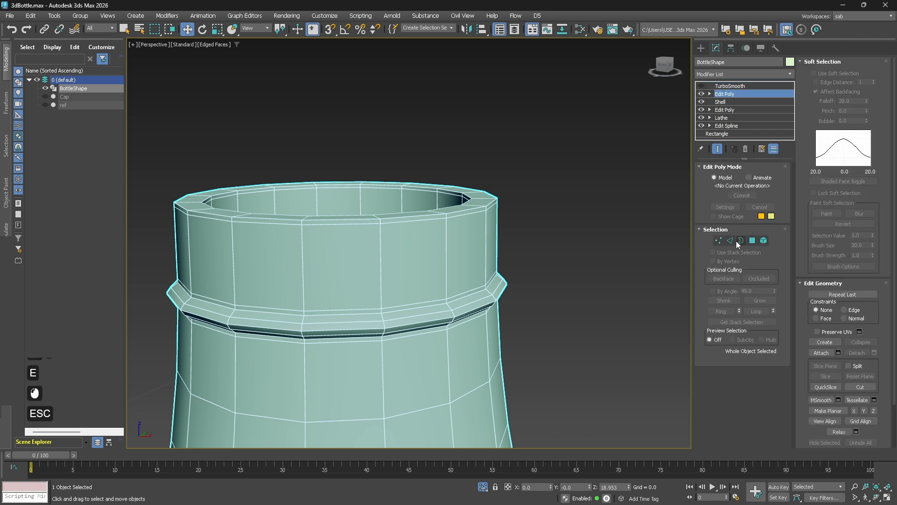
click(729, 241)
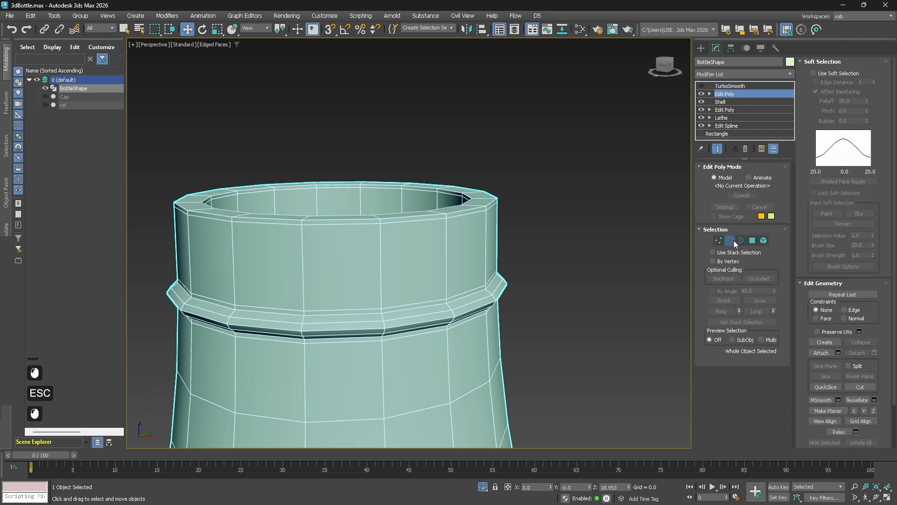
click(444, 251)
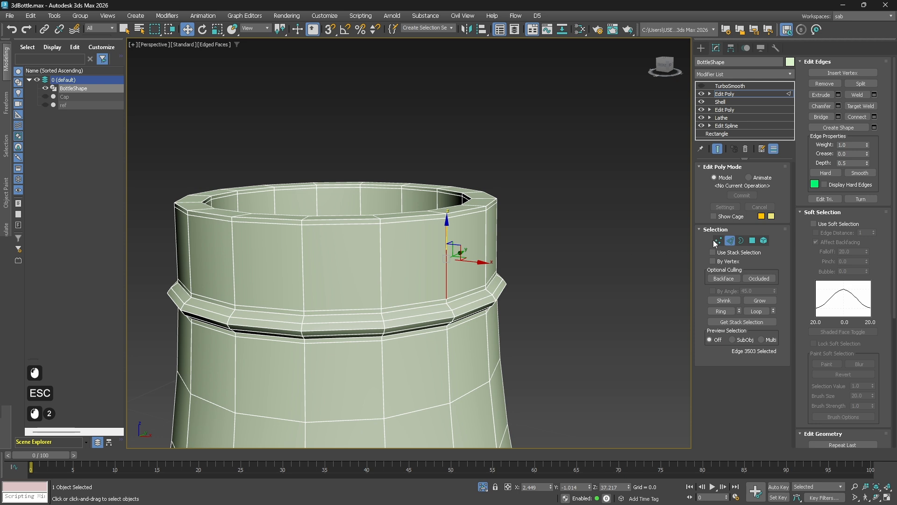
click(727, 302)
click(721, 311)
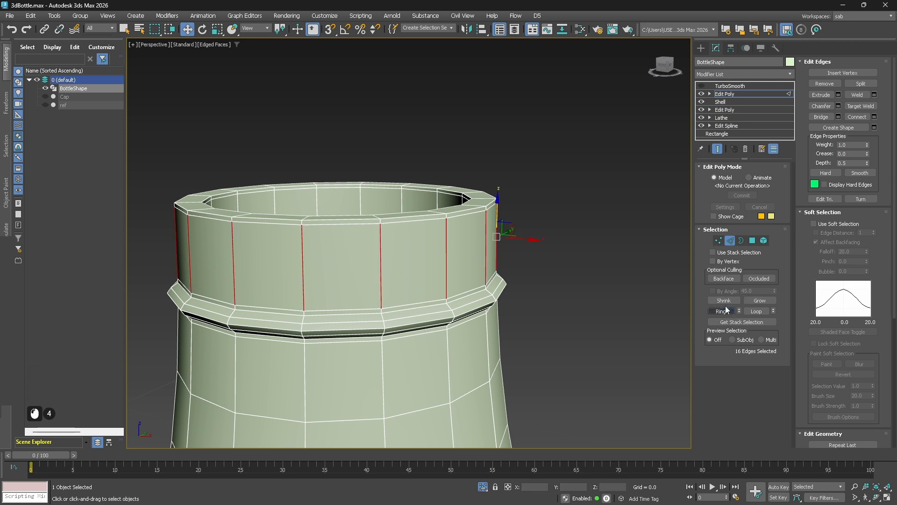
click(875, 116)
drag(425, 248, 427, 228)
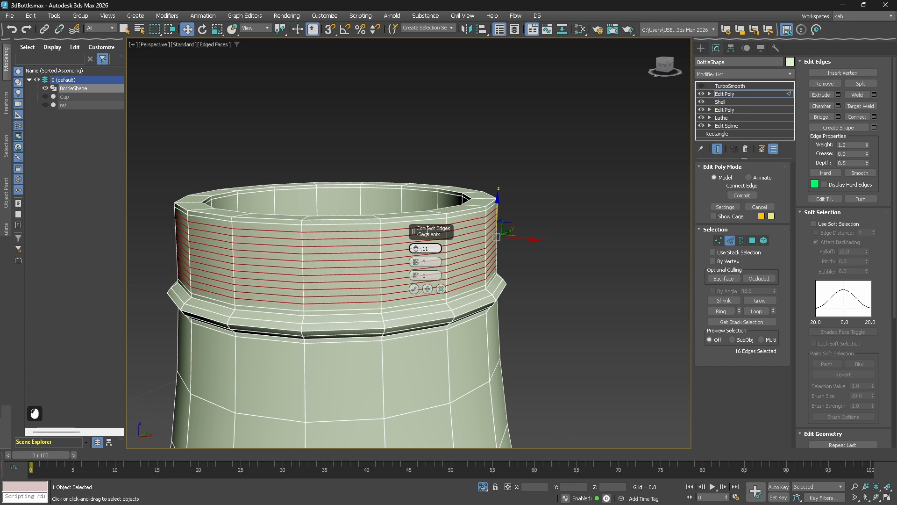
click(414, 288)
scroll(499, 248, up, 2)
scroll(499, 248, down, 2)
middle_drag(497, 248, 548, 245)
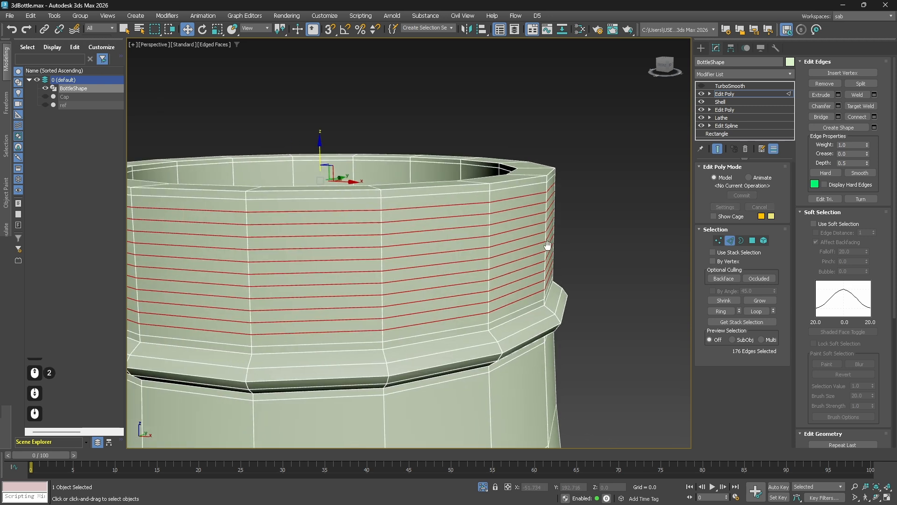
- Select five alternating vertical edges on the bottle's neck, extend them to full rings, and convert the selection to polygon bands
click(602, 236)
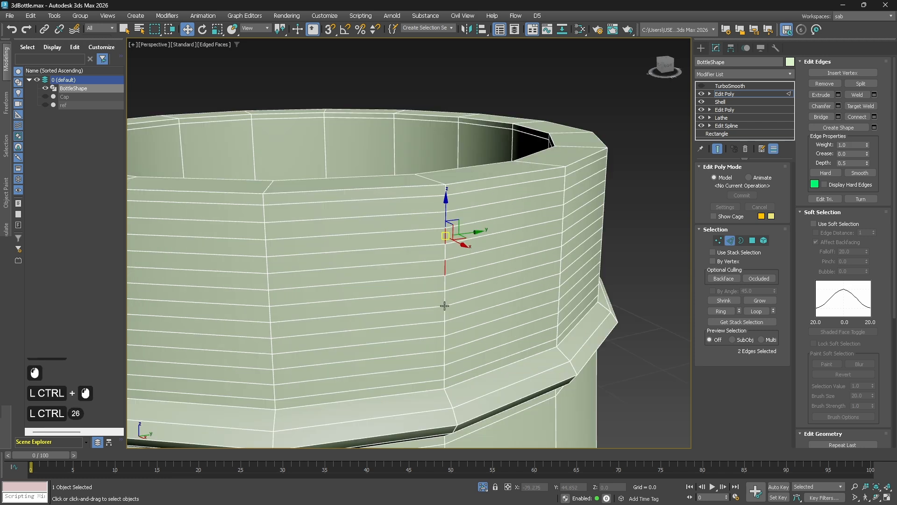
ctrl+click(445, 304)
ctrl+click(445, 331)
ctrl+click(445, 360)
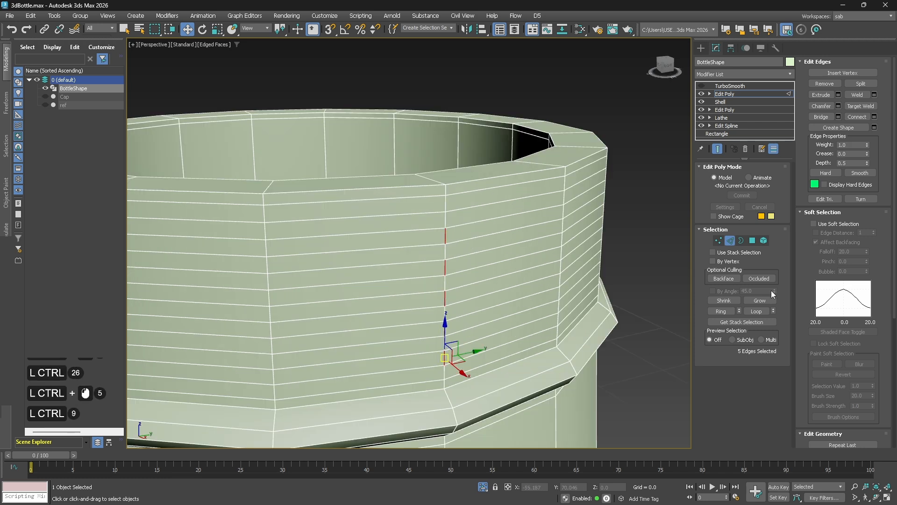
click(721, 311)
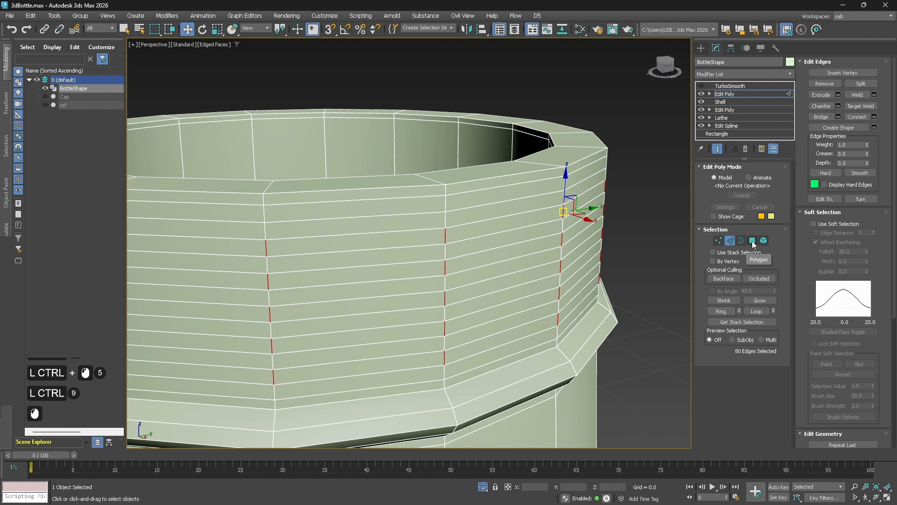
key(ctrl)
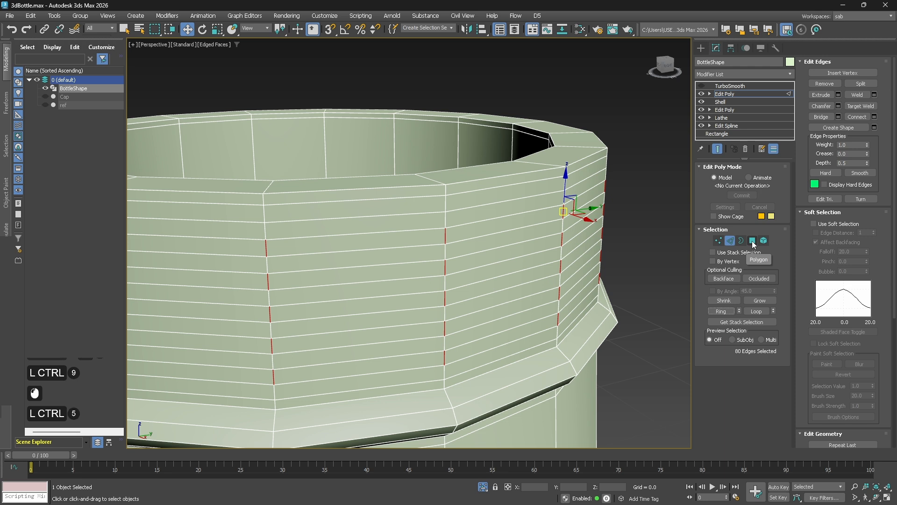
ctrl+click(753, 241)
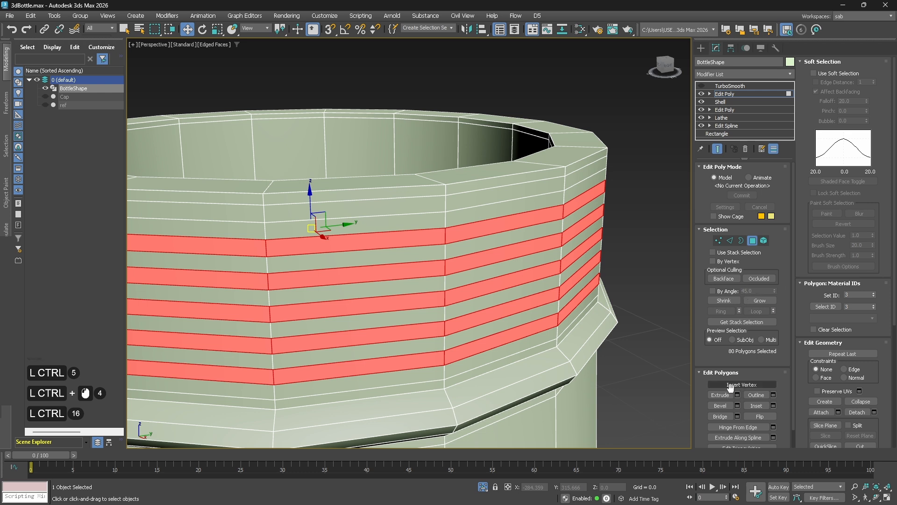
- Extrude the five selected polygon bands outward along their local normals, with a height slightly above 0.07
click(738, 394)
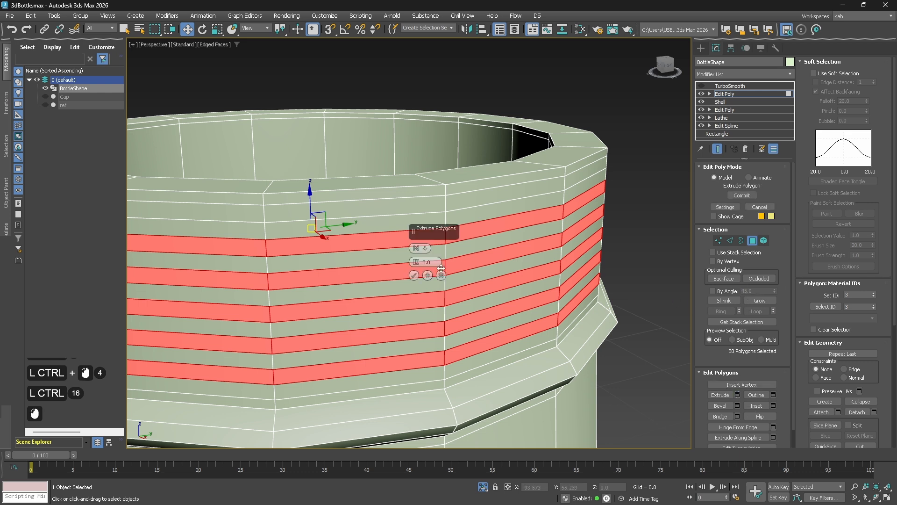
drag(417, 262, 417, 256)
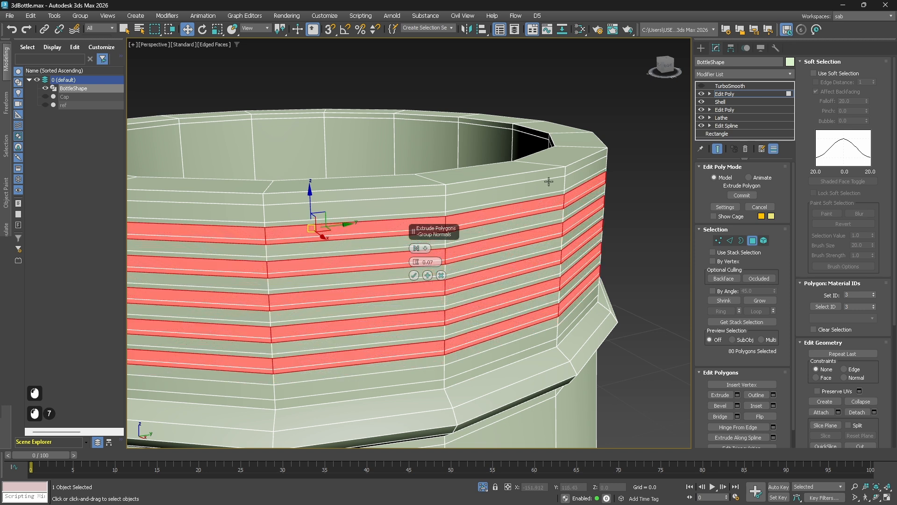
click(419, 248)
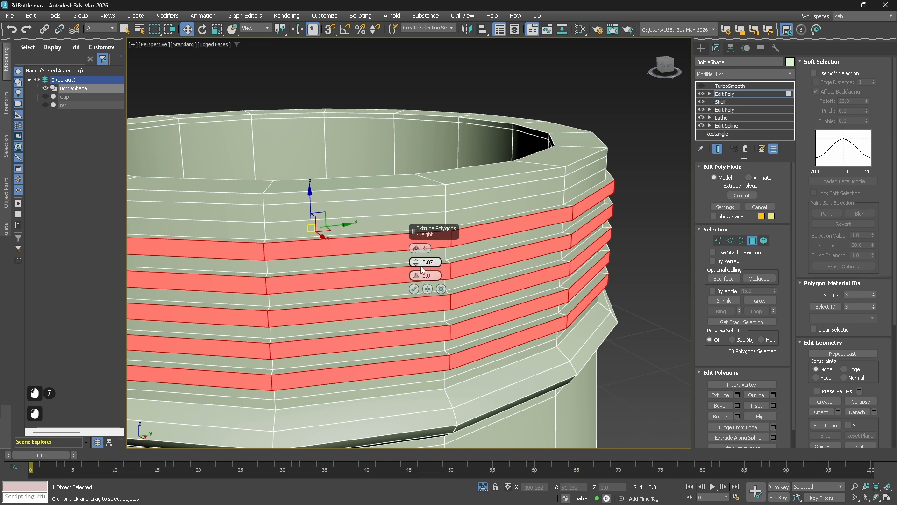
click(417, 260)
click(417, 260)
click(417, 260)
click(416, 260)
click(414, 290)
- Exit polygon editing, re-enable the bottle's TurboSmooth, deselect the bottle and turn off edged faces
click(750, 244)
click(734, 87)
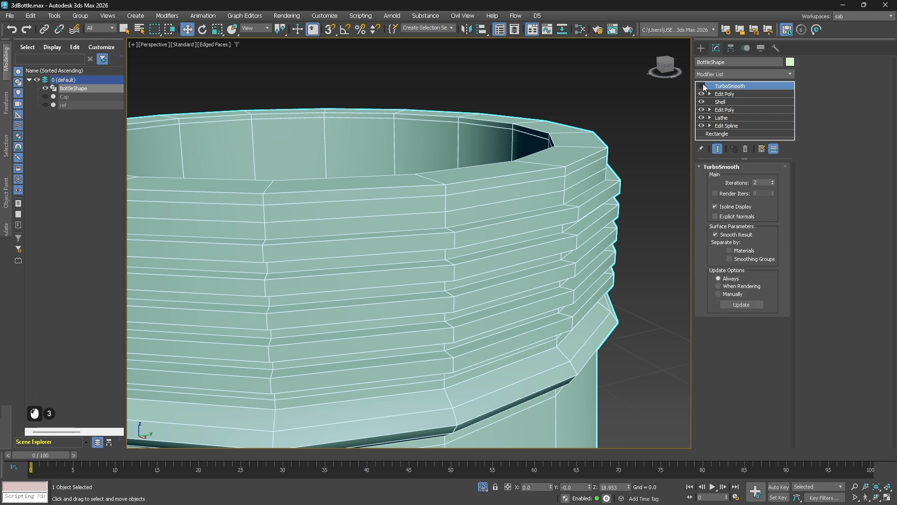
click(702, 85)
click(623, 175)
key(F4)
scroll(606, 196, down, 2)
alt+middle_drag(527, 297, 483, 260)
scroll(515, 258, down, 4)
scroll(483, 260, up, 1)
- Unhide all hidden objects in the scene and view the bottle's upper part
right_click(601, 162)
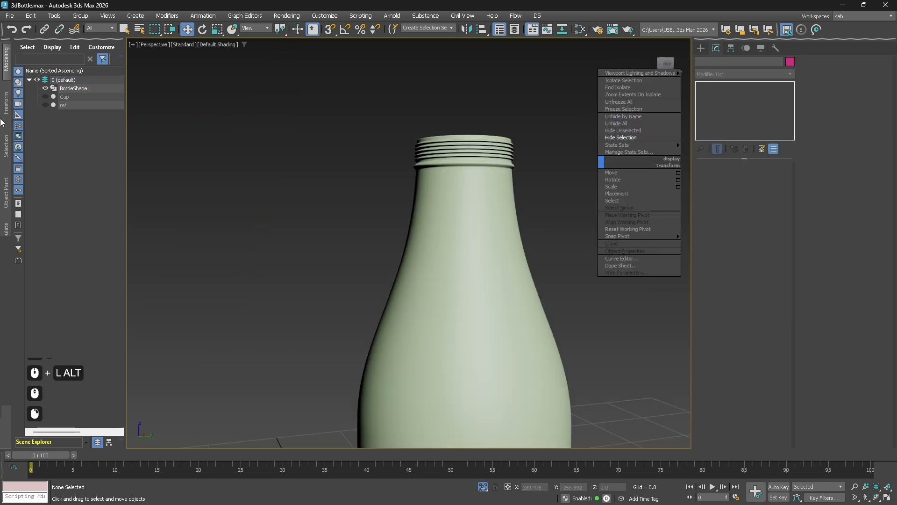
click(634, 122)
alt+middle_drag(467, 183, 447, 246)
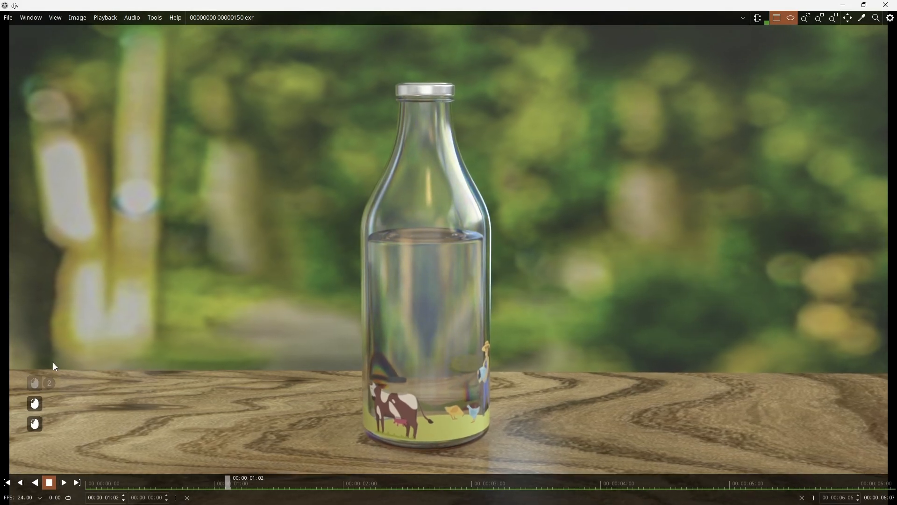